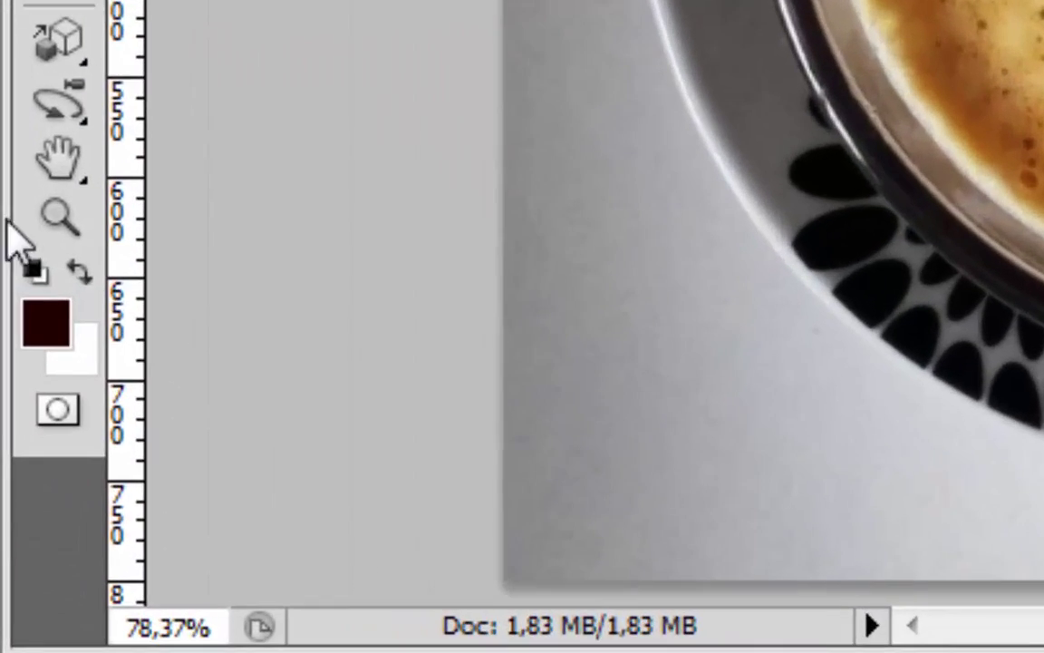
Set the foreground colour to the very dark red #220000
click(14, 544)
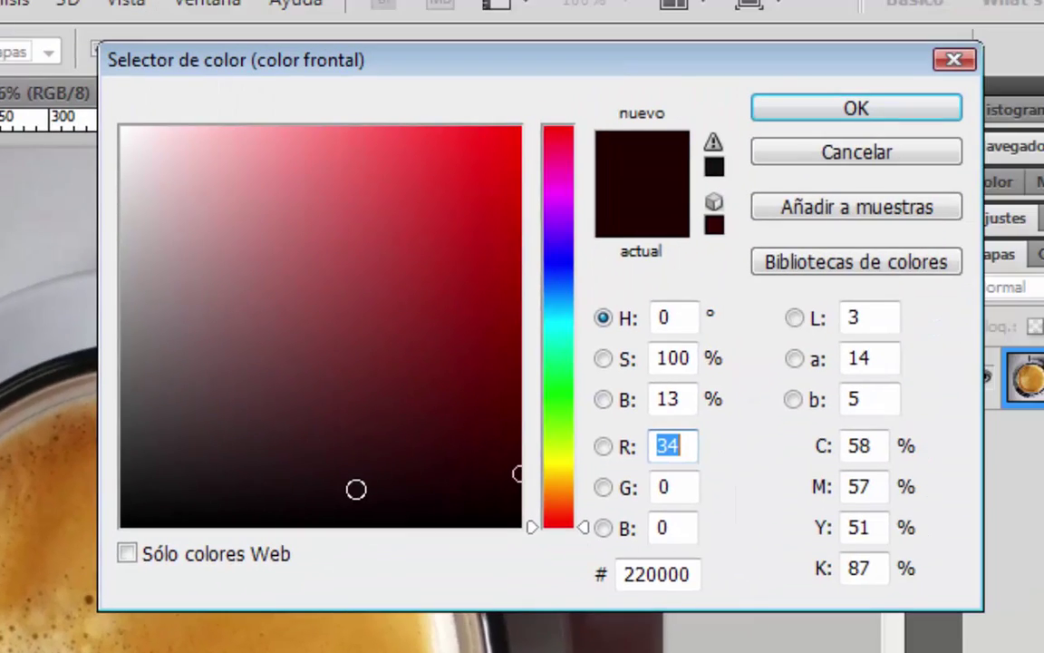
drag(693, 573, 604, 574)
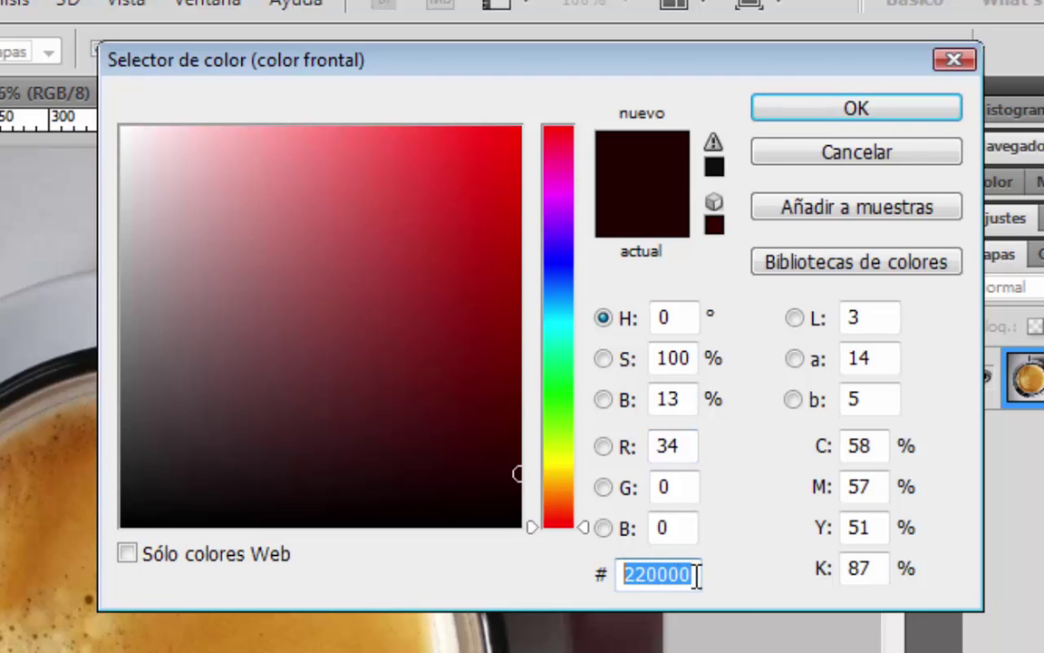
click(802, 109)
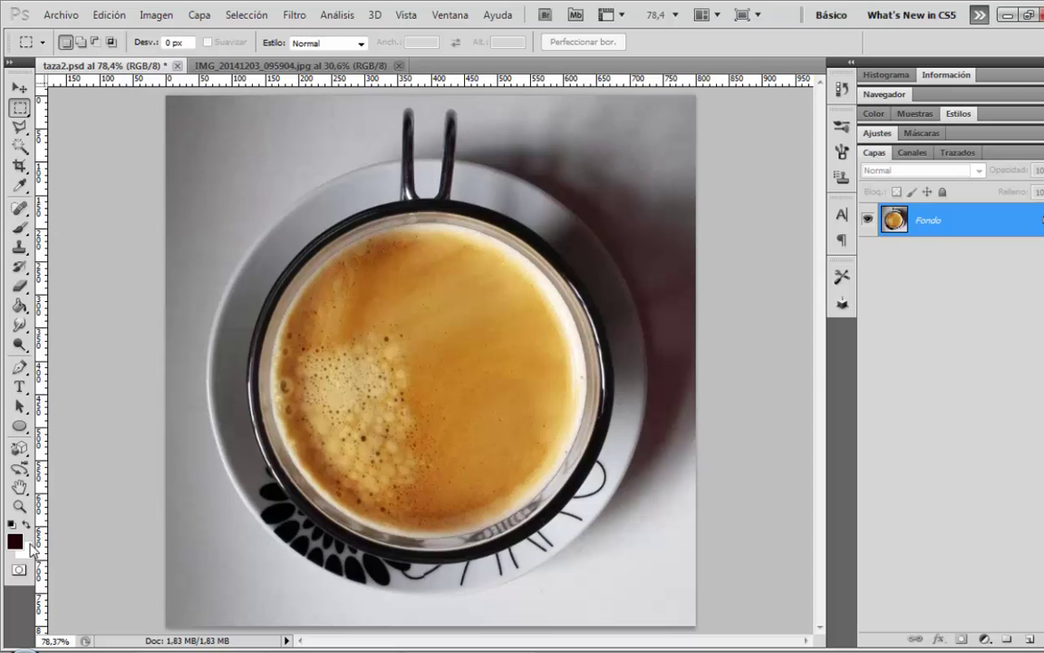
Add 'Feliz Navidad' in 100 pt Brush Script Std across the middle of the coffee
click(20, 387)
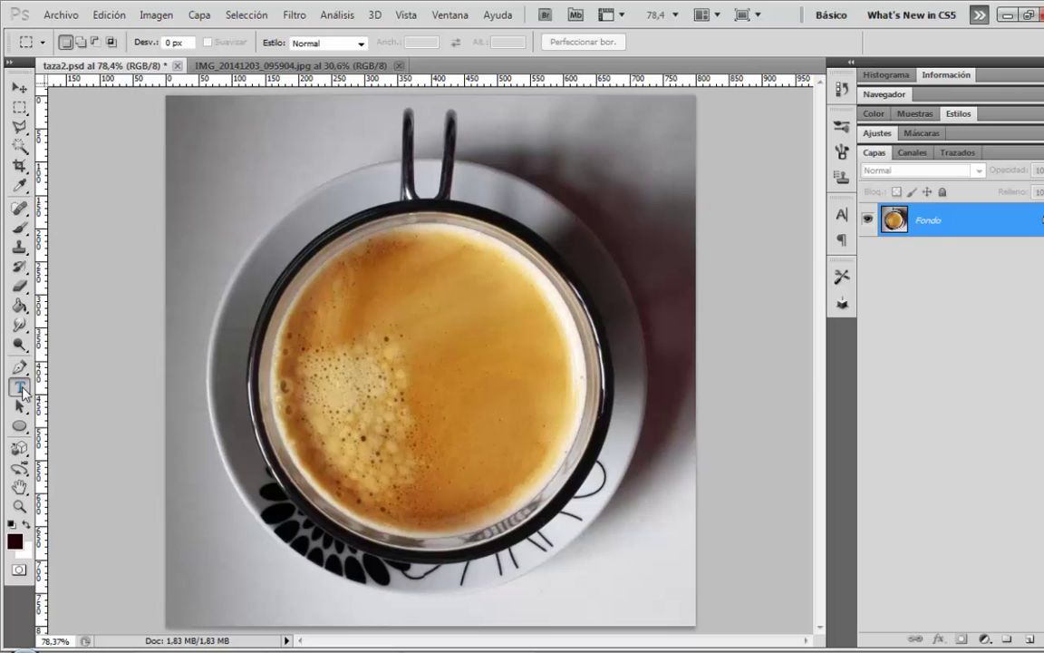
click(423, 327)
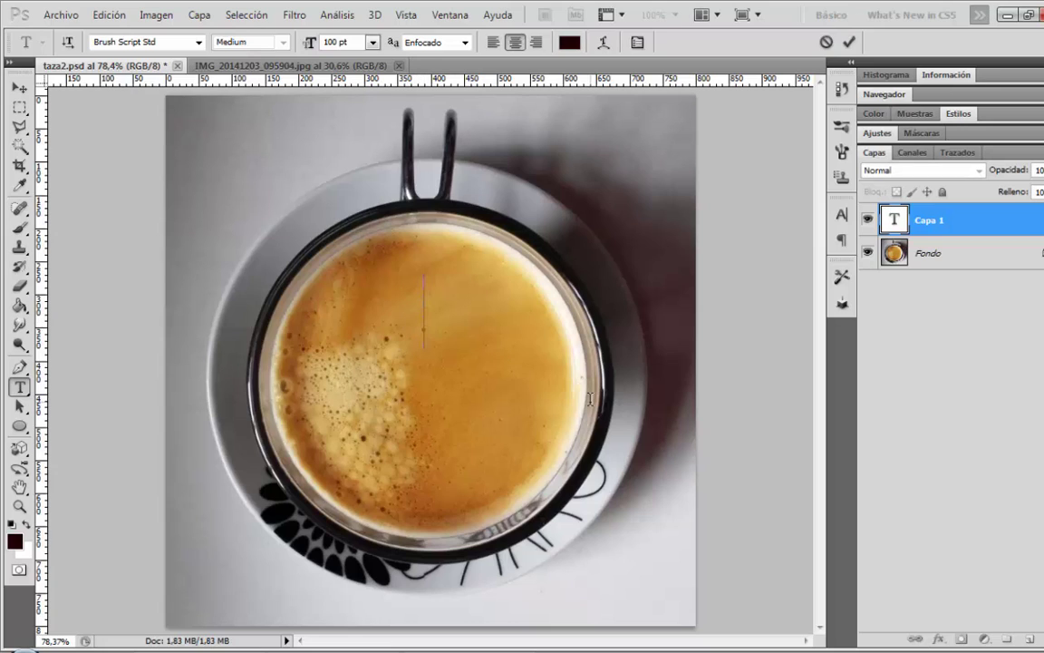
text(F)
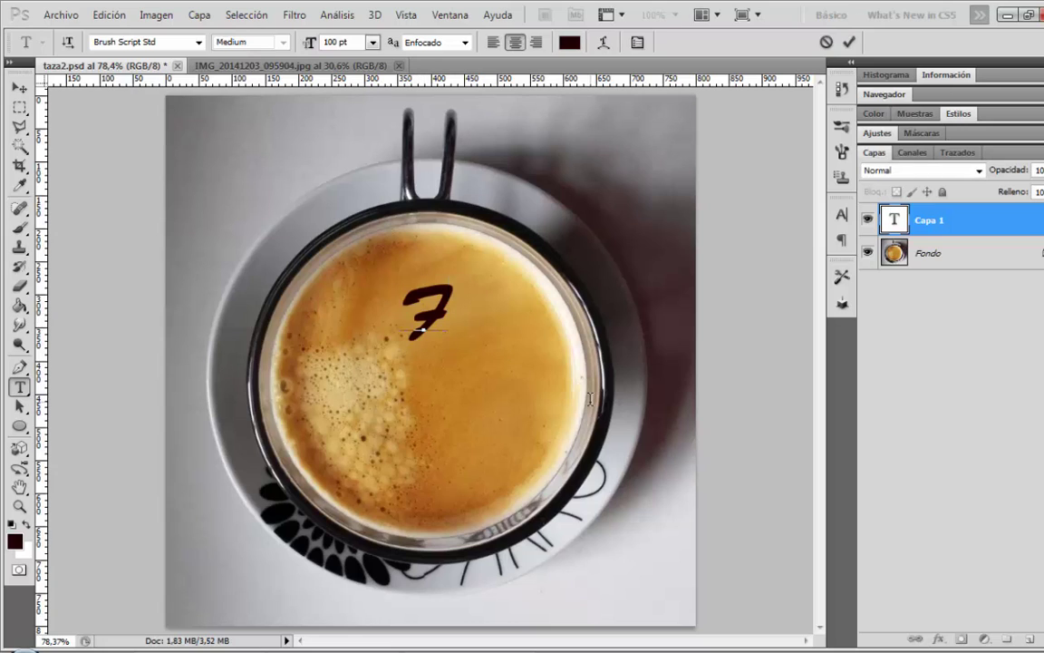
text(eliz )
text(N)
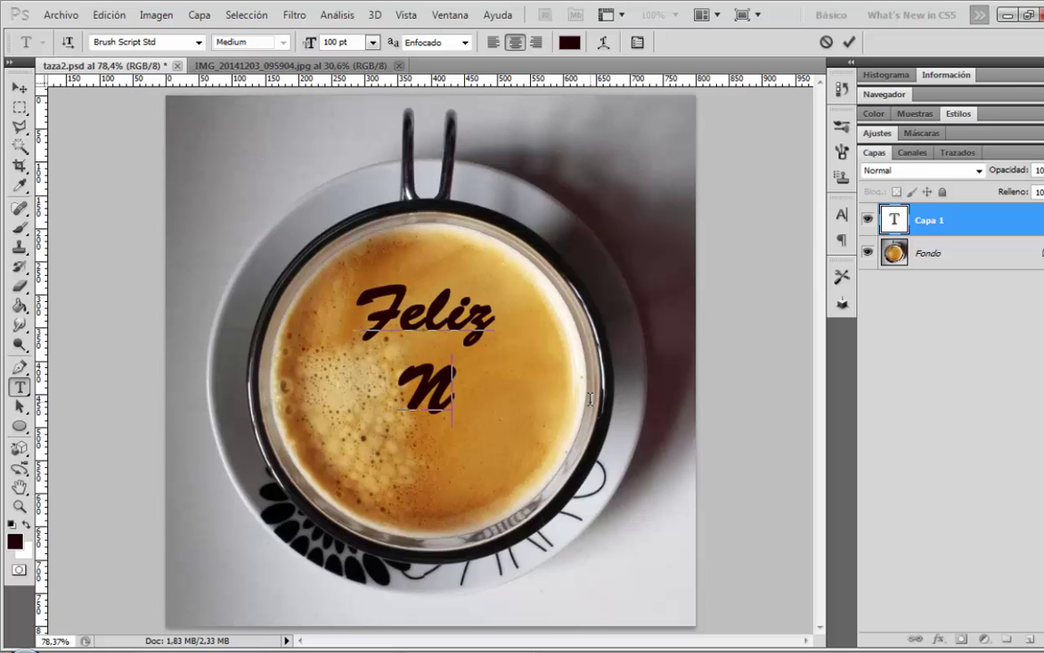
text(avida)
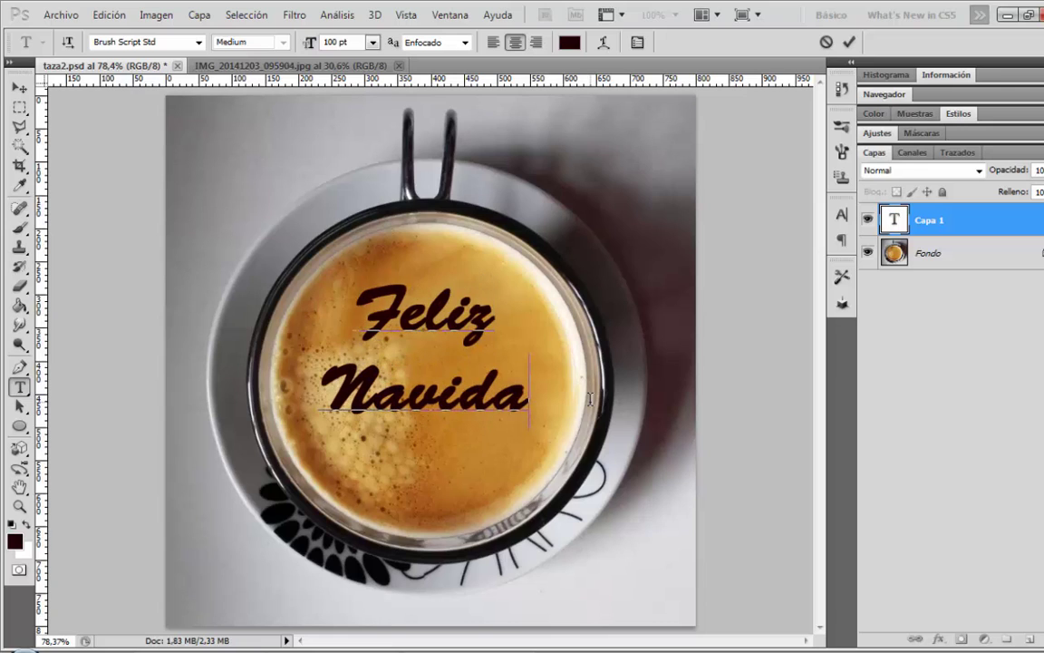
text(d)
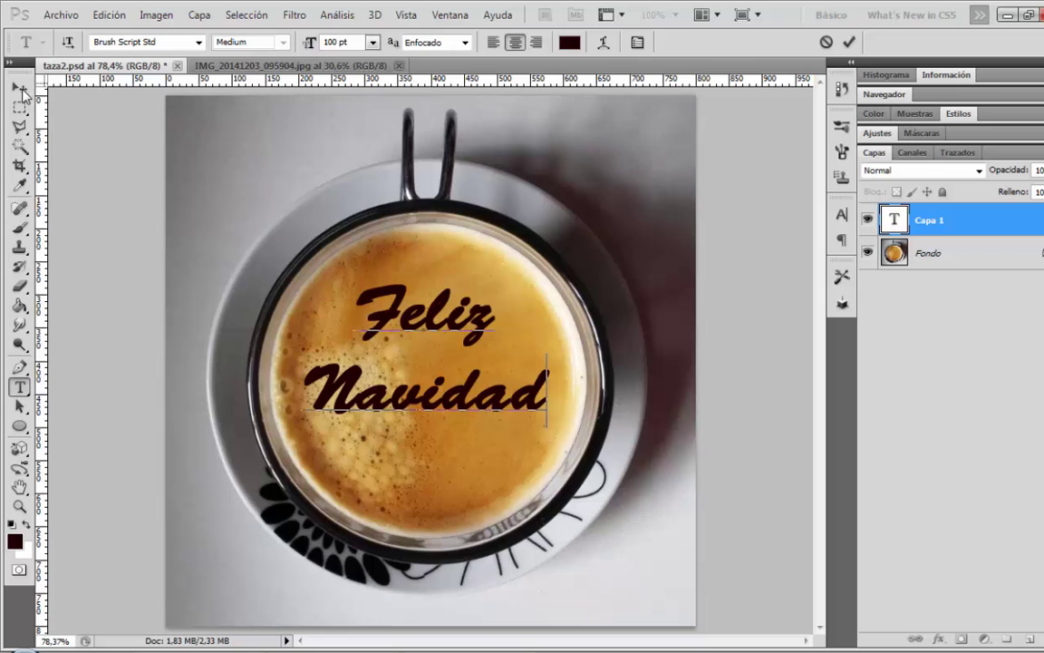
click(19, 88)
drag(408, 364, 411, 376)
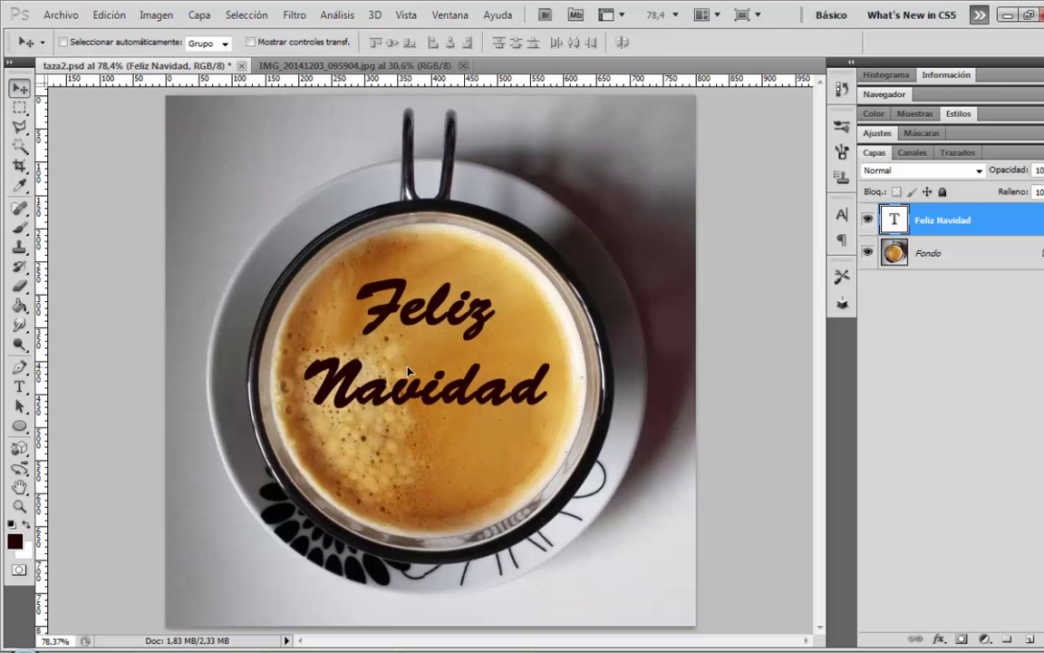
Nudge the Feliz Navidad text slightly left and rasterize the text layer
drag(412, 375, 402, 374)
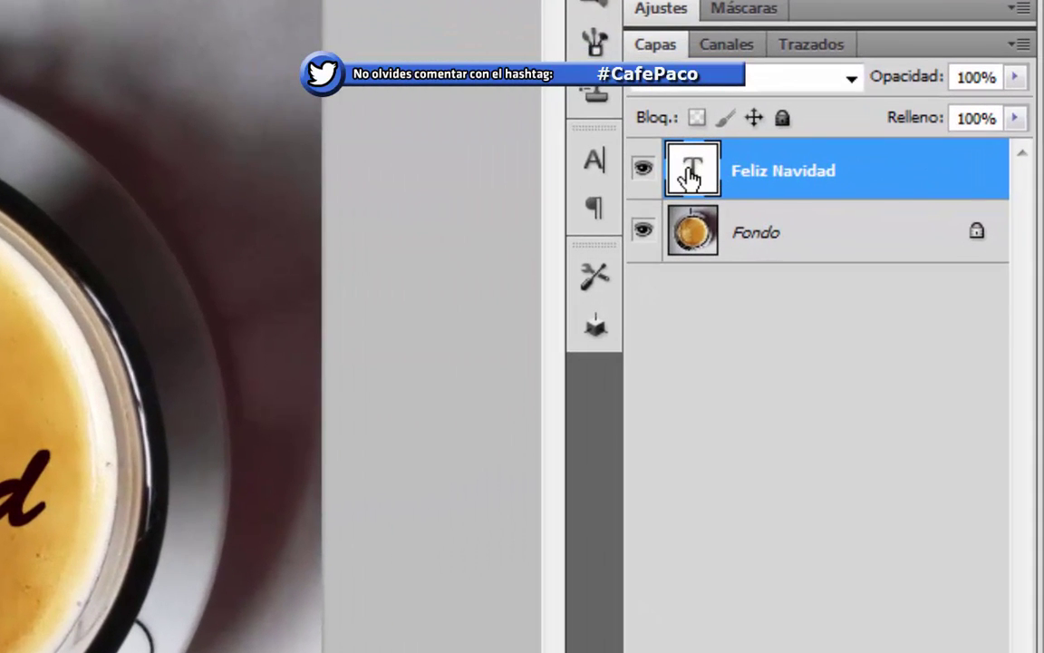
right_click(862, 179)
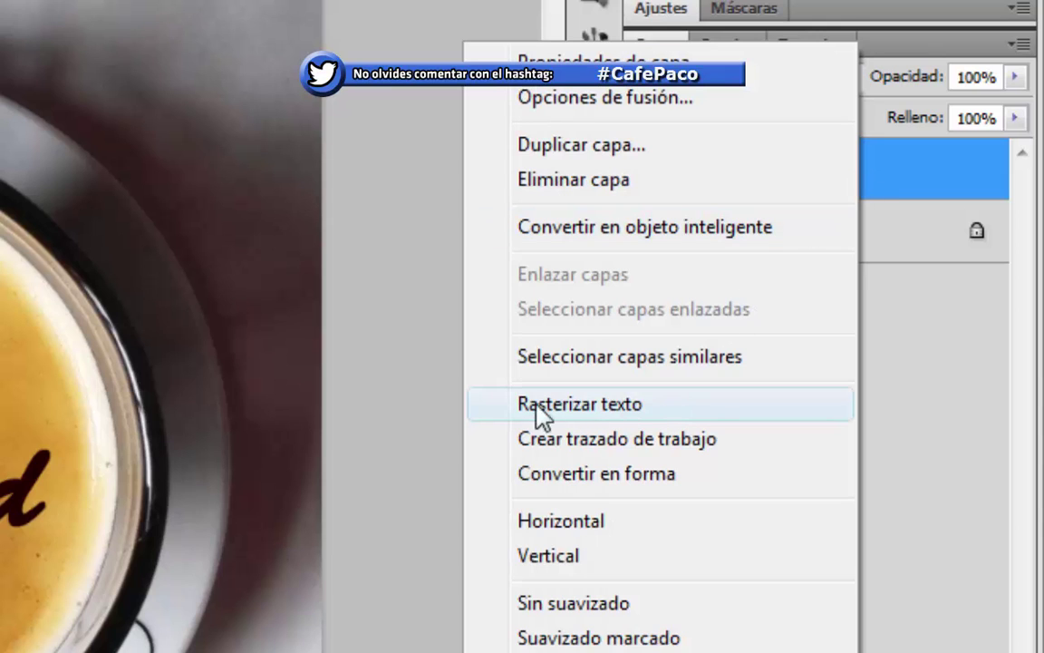
click(634, 419)
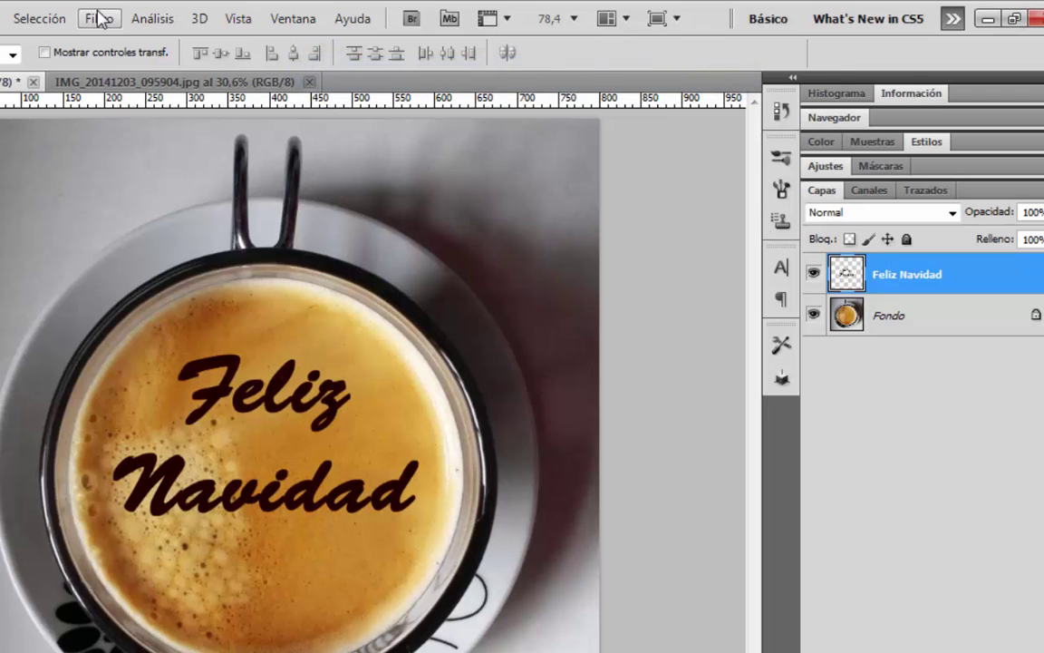
Apply a light 1.2-pixel Gaussian blur to the rasterized Feliz Navidad layer
click(99, 18)
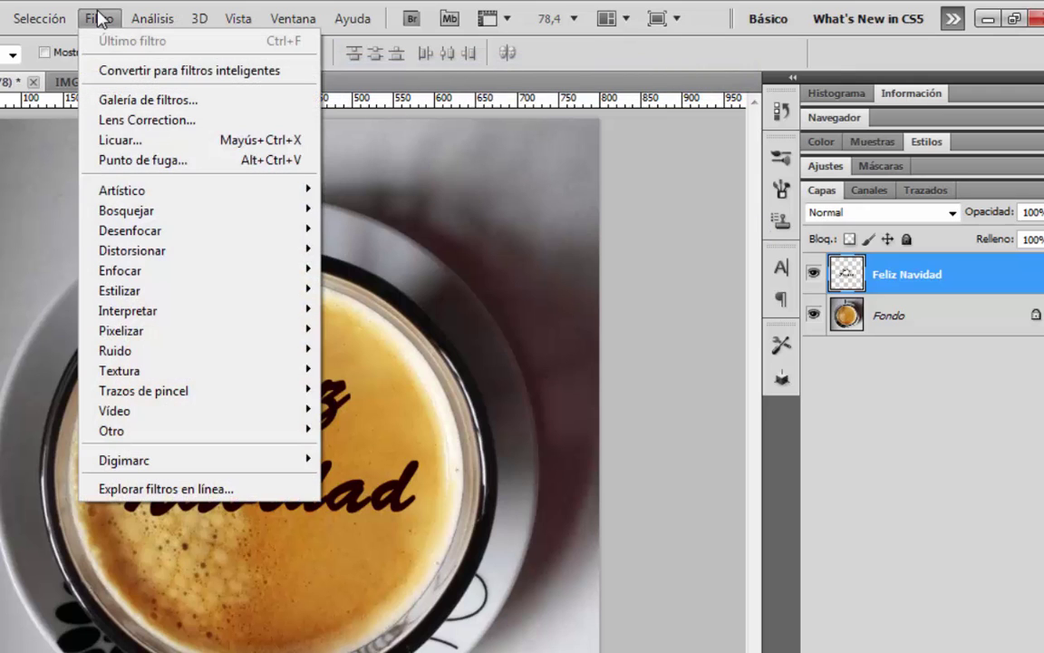
mouse_move(130, 231)
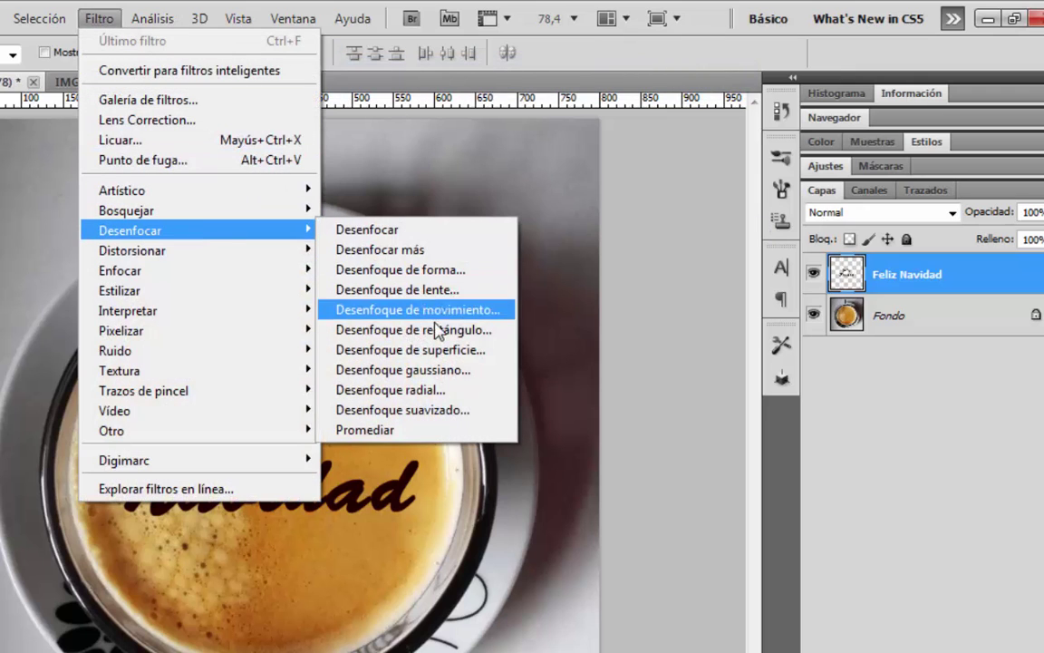
click(452, 379)
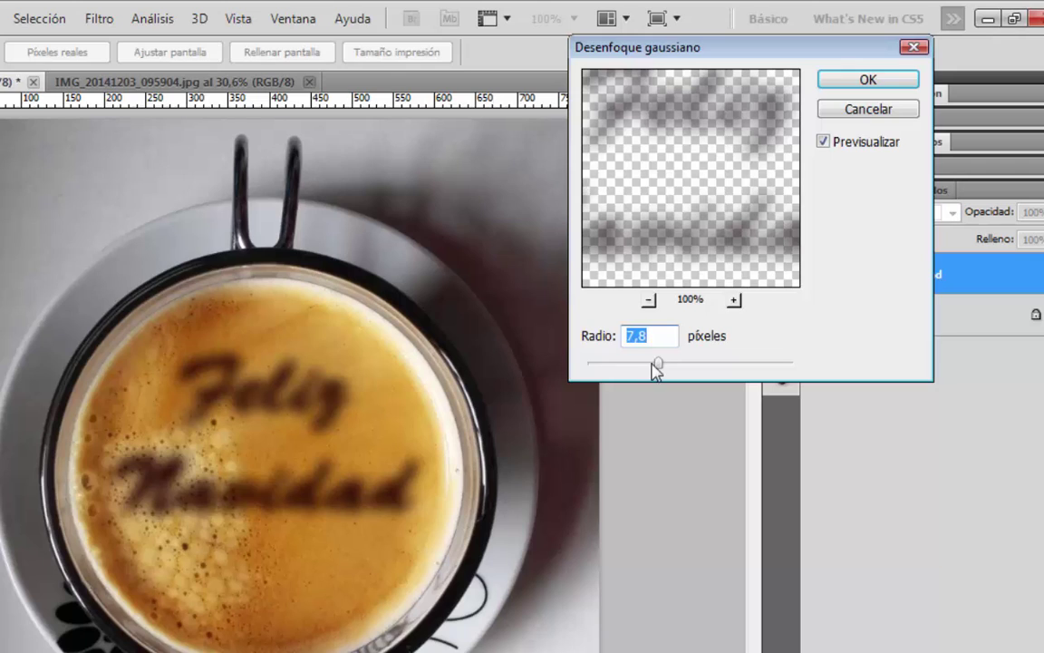
drag(659, 365, 600, 364)
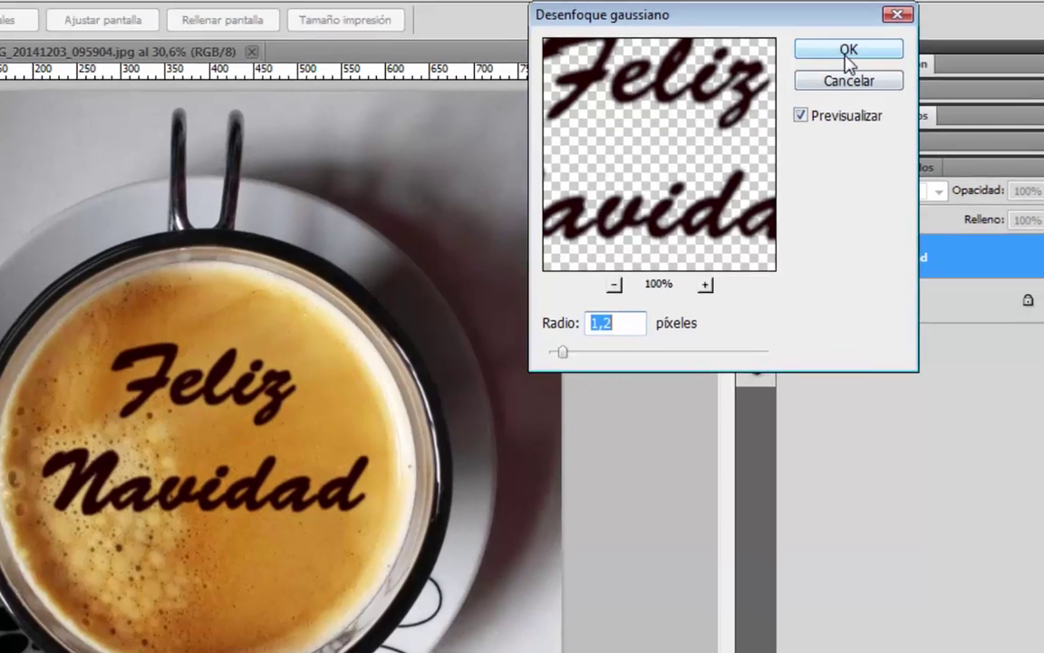
click(867, 82)
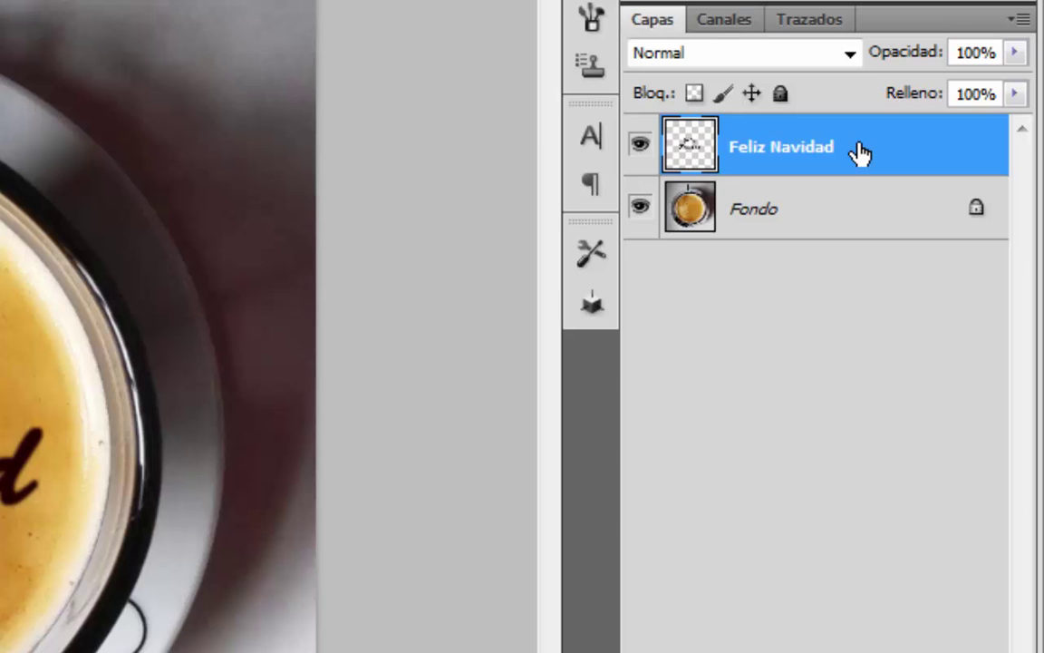
Convert Feliz Navidad to a smart object and add a 7.8-pixel Gaussian blur smart filter
right_click(860, 154)
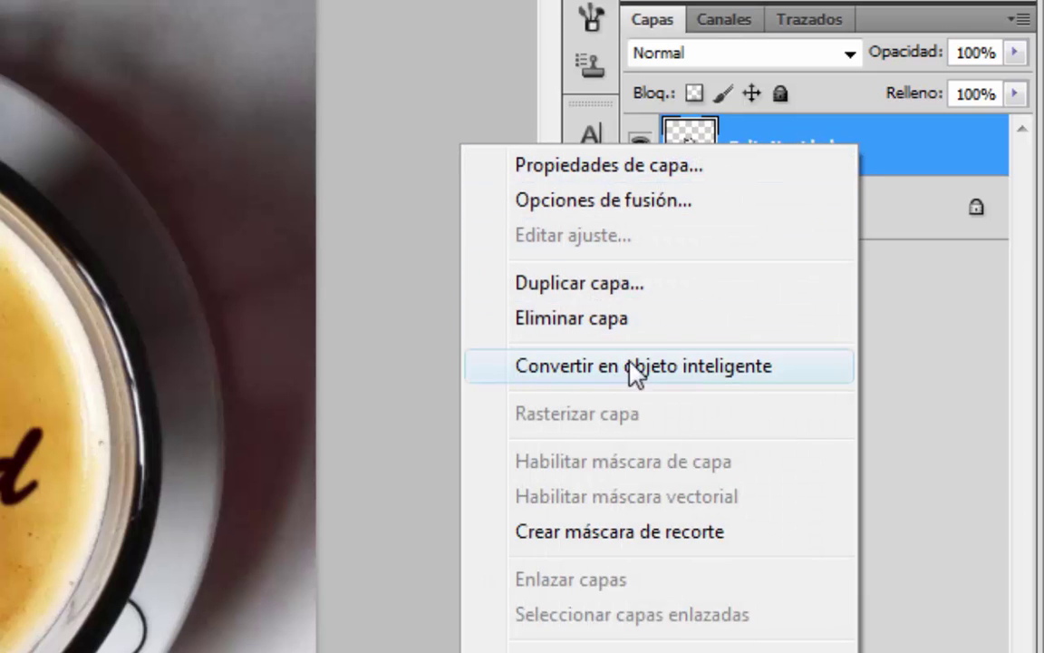
click(669, 367)
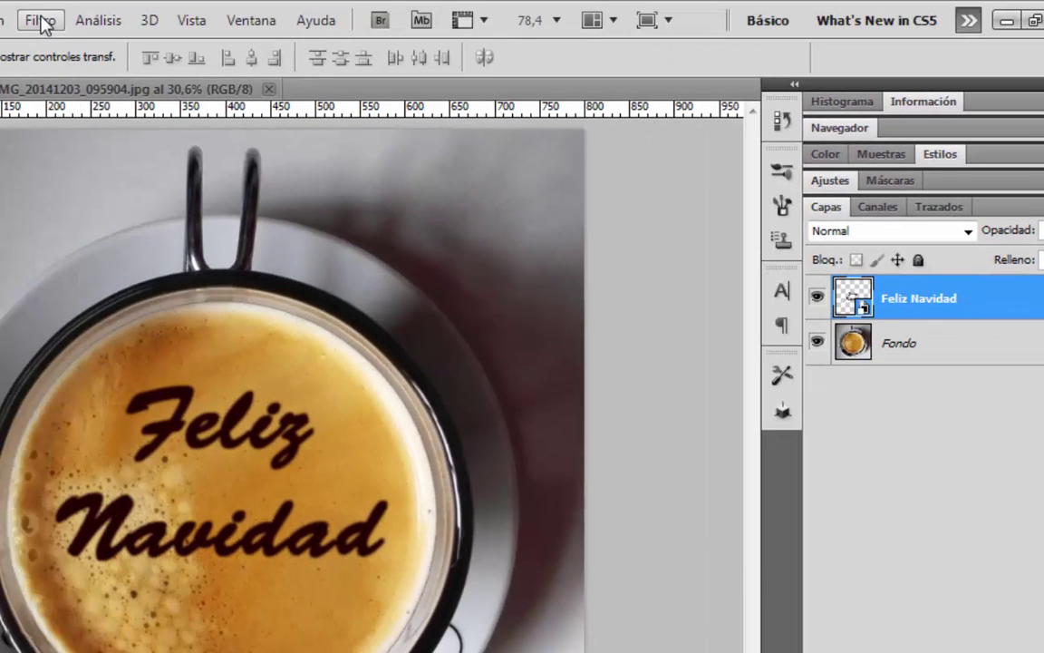
click(39, 20)
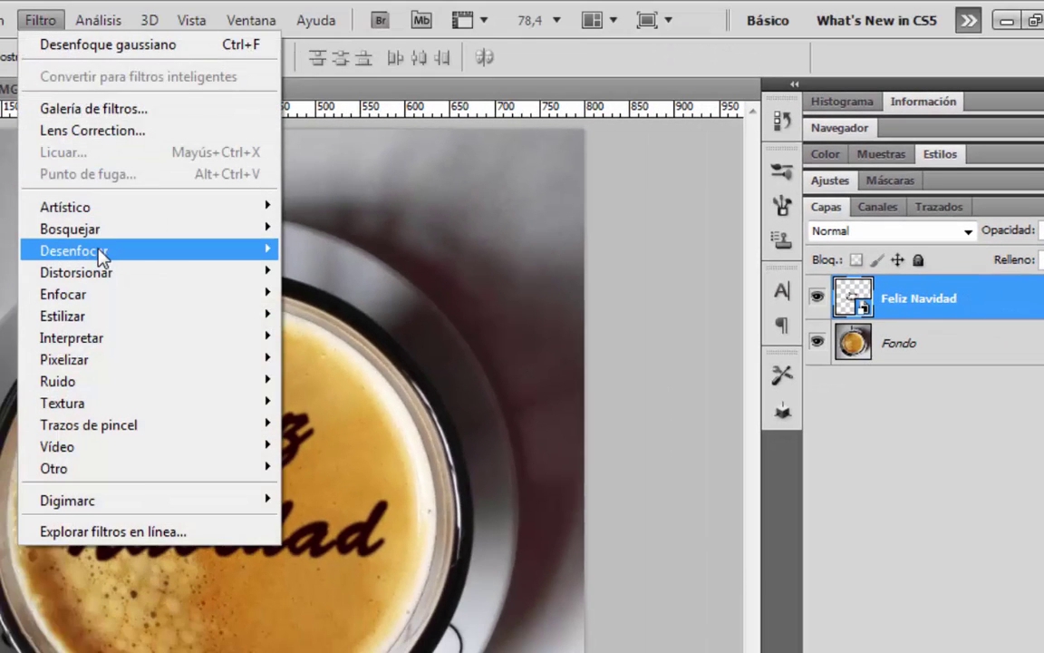
mouse_move(75, 250)
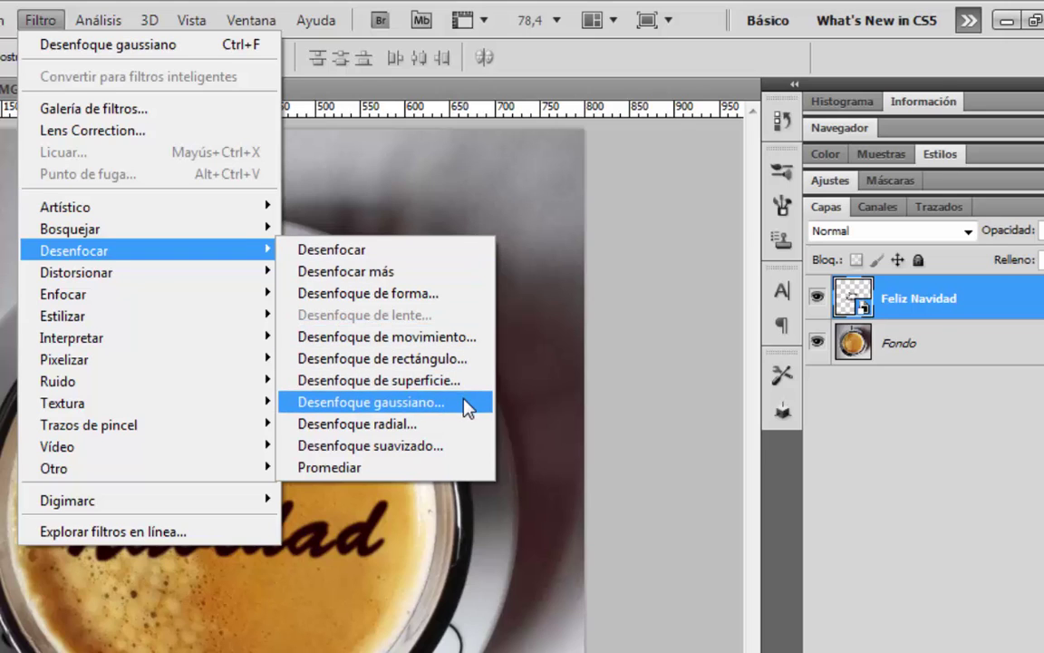
click(465, 402)
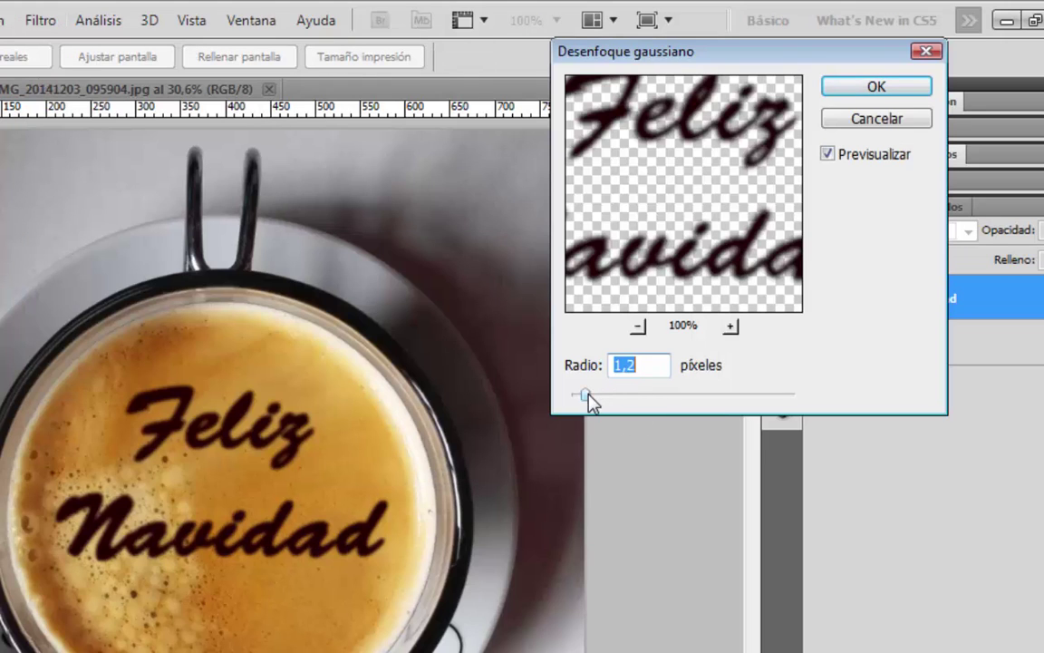
drag(586, 397, 653, 404)
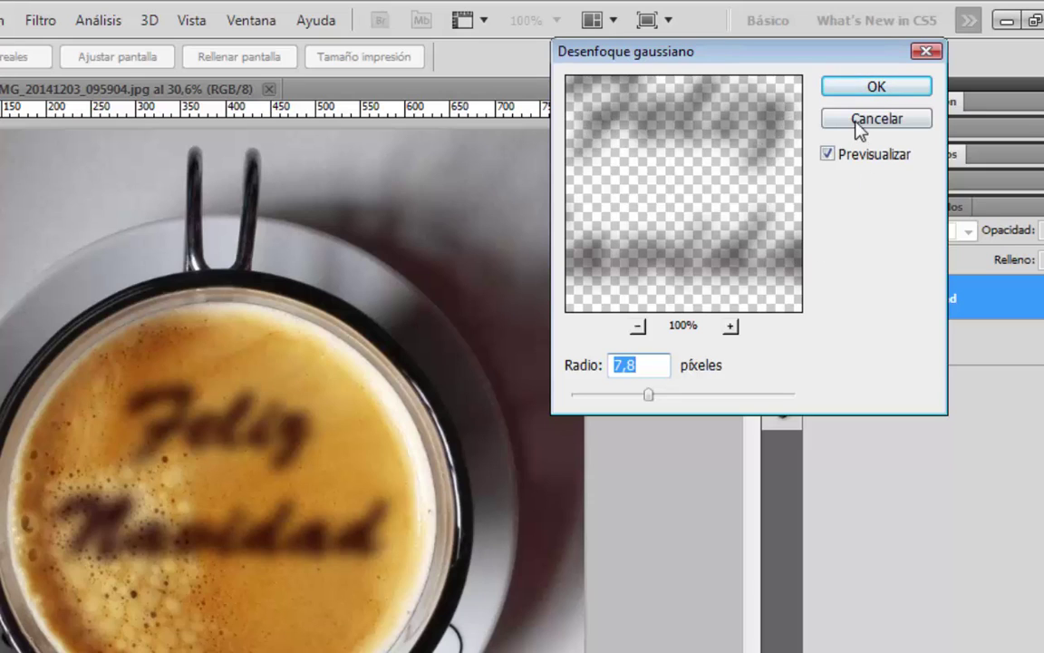
click(876, 88)
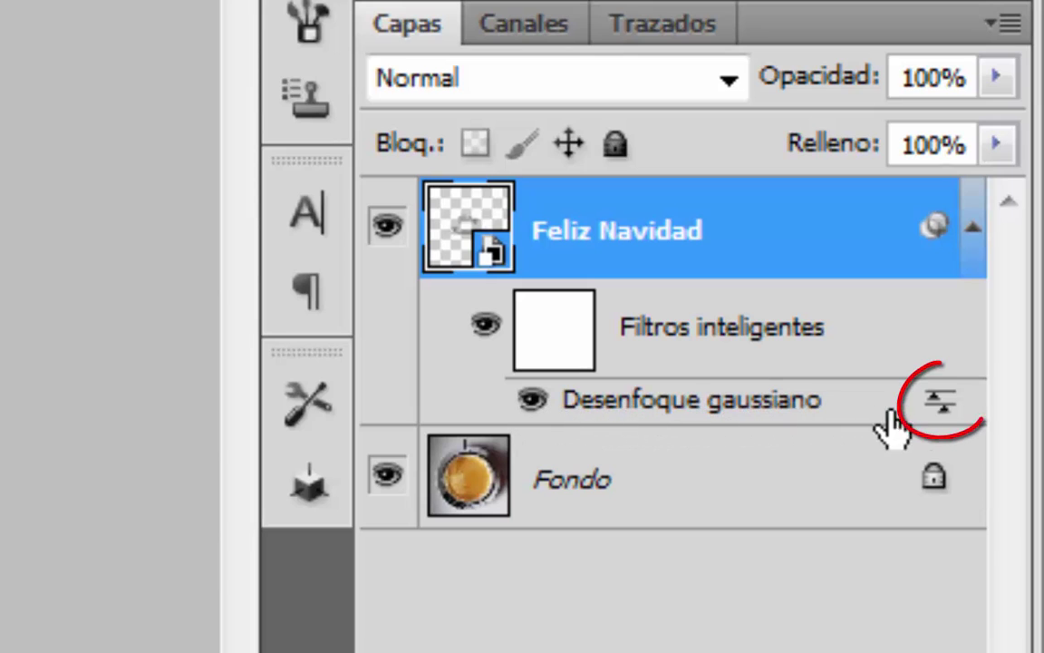
Set the Gaussian blur smart filter's blending mode to Trama
double_click(943, 410)
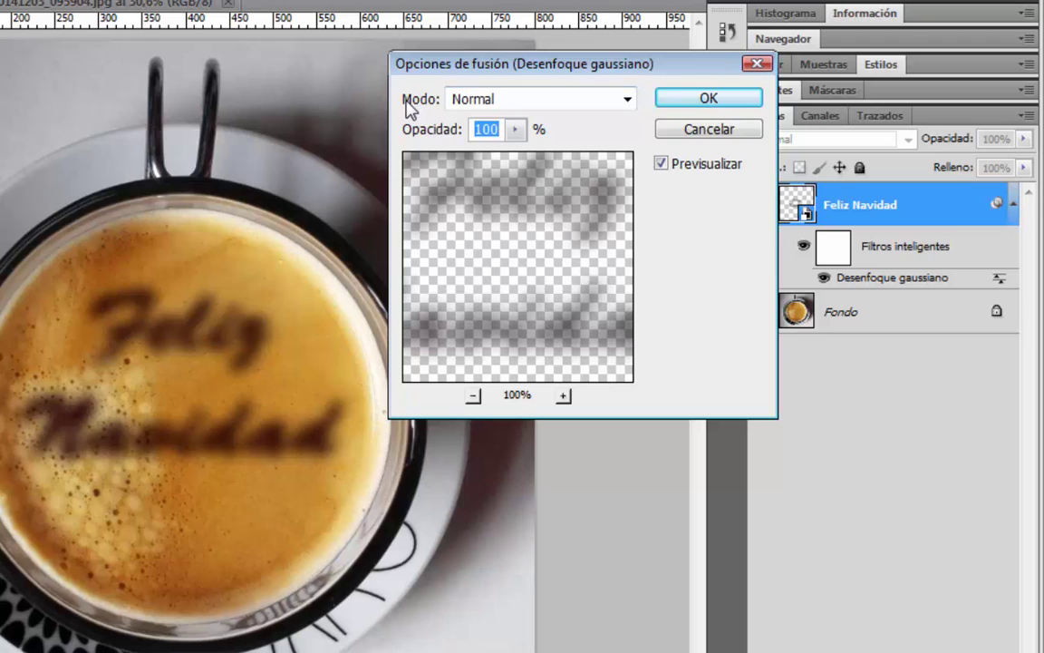
click(600, 99)
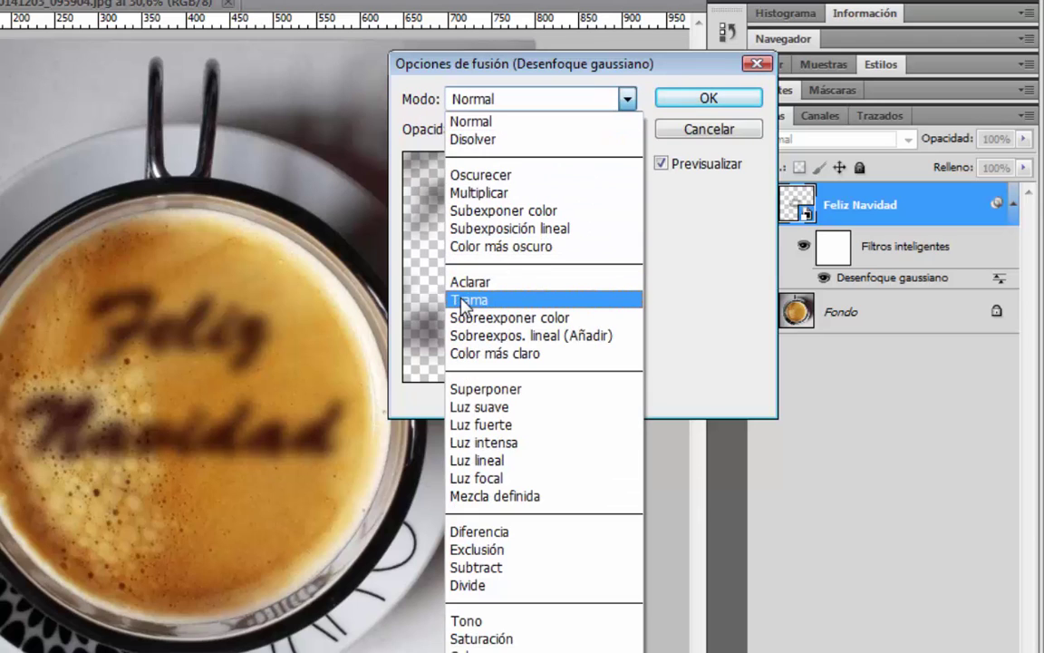
click(581, 309)
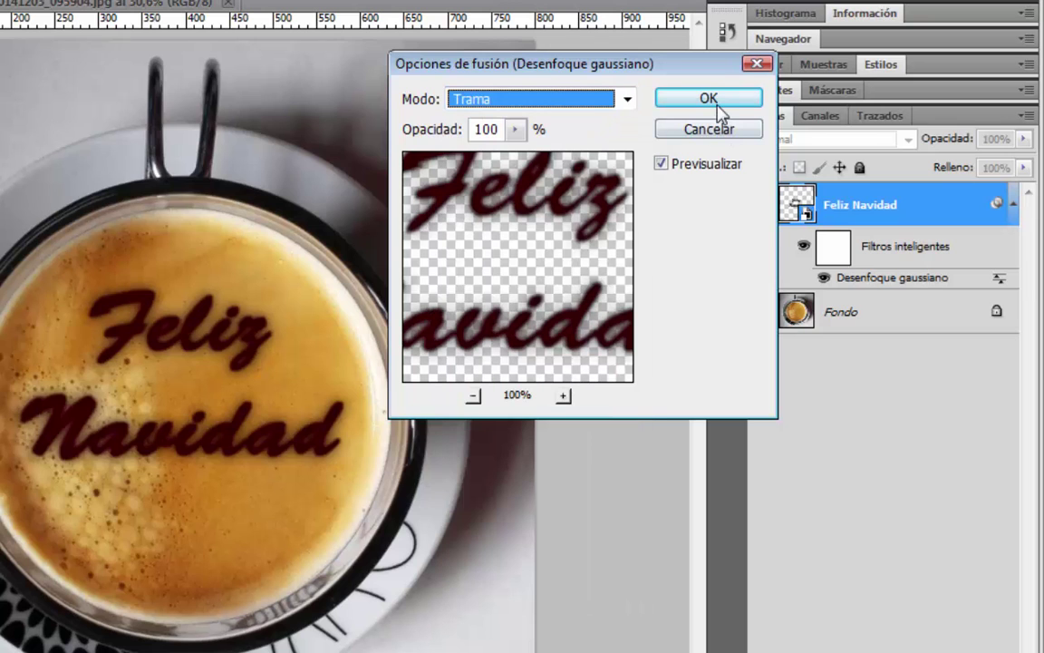
click(712, 98)
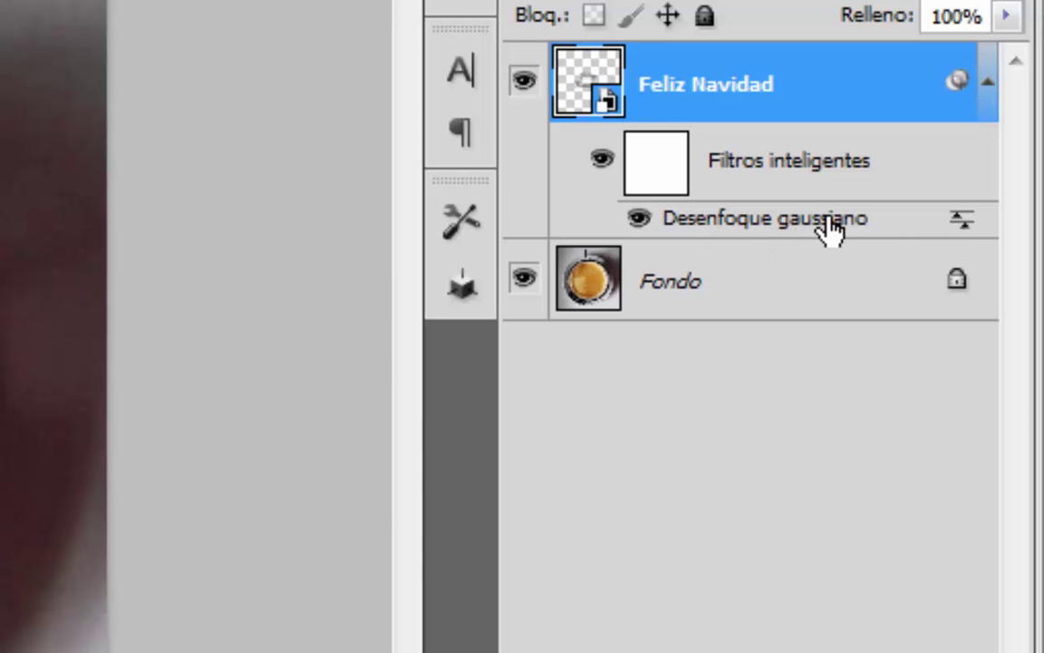
Re-edit the Gaussian blur smart filter, settling the radius at about 8.3 px
double_click(734, 226)
drag(416, 308, 426, 310)
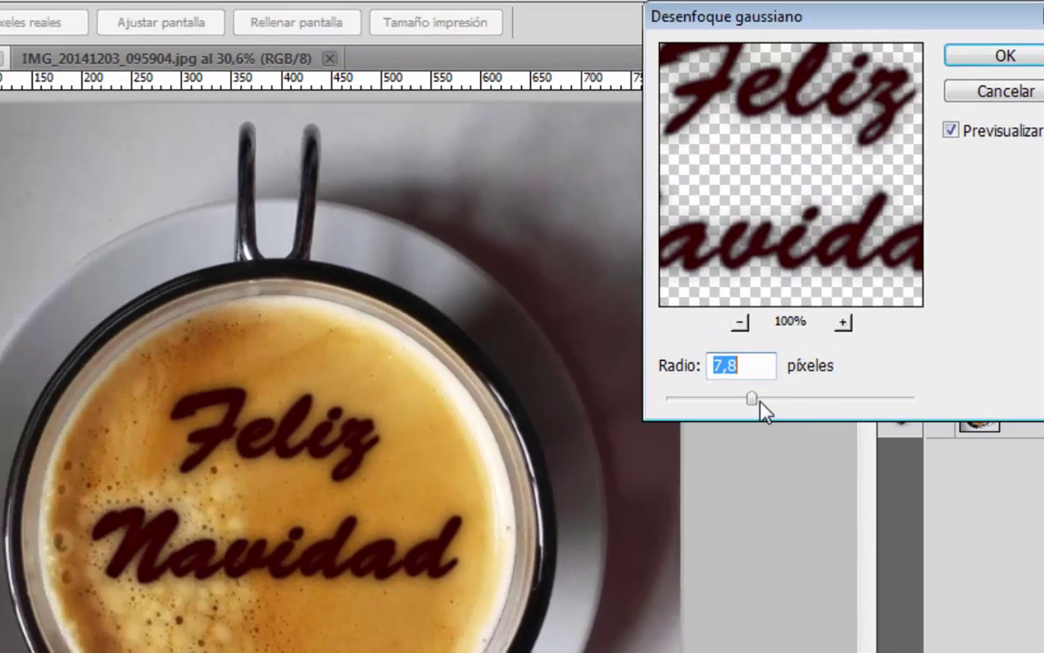
drag(757, 399, 780, 399)
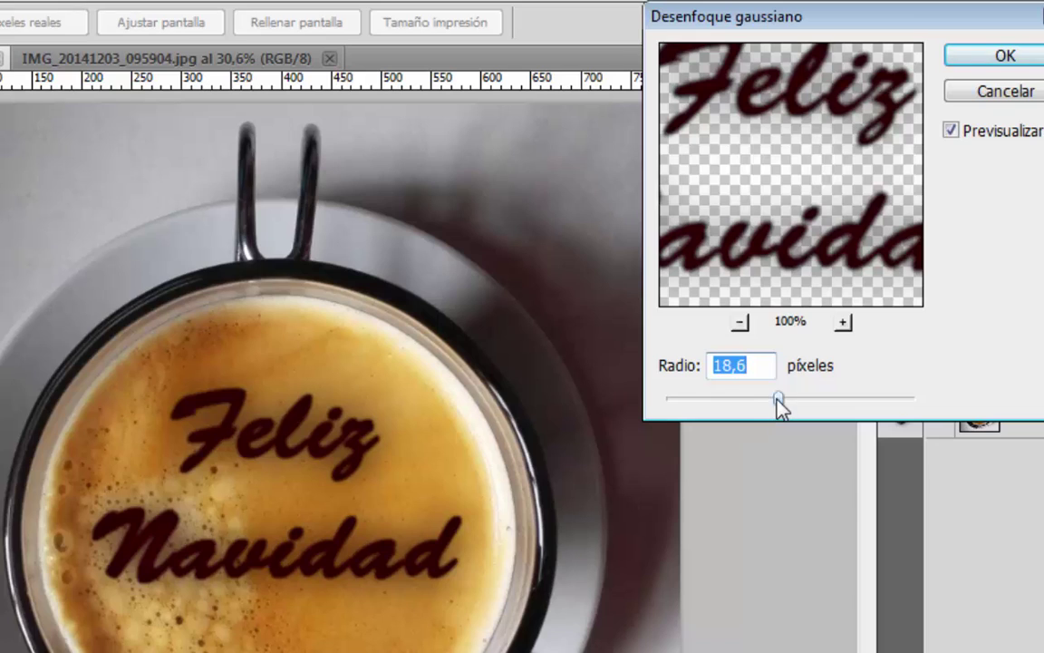
drag(778, 399, 755, 396)
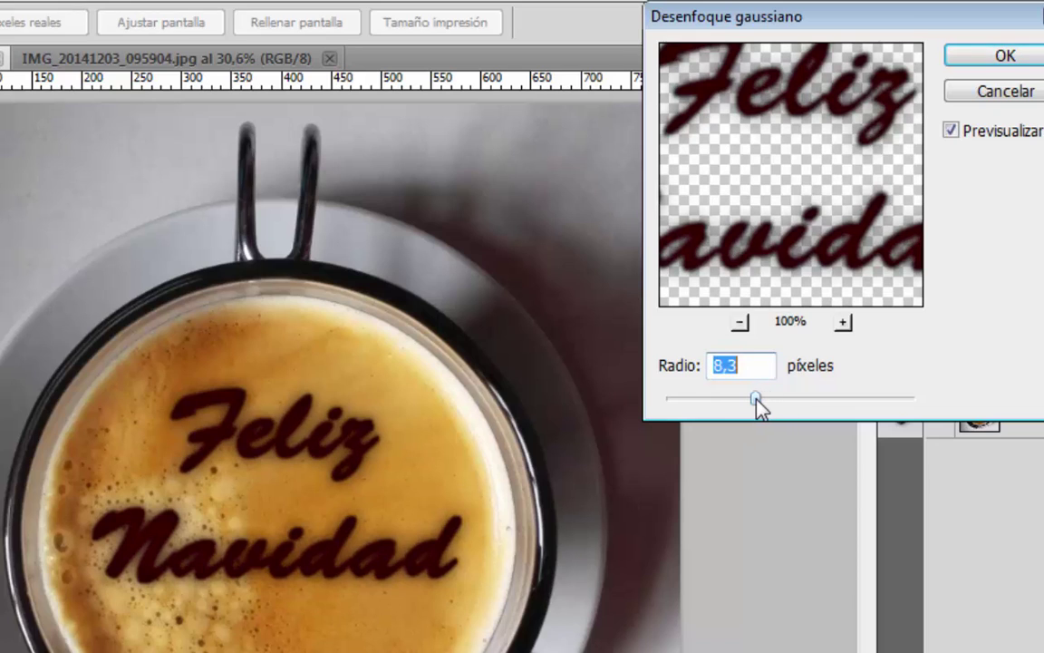
click(993, 58)
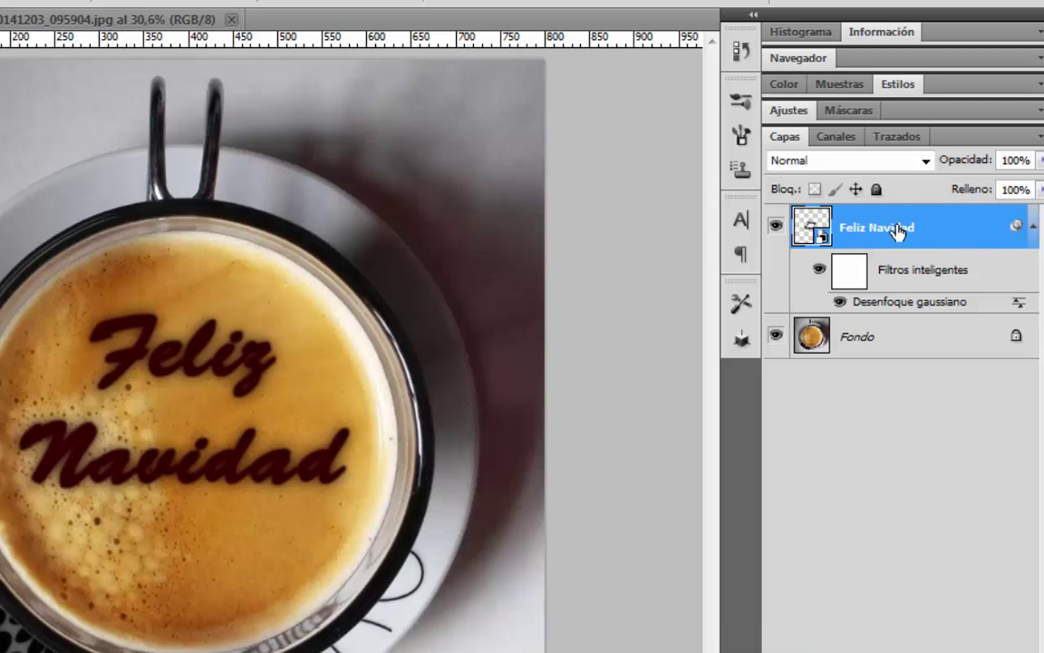
Enable Bisel y relieve without global light, lighting from -138° at 21° altitude
double_click(959, 230)
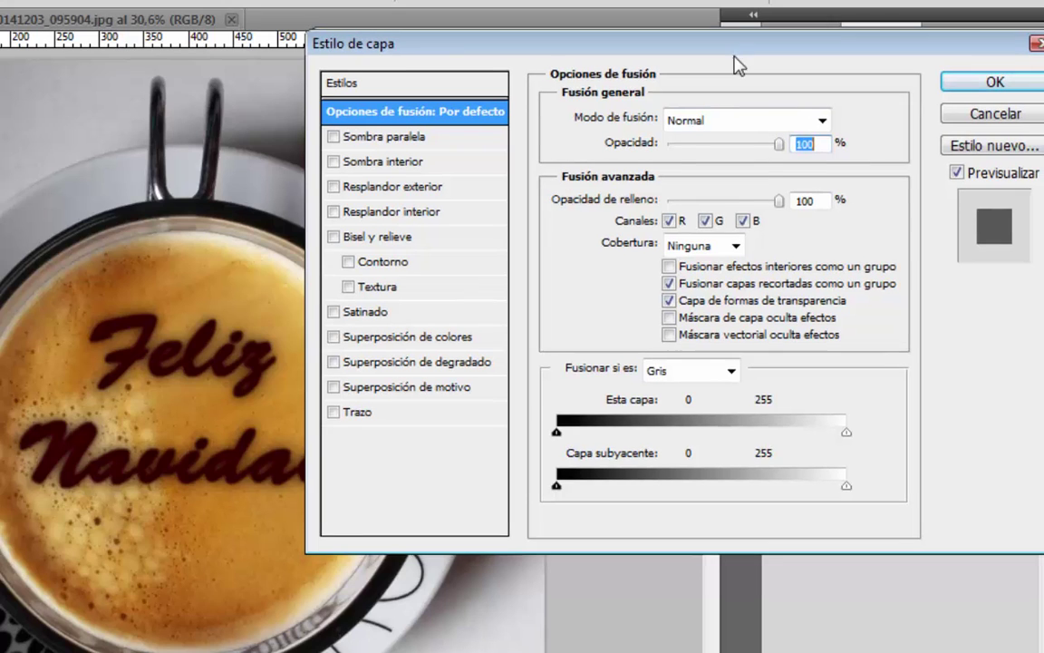
drag(762, 56, 730, 75)
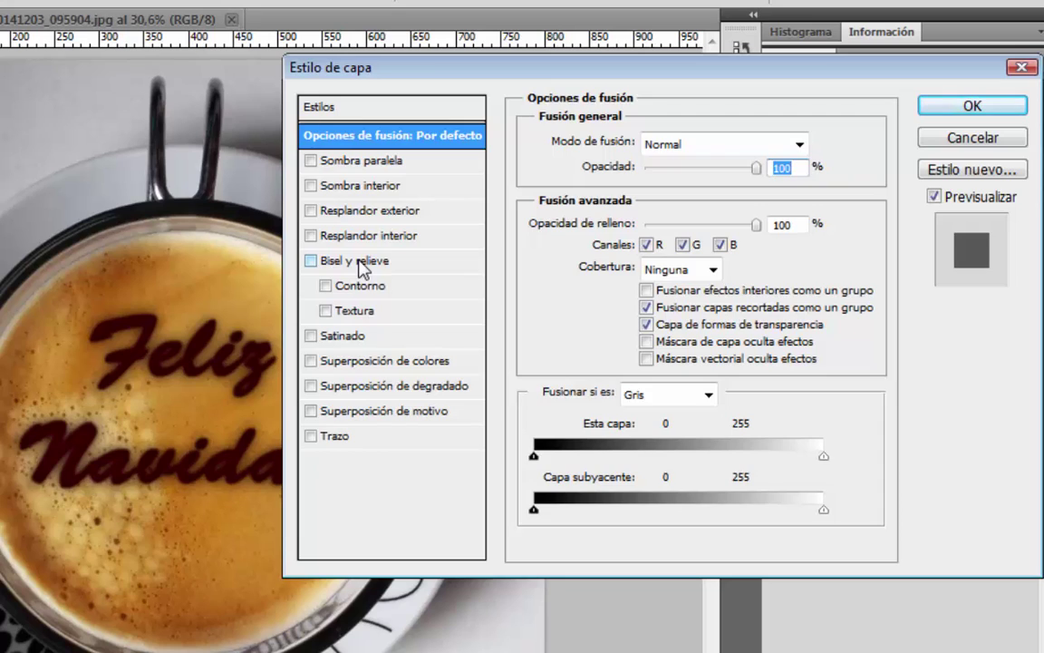
click(359, 260)
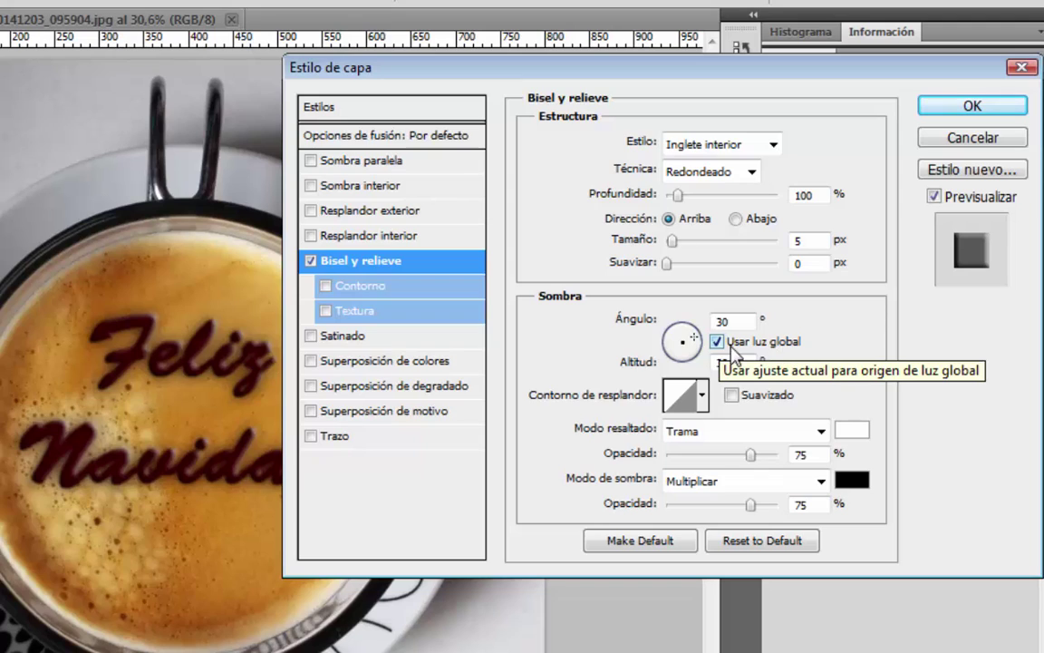
click(717, 341)
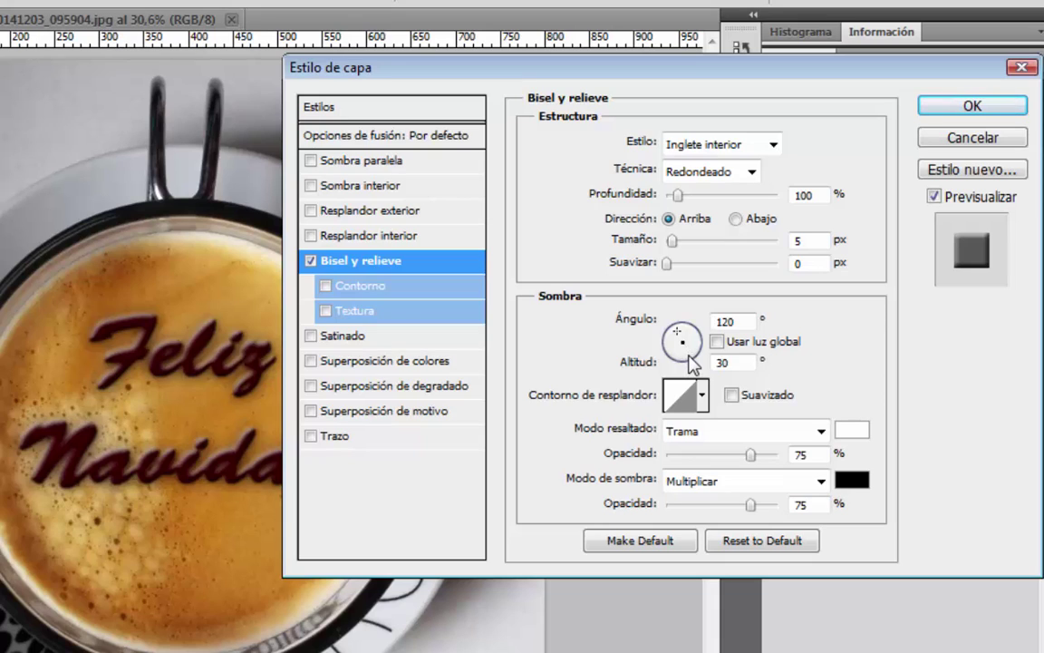
click(688, 357)
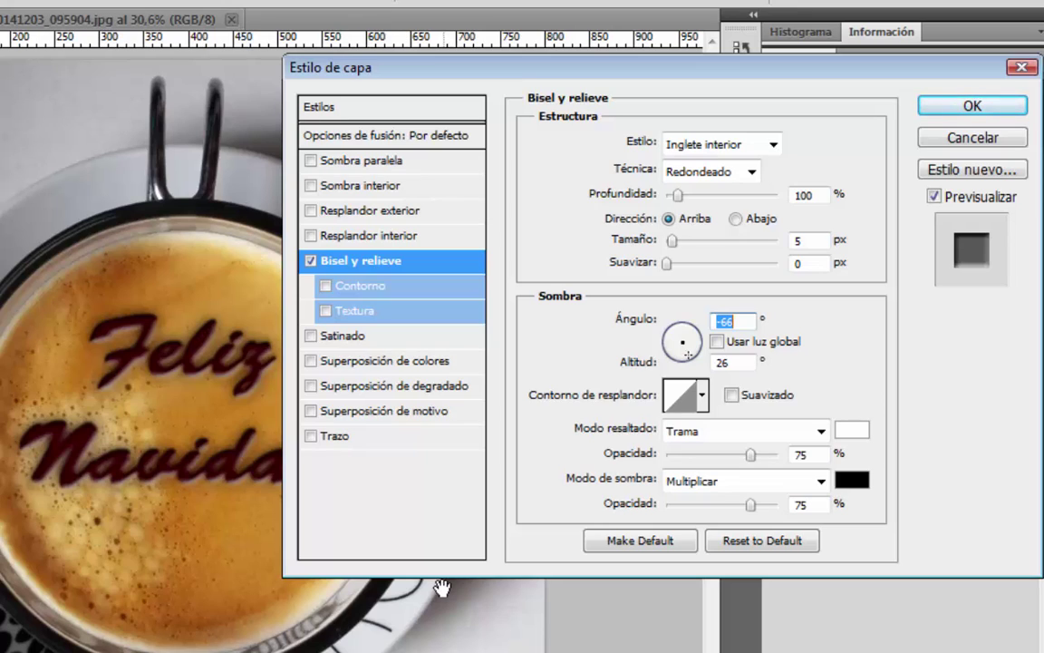
drag(500, 75, 837, 73)
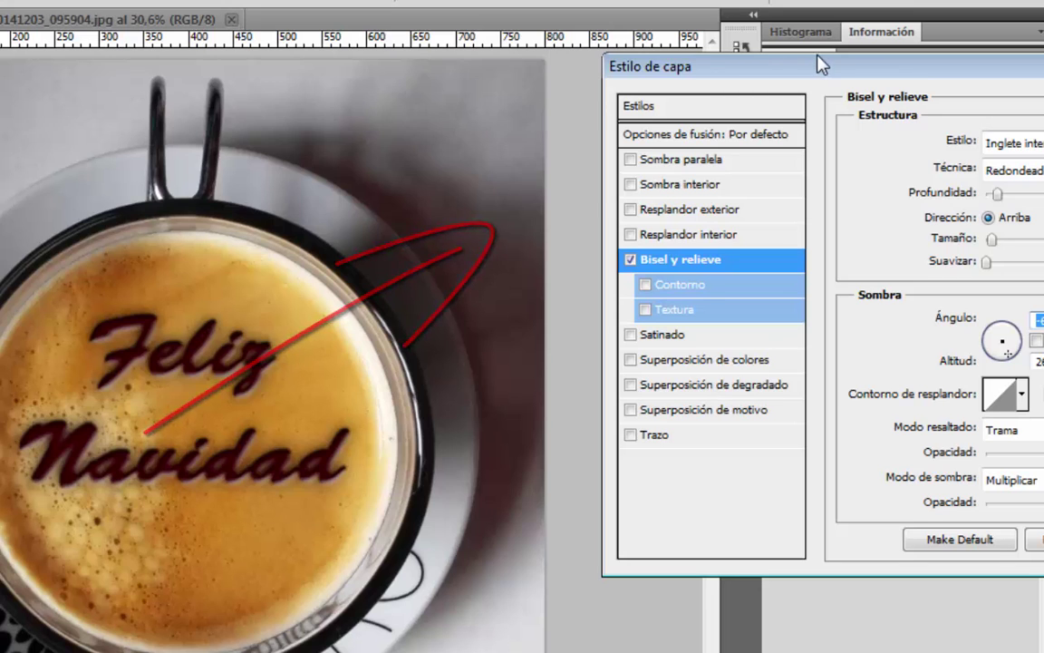
drag(820, 63, 513, 75)
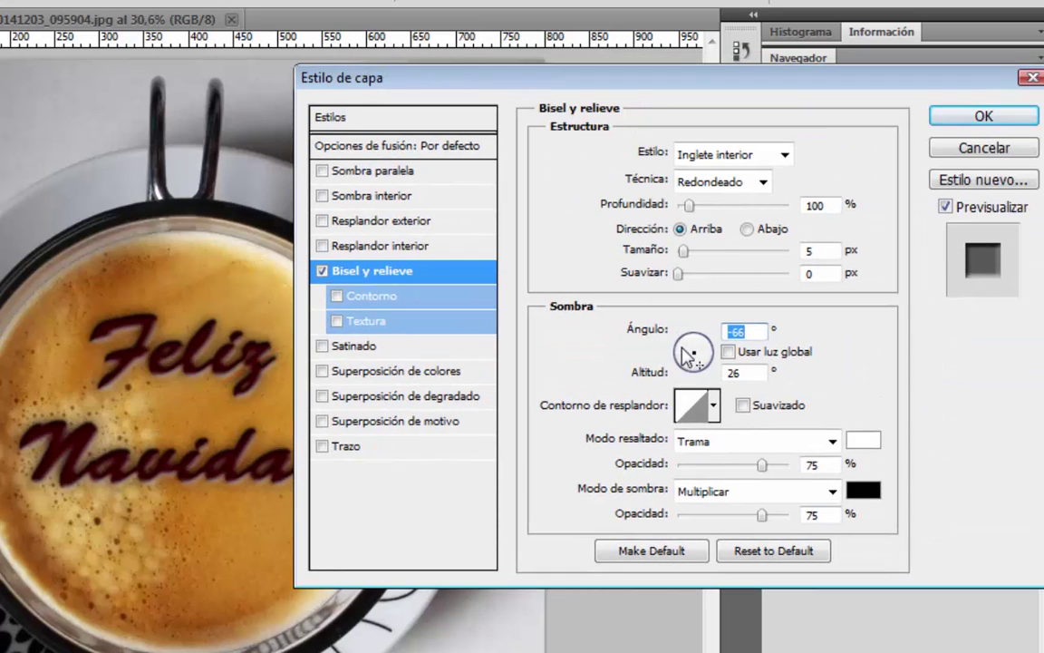
drag(694, 354, 683, 361)
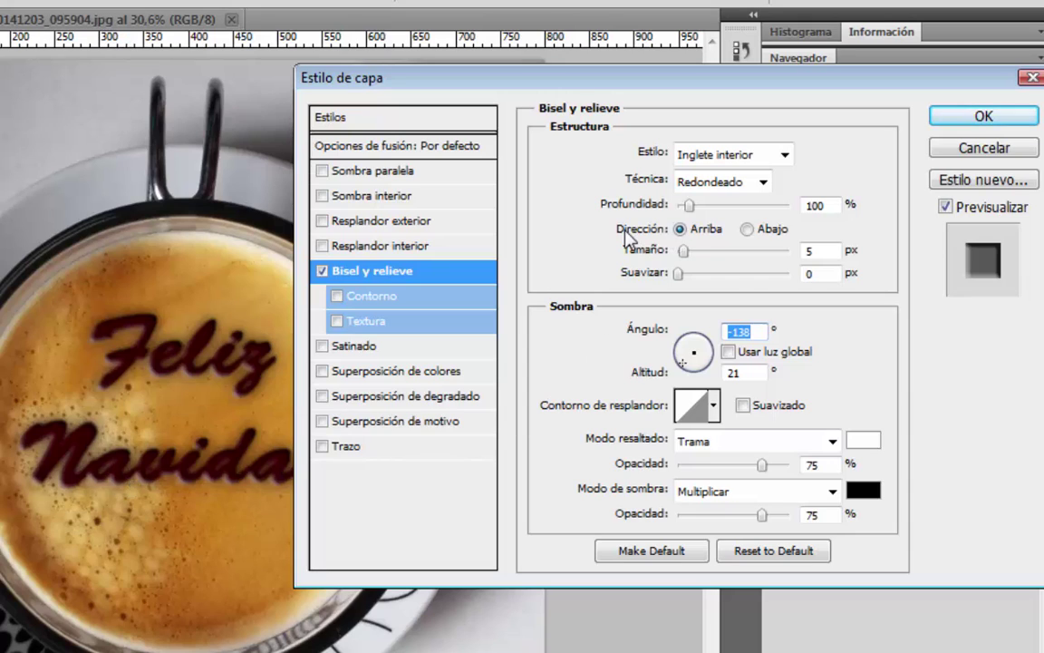
Make the emboss a downward Relieve style, 6 px size, with slightly raised softening
click(748, 229)
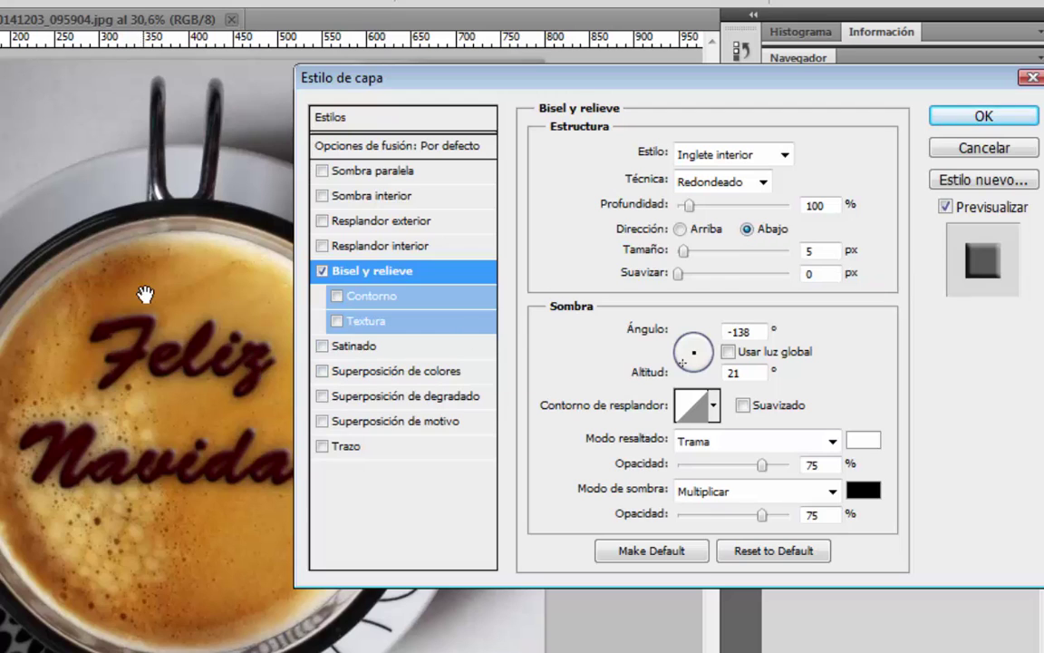
click(742, 159)
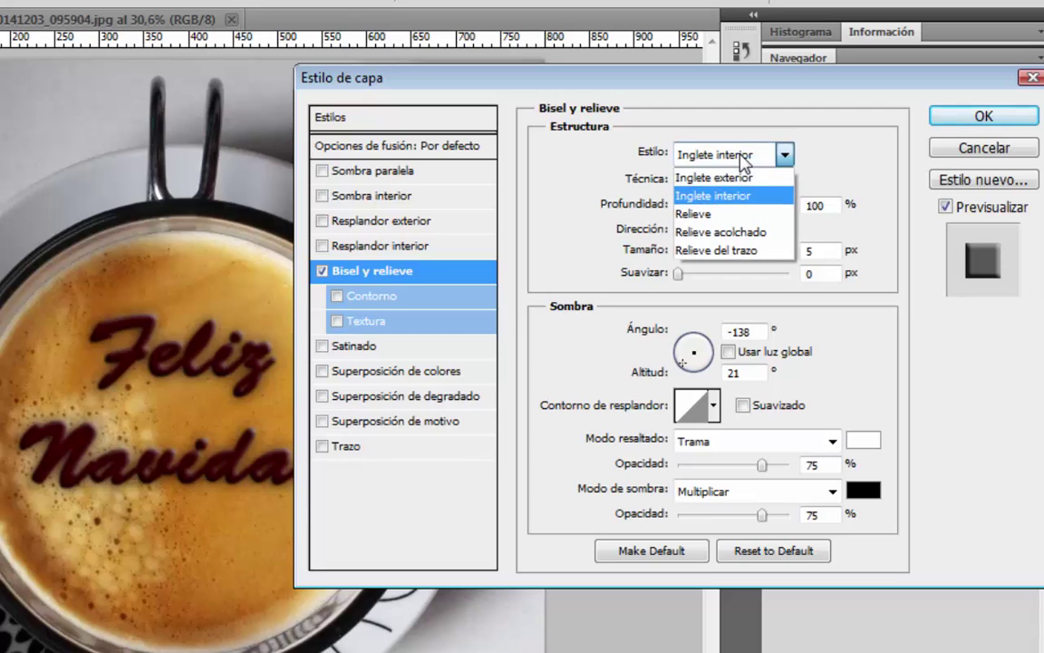
click(731, 214)
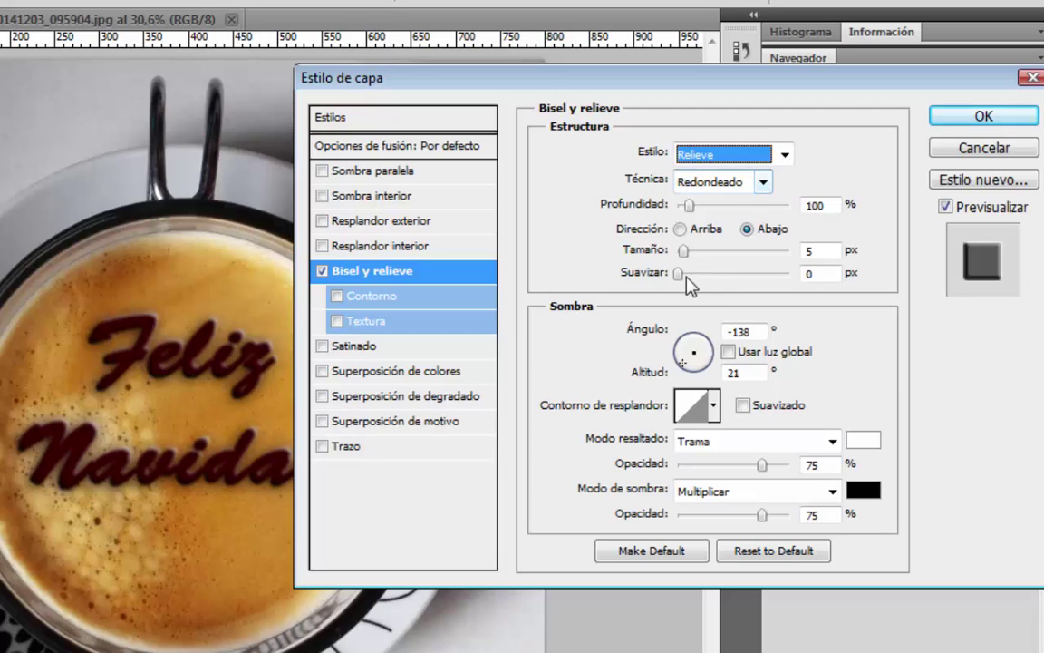
drag(678, 273, 708, 274)
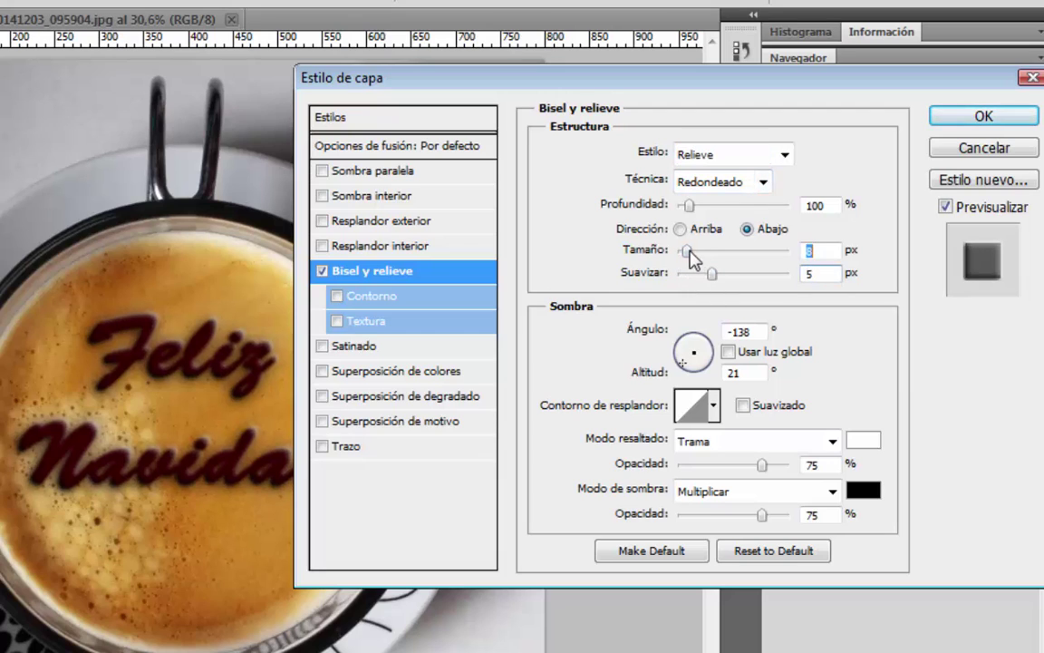
drag(686, 251, 712, 252)
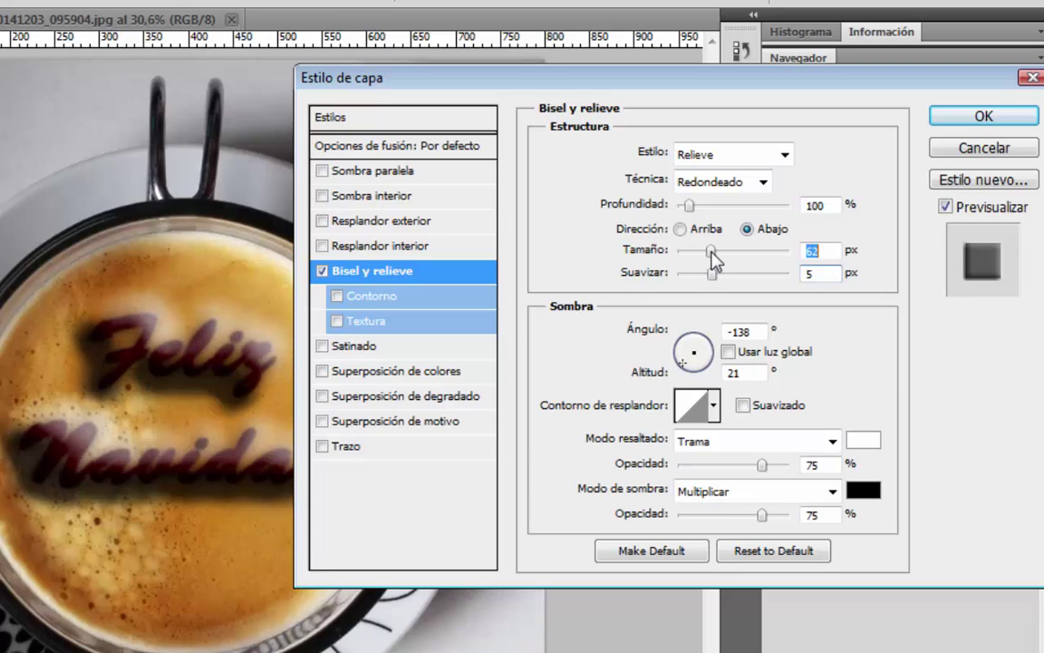
drag(712, 253, 686, 253)
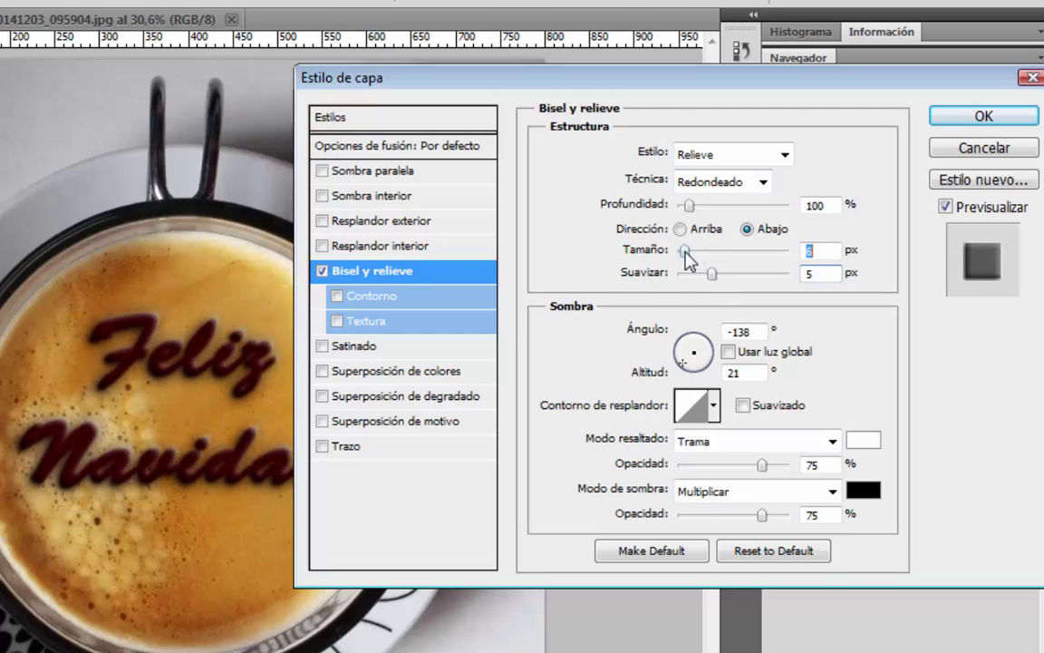
drag(711, 272, 732, 274)
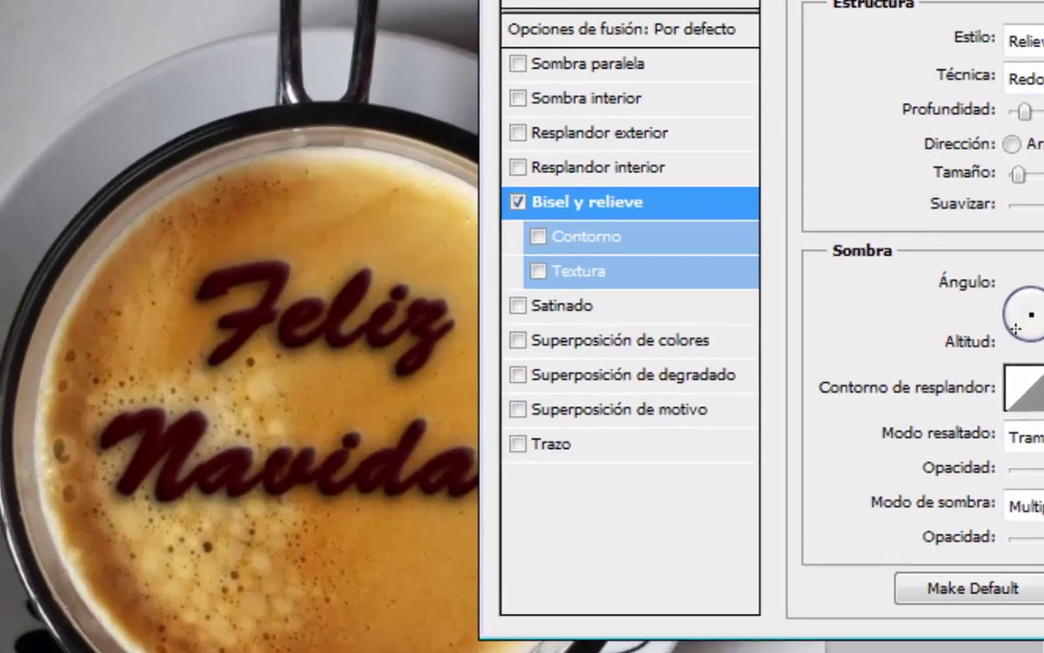
Apply the emboss, then shrink, tilt and move Feliz Navidad to the upper-left foam
click(979, 117)
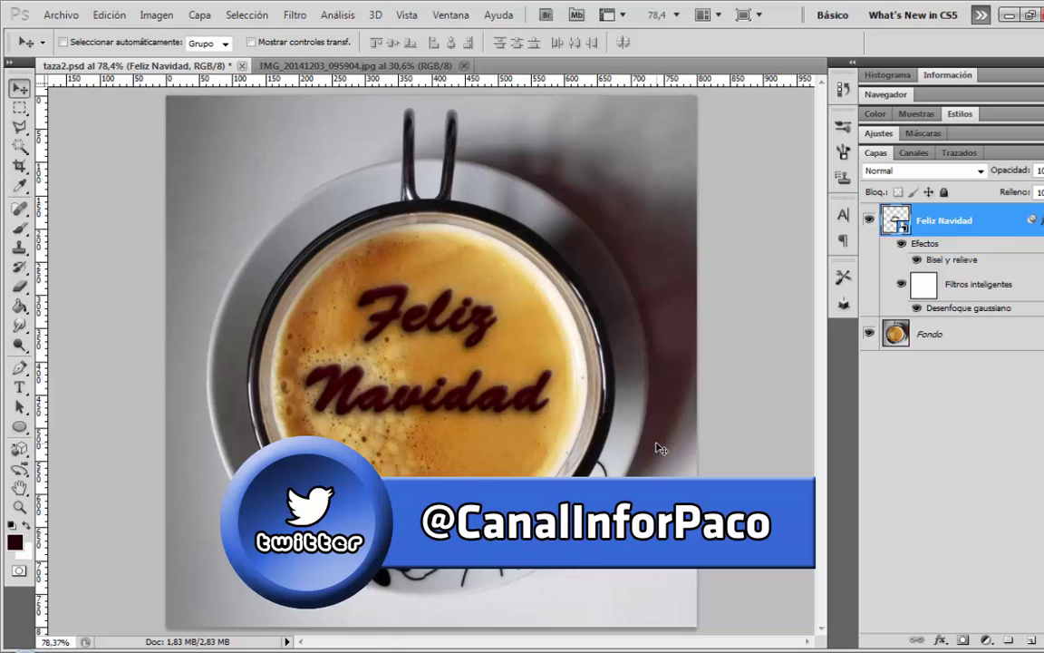
key(ctrl+t)
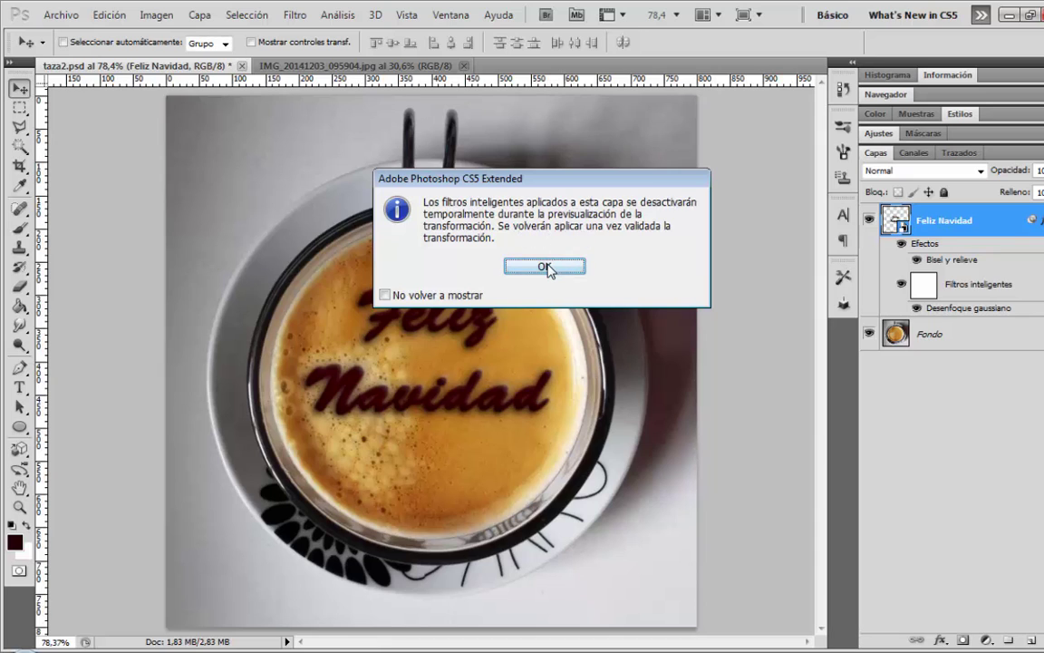
click(545, 266)
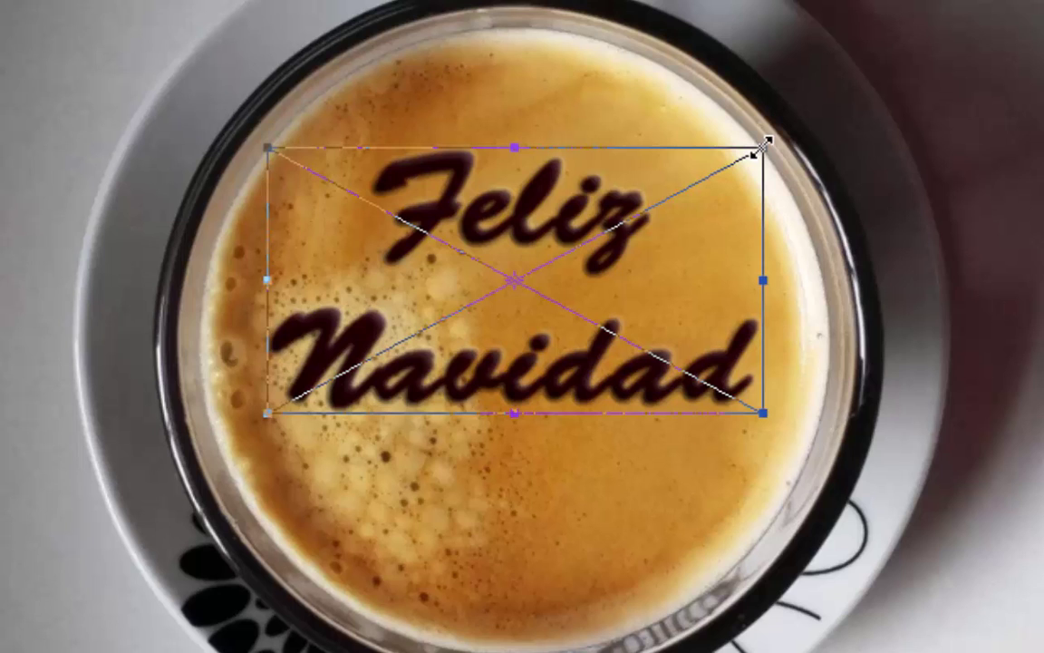
drag(762, 143, 556, 231)
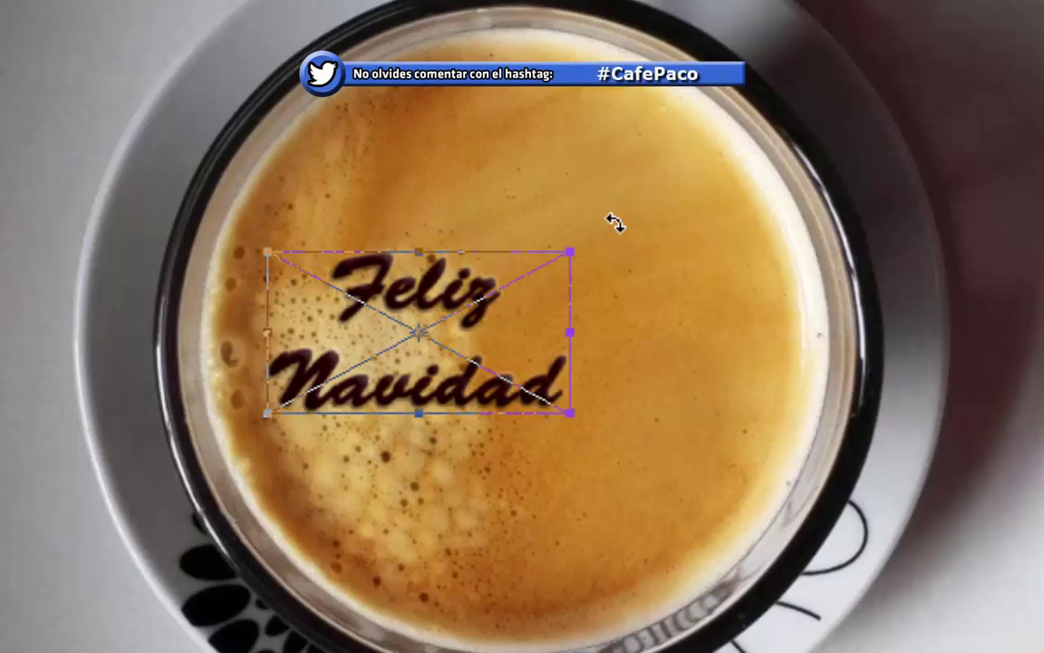
mouse_move(616, 223)
mouse_down()
mouse_move(567, 156)
mouse_move(481, 112)
mouse_up()
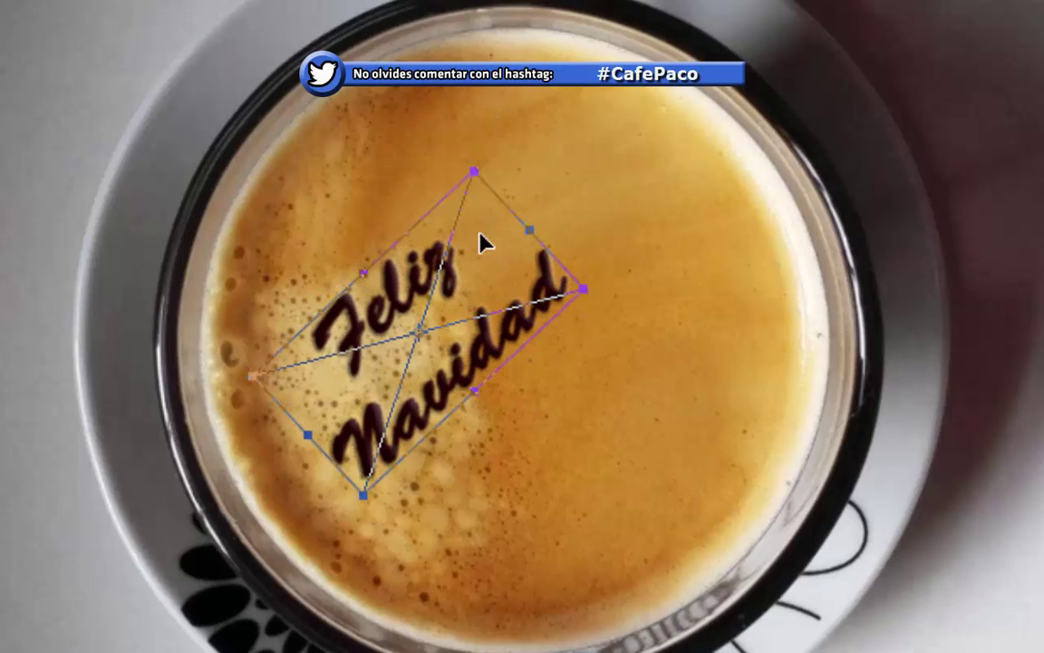
mouse_move(480, 235)
mouse_down()
mouse_move(459, 236)
mouse_move(454, 156)
mouse_move(432, 133)
mouse_up()
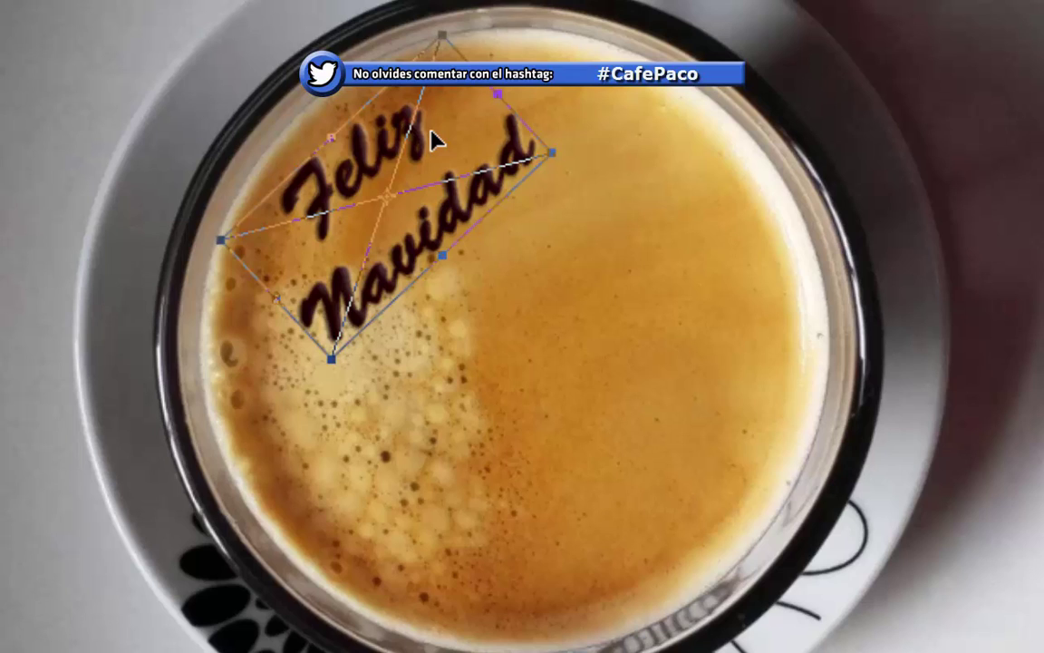
key(Return)
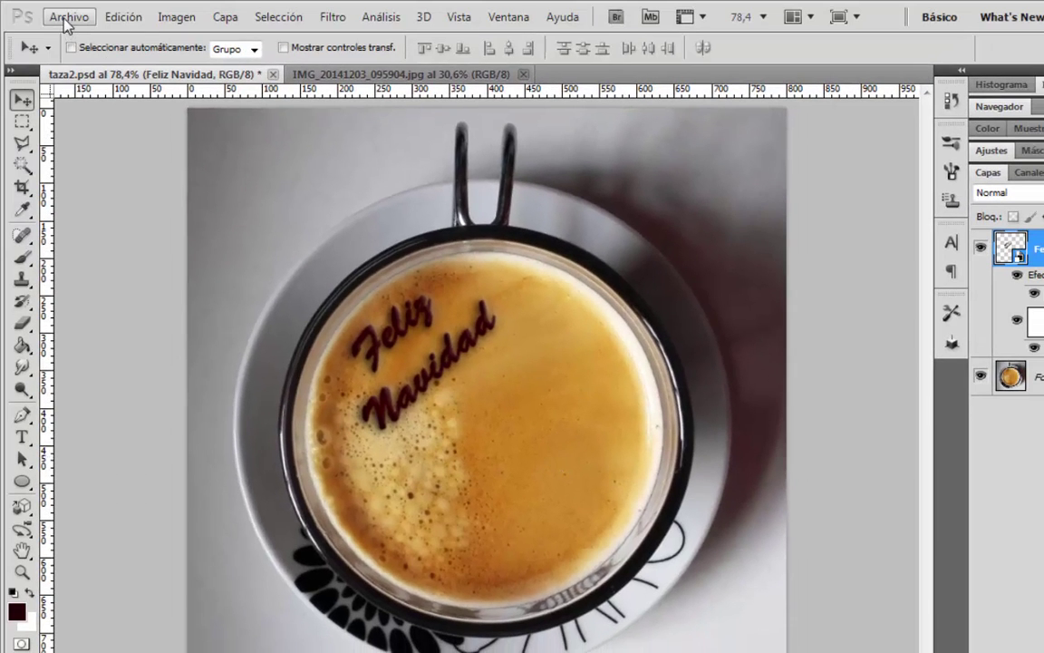
Place xmas1.jpg over the cup and enlarge it to about 115%
click(69, 16)
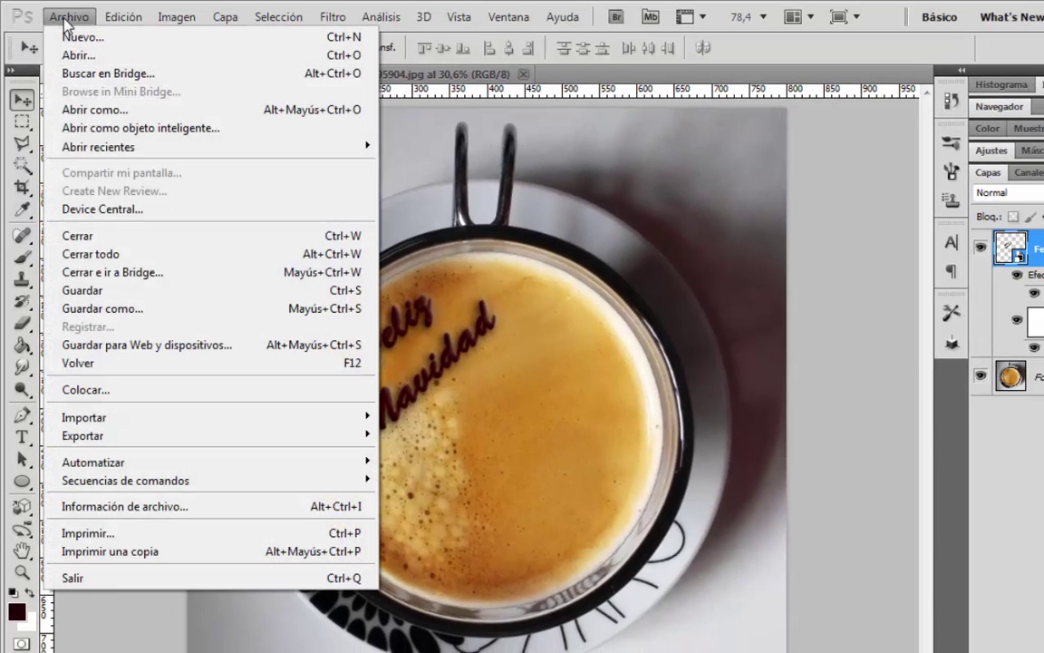
click(170, 391)
double_click(671, 450)
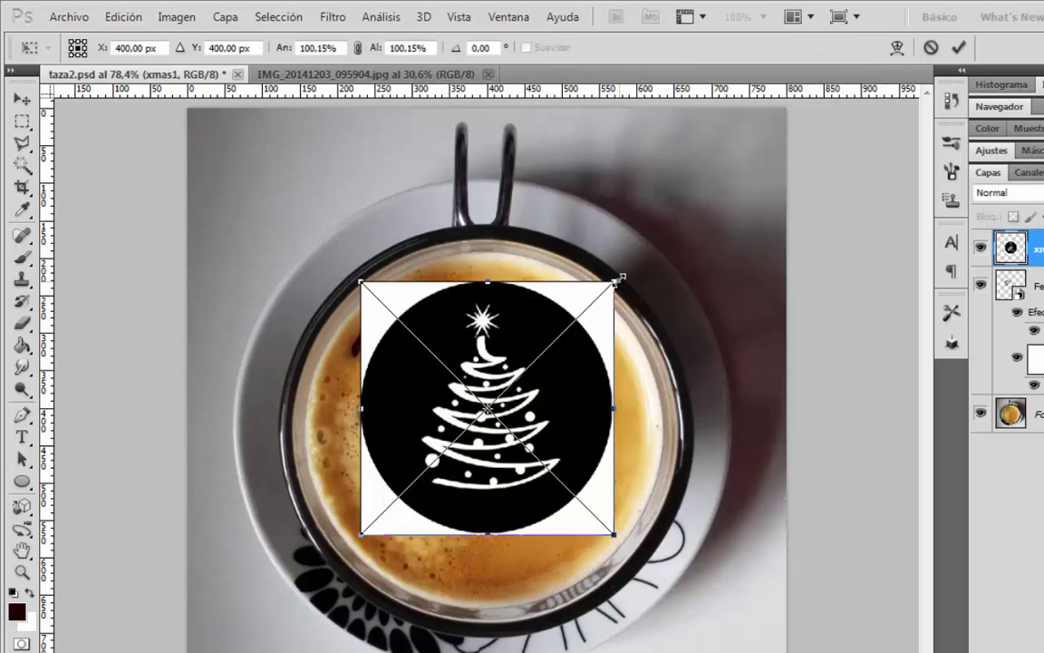
drag(621, 272, 656, 238)
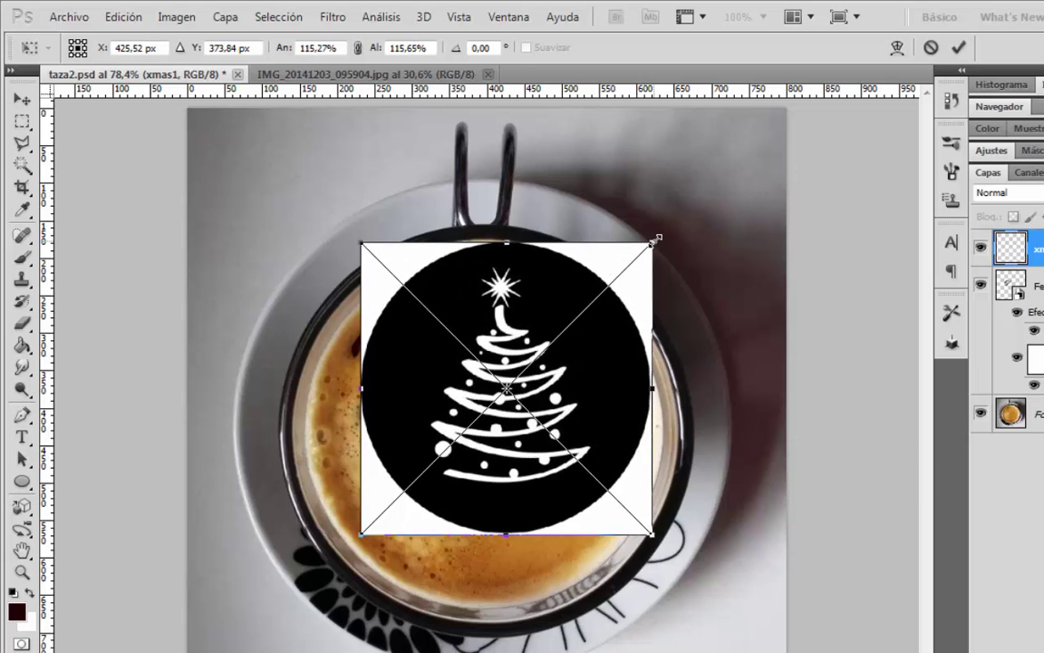
key(Return)
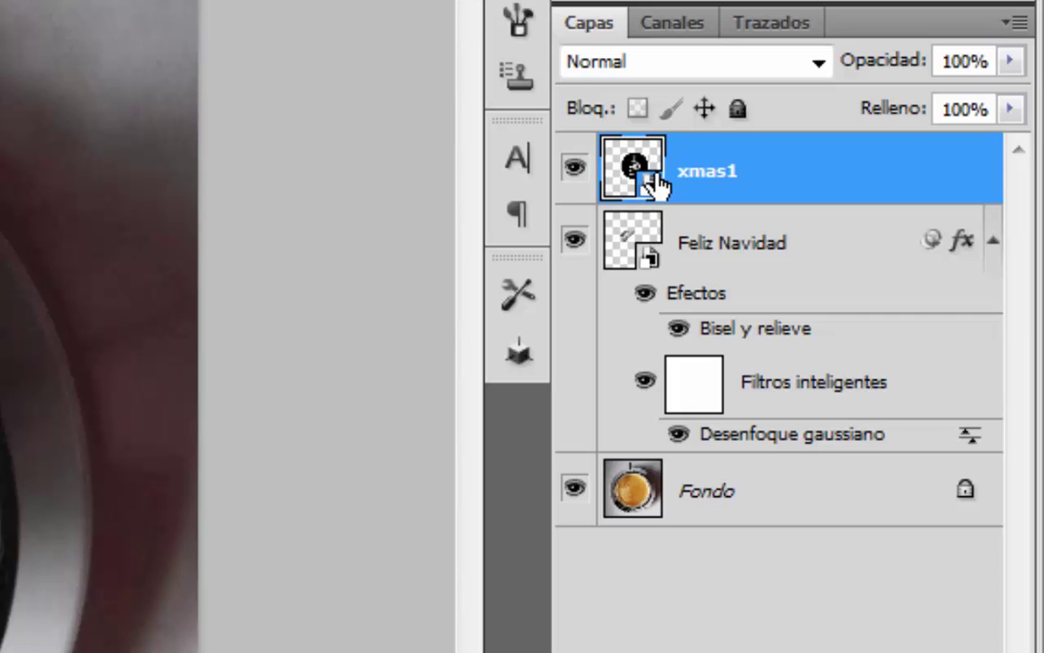
Rasterize xmas1, then Magic Wand-select and delete the black circle and white border around the tree
right_click(834, 171)
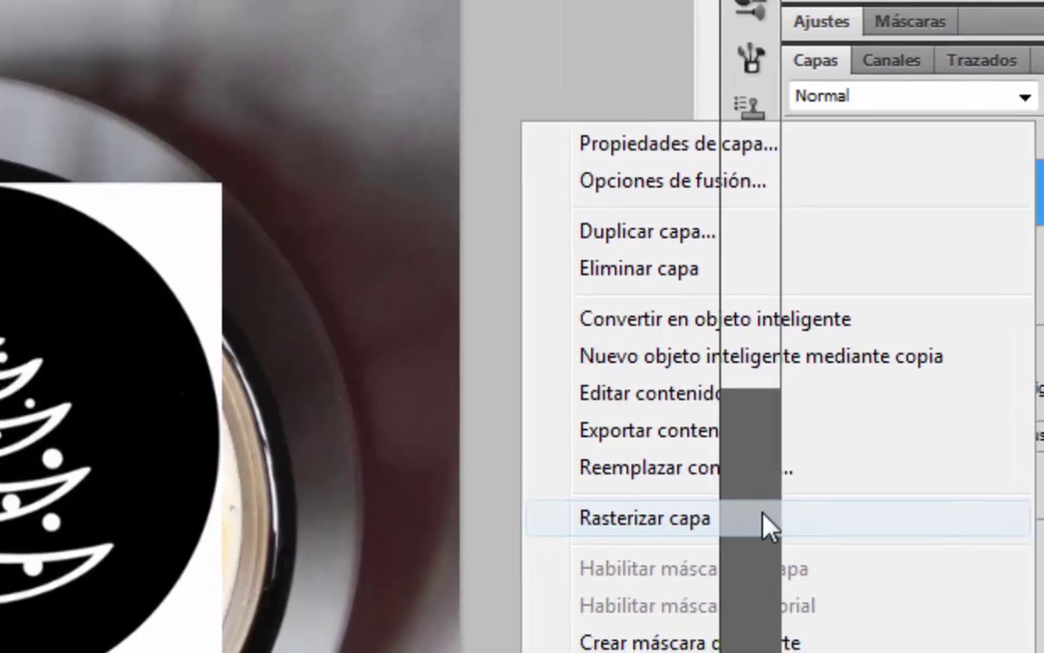
click(530, 524)
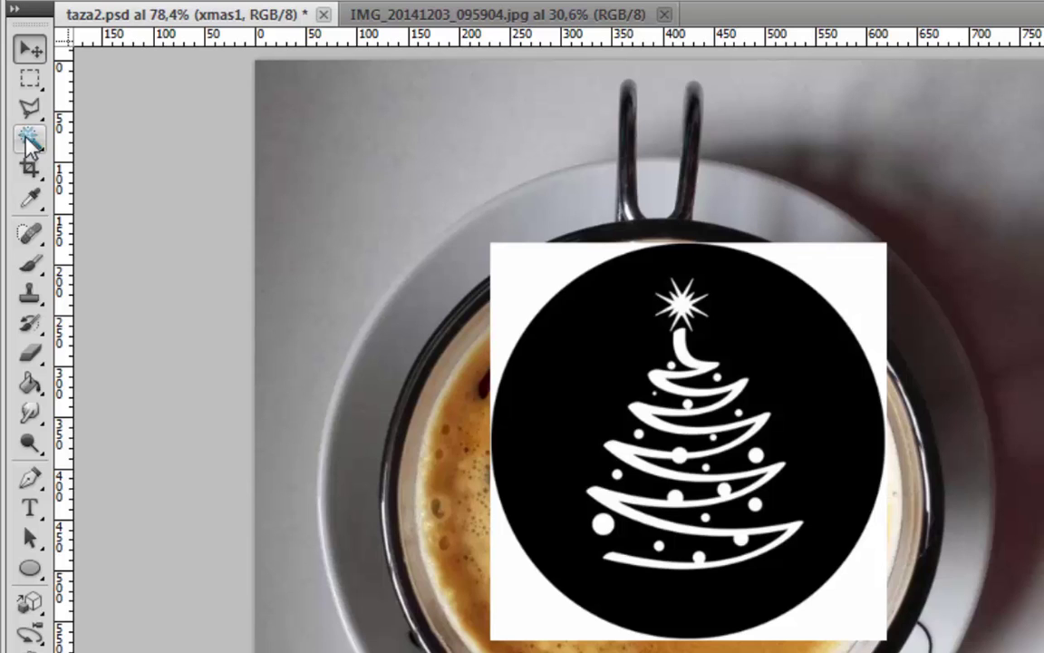
click(27, 141)
click(496, 252)
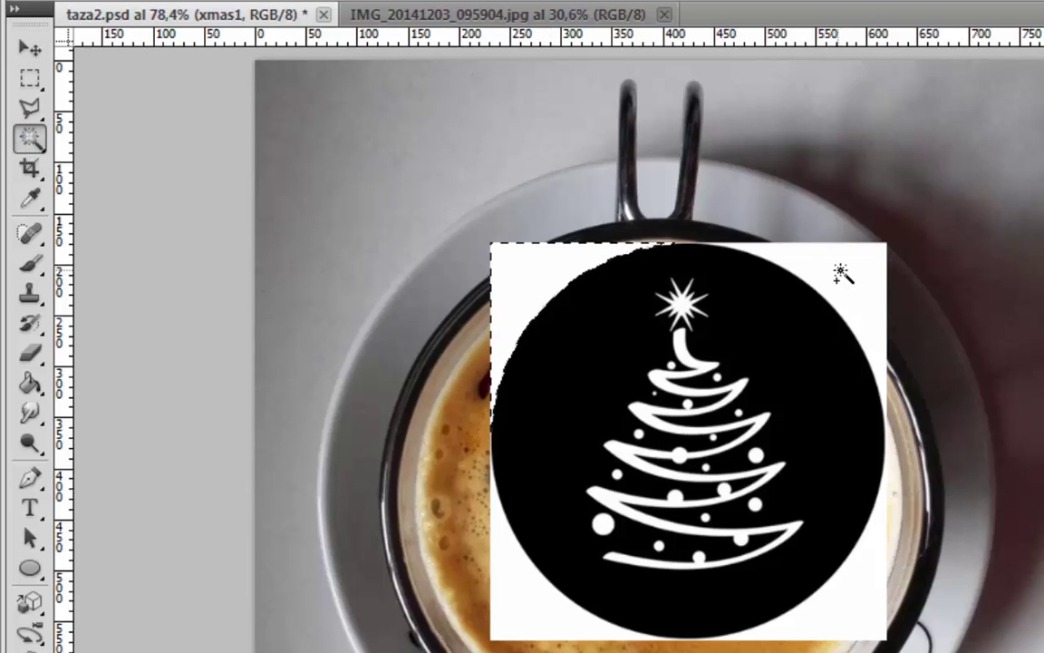
shift+click(842, 273)
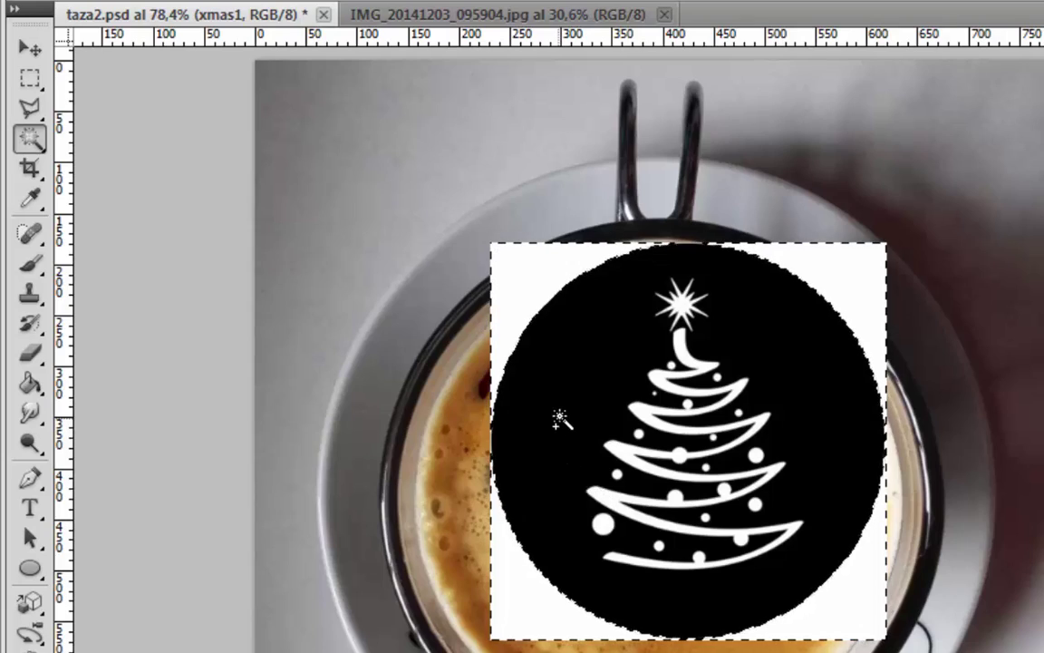
key(ctrl+f)
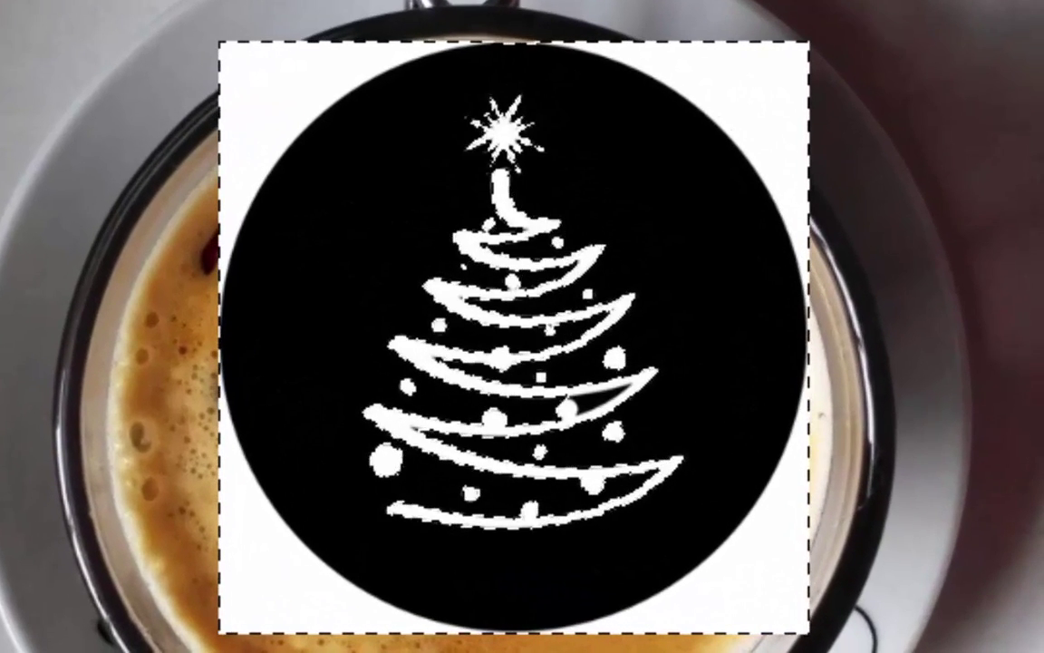
click(322, 302)
key(Delete)
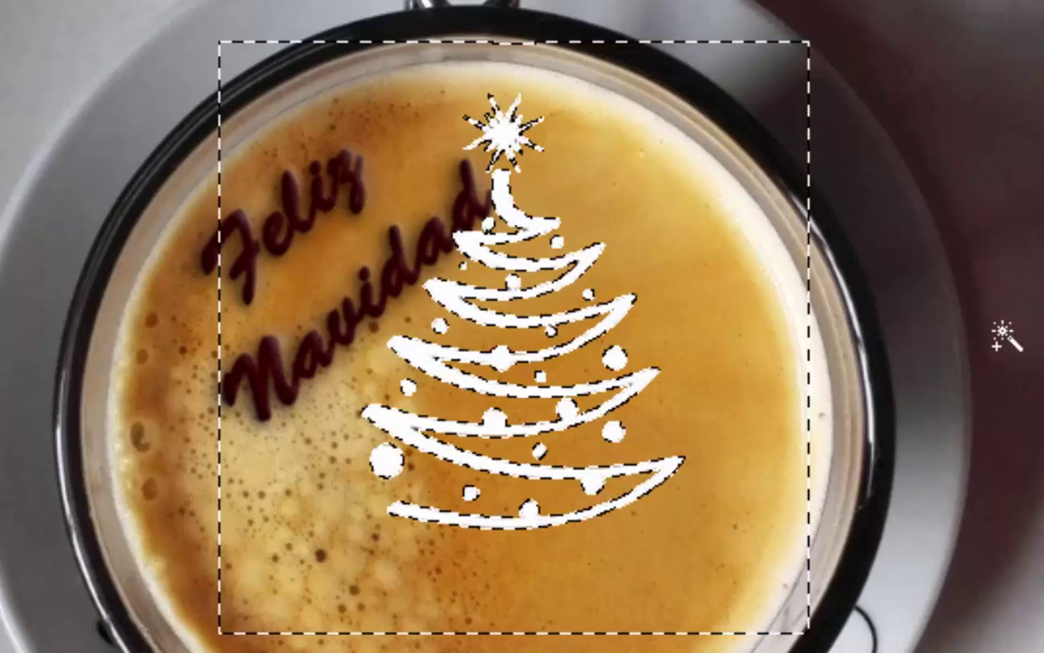
key(ctrl+d)
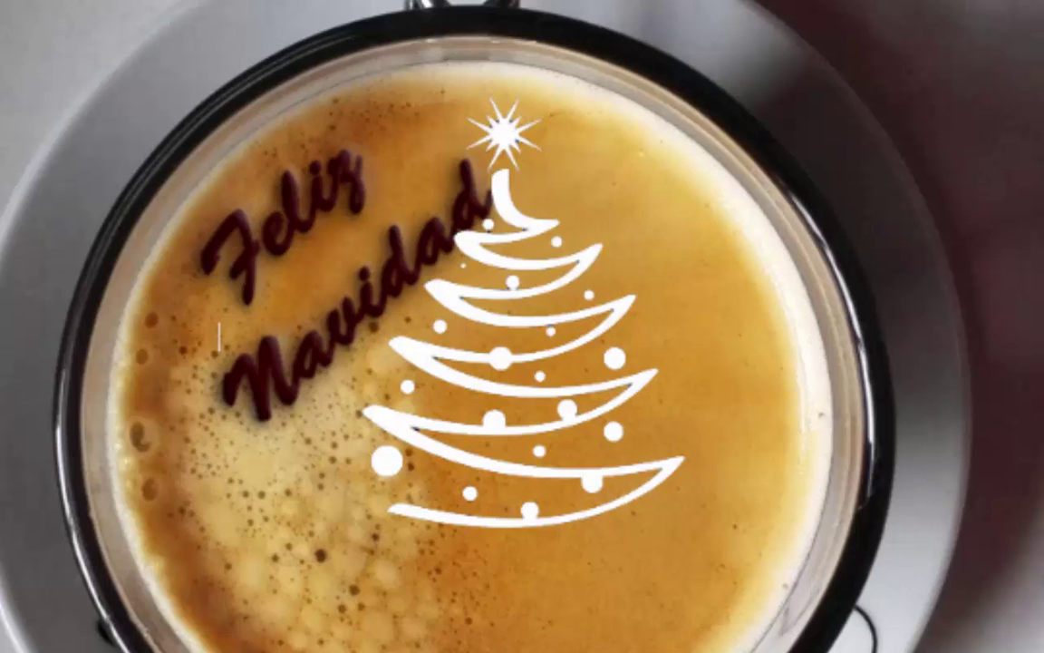
Fill the xmas1 tree with the dark brown foreground colour and position it beside Feliz Navidad
mouse_move(533, 433)
mouse_down()
mouse_move(534, 535)
mouse_move(574, 472)
mouse_up()
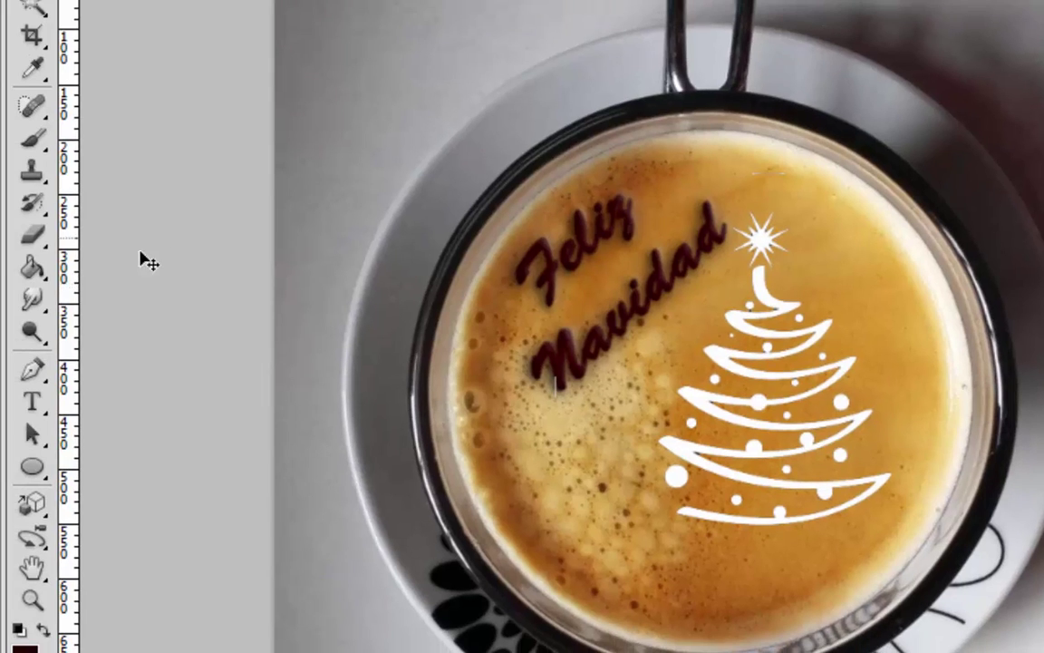
click(32, 236)
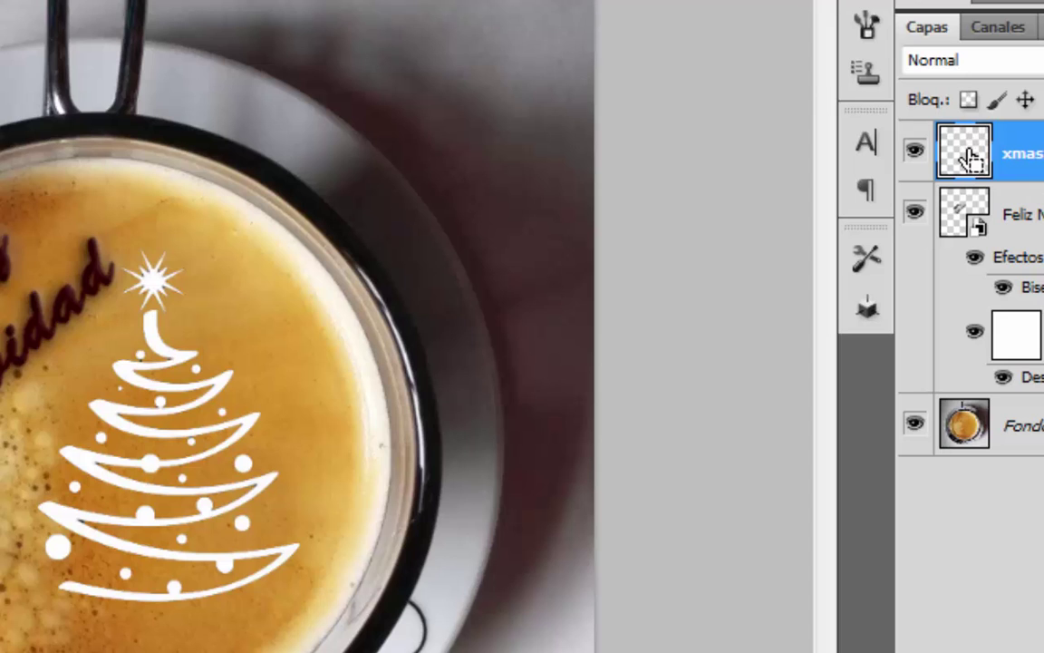
ctrl+click(970, 159)
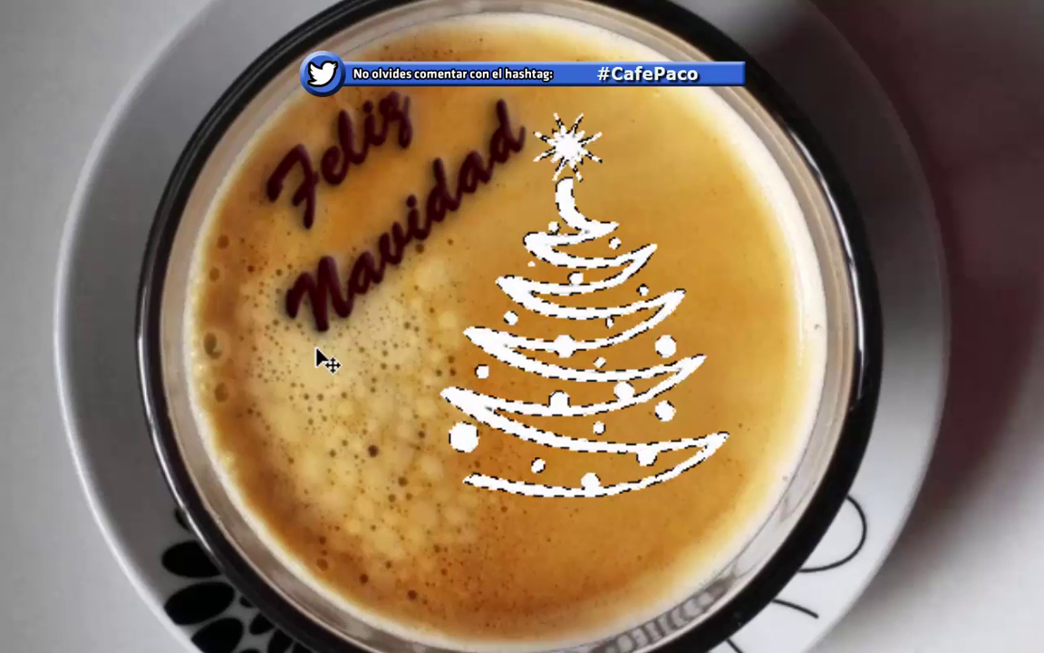
key(alt+BackSpace)
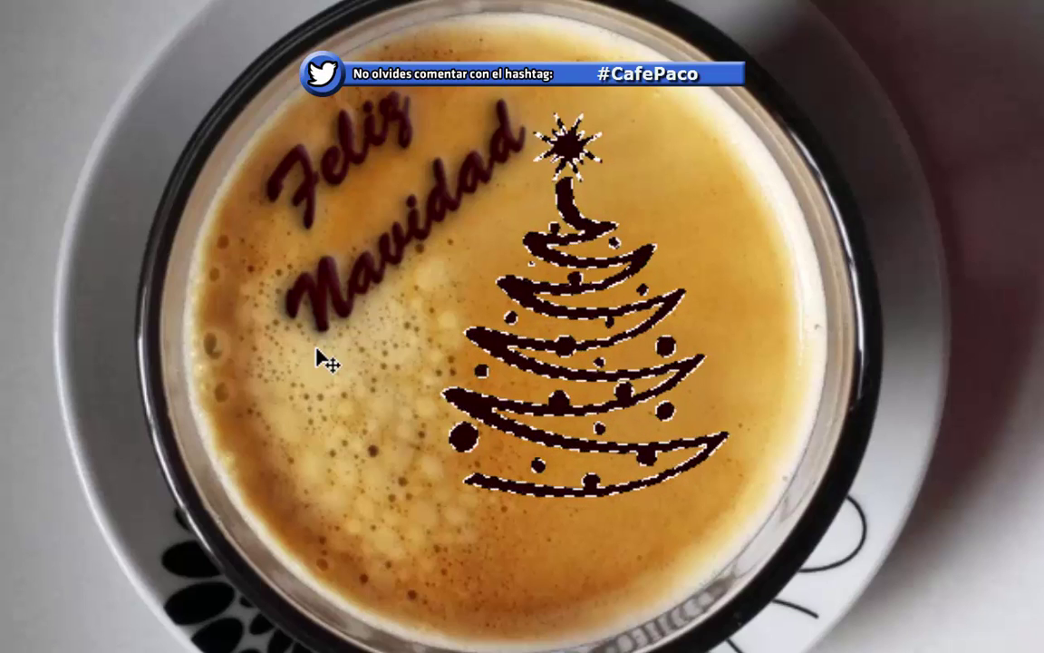
key(ctrl+d)
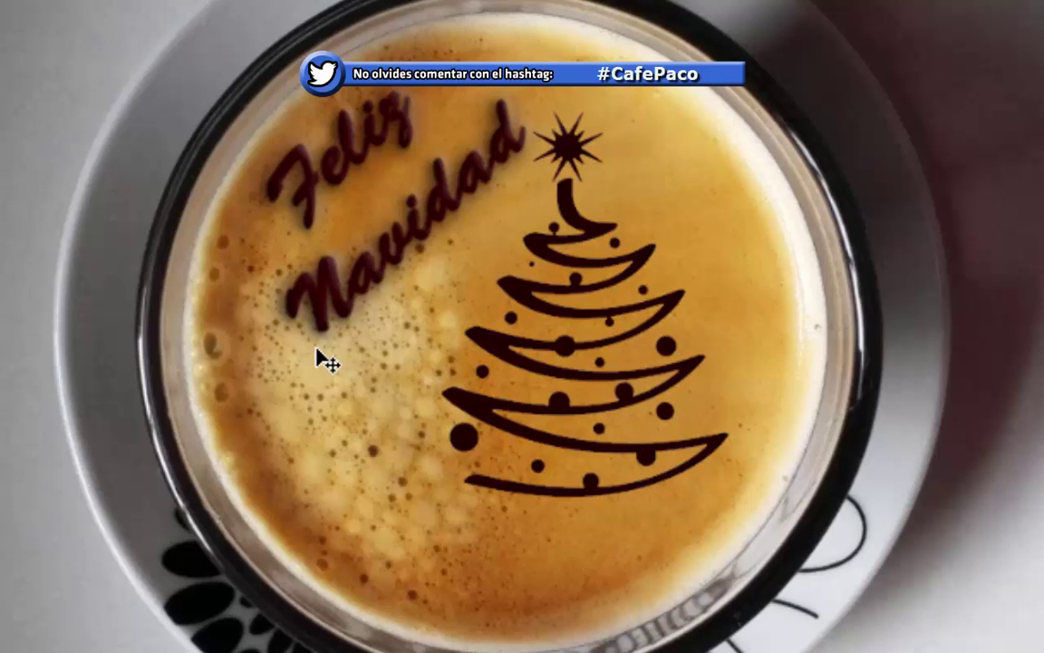
mouse_move(635, 335)
mouse_down()
mouse_move(567, 385)
mouse_move(584, 344)
mouse_move(625, 328)
mouse_move(635, 343)
mouse_move(645, 332)
mouse_up()
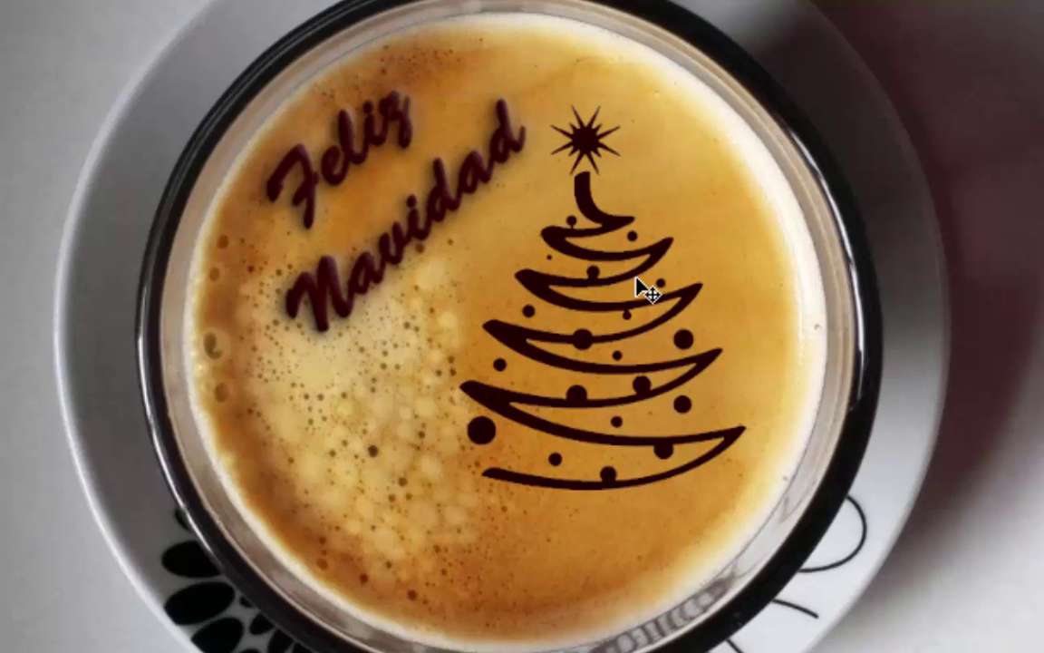
Free-transform the brown tree to about 118.65% scale, roughly 26° clockwise, shifted slightly right
key(ctrl+t)
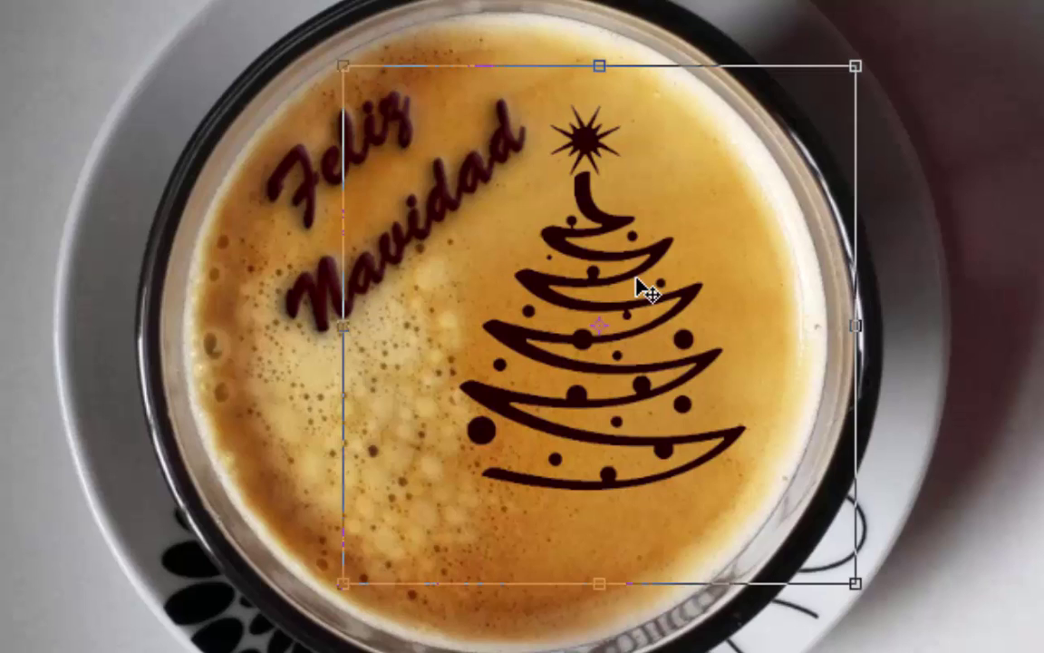
mouse_move(920, 13)
mouse_down()
mouse_move(984, 97)
mouse_move(1023, 187)
mouse_up()
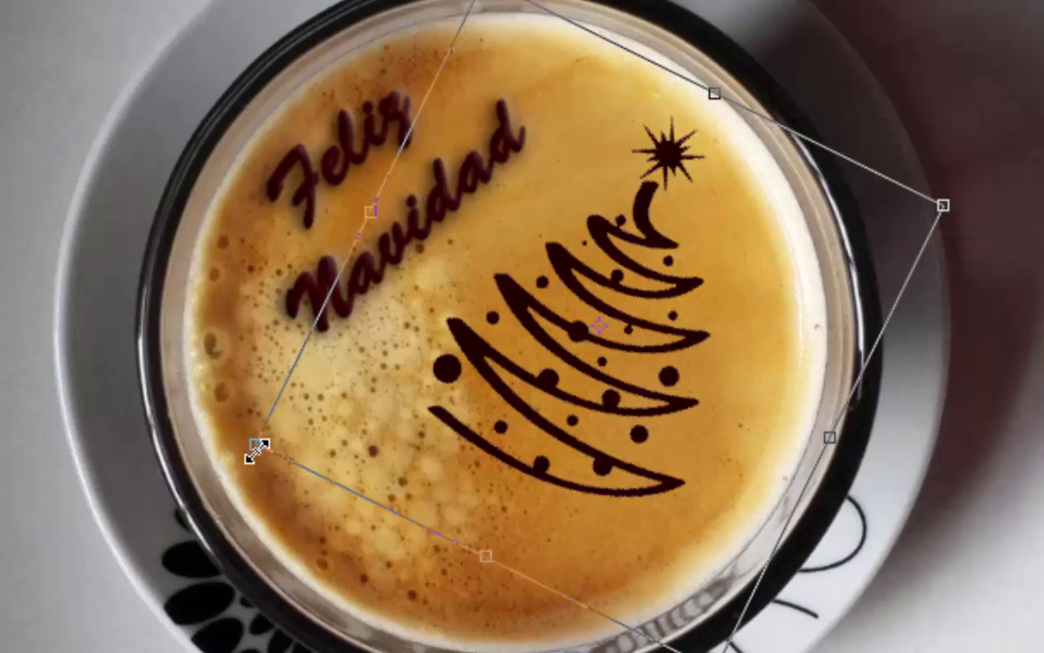
mouse_move(257, 448)
mouse_down()
mouse_move(141, 472)
mouse_move(126, 487)
mouse_up()
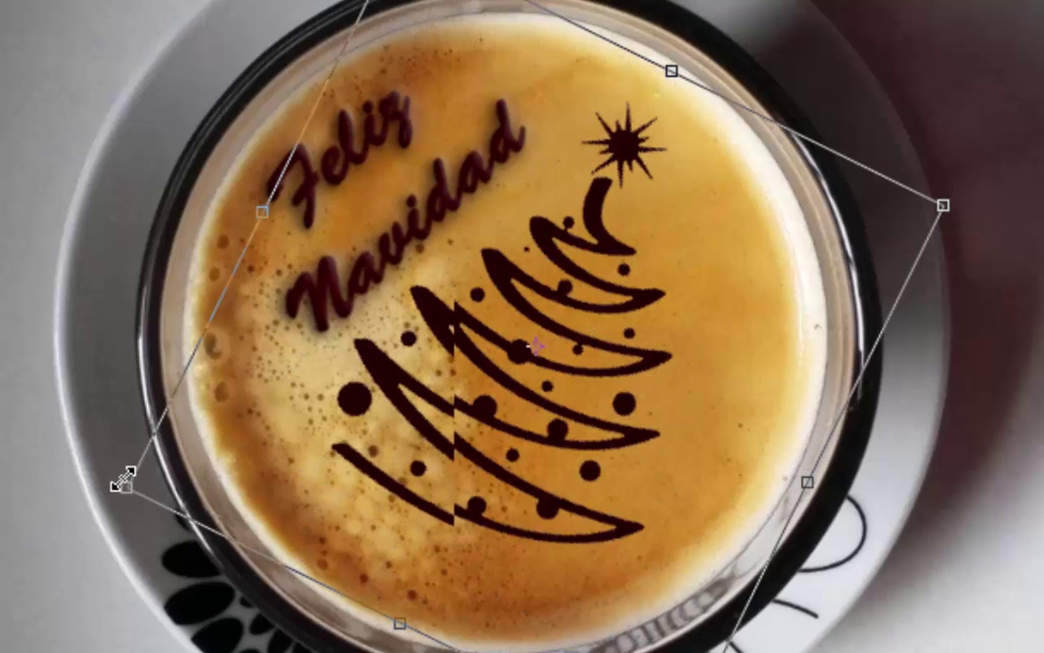
drag(529, 422, 545, 426)
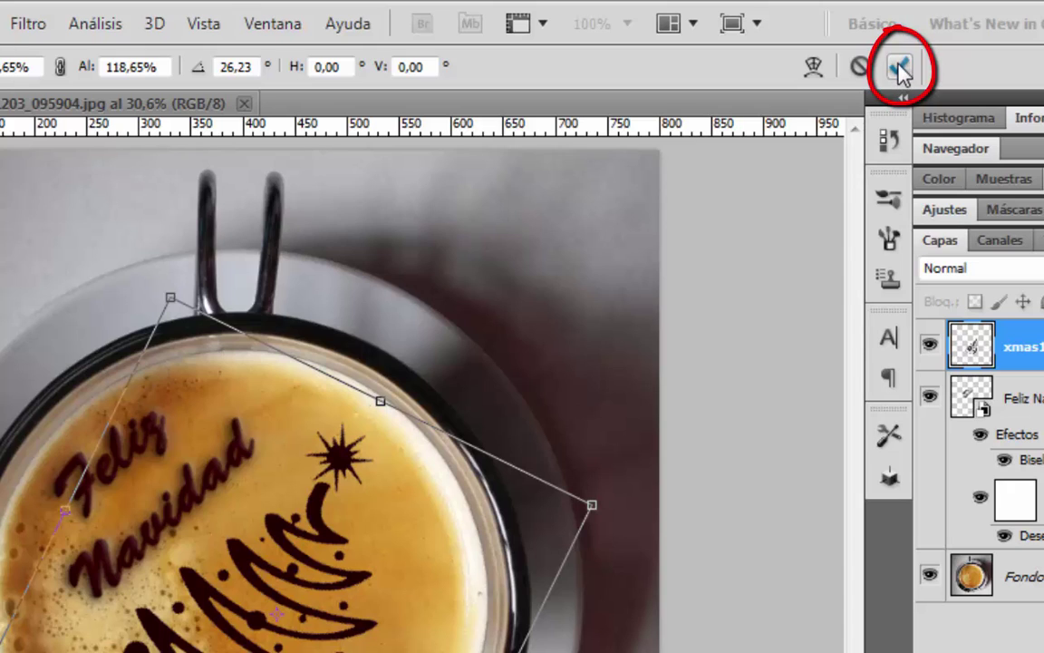
click(900, 69)
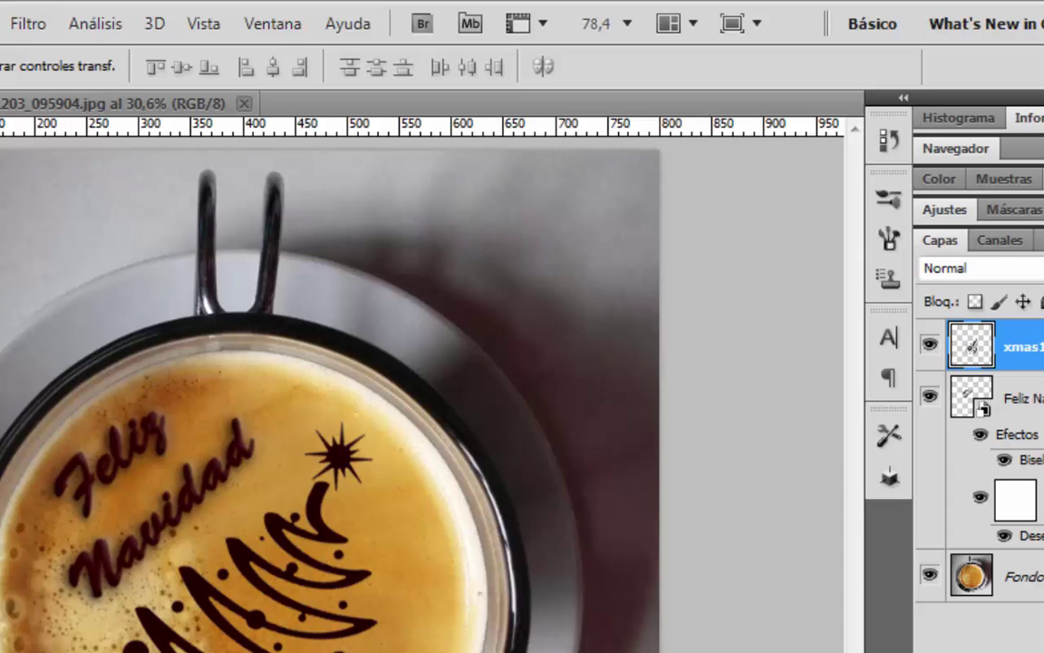
Open the Gaussian blur filter on the tree and cancel it without applying
click(36, 25)
mouse_move(72, 291)
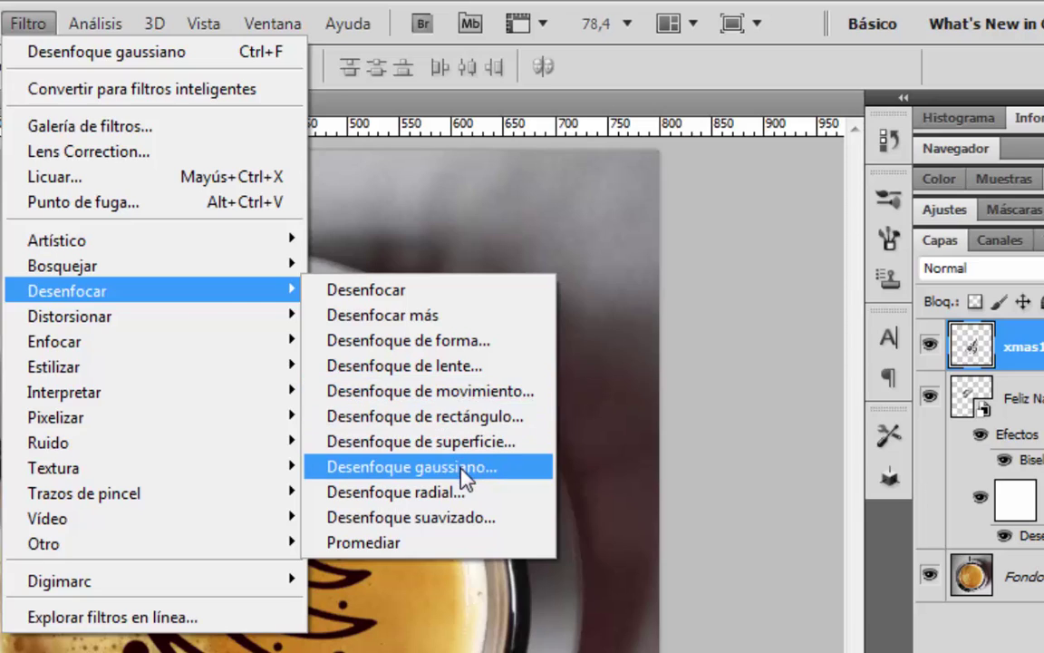
click(464, 467)
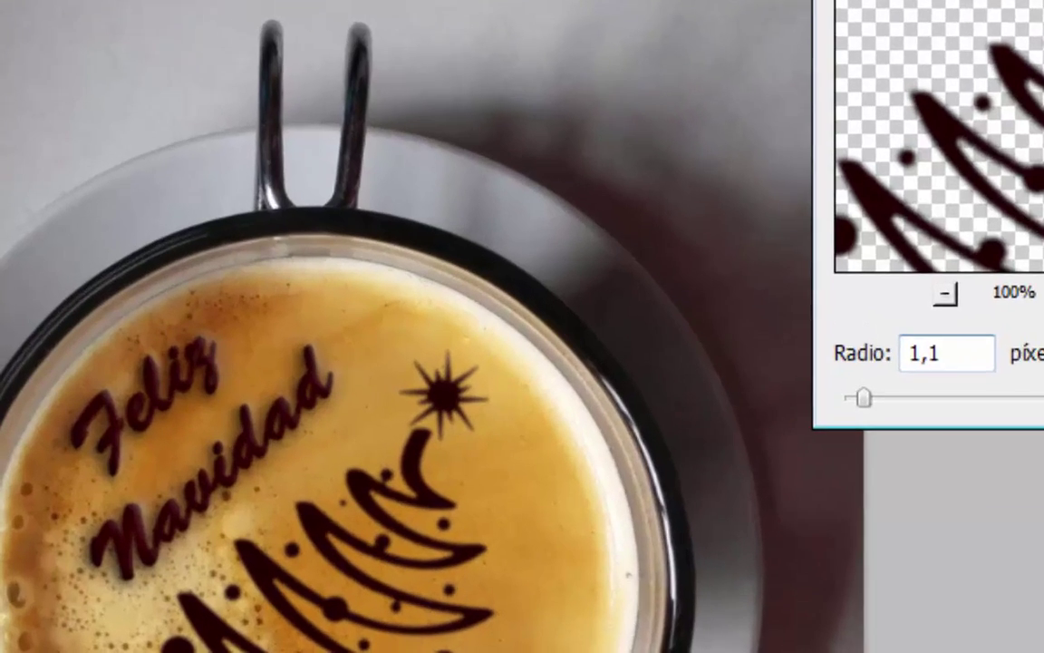
click(999, 103)
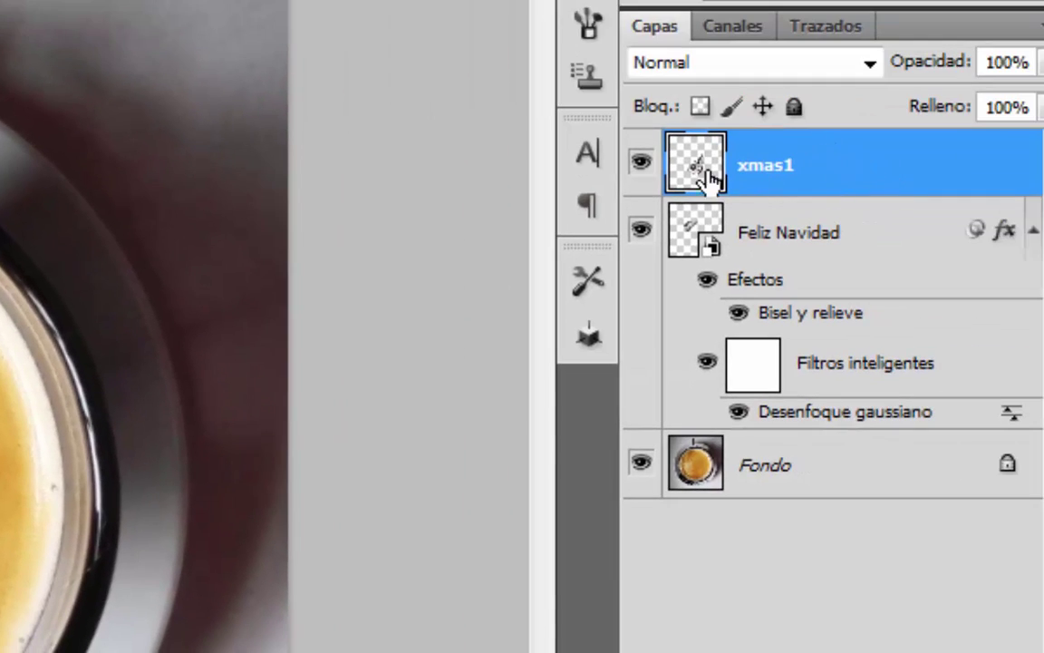
Convert xmas1 to a smart object and apply a 7.4-pixel Desenfoque gaussiano smart filter
right_click(884, 177)
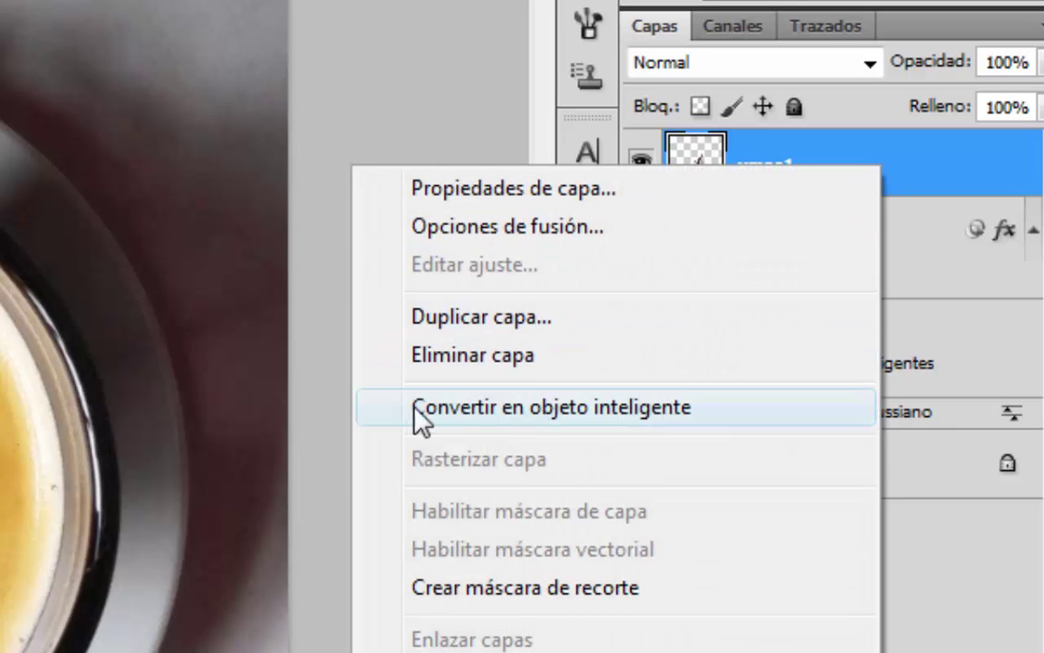
click(591, 413)
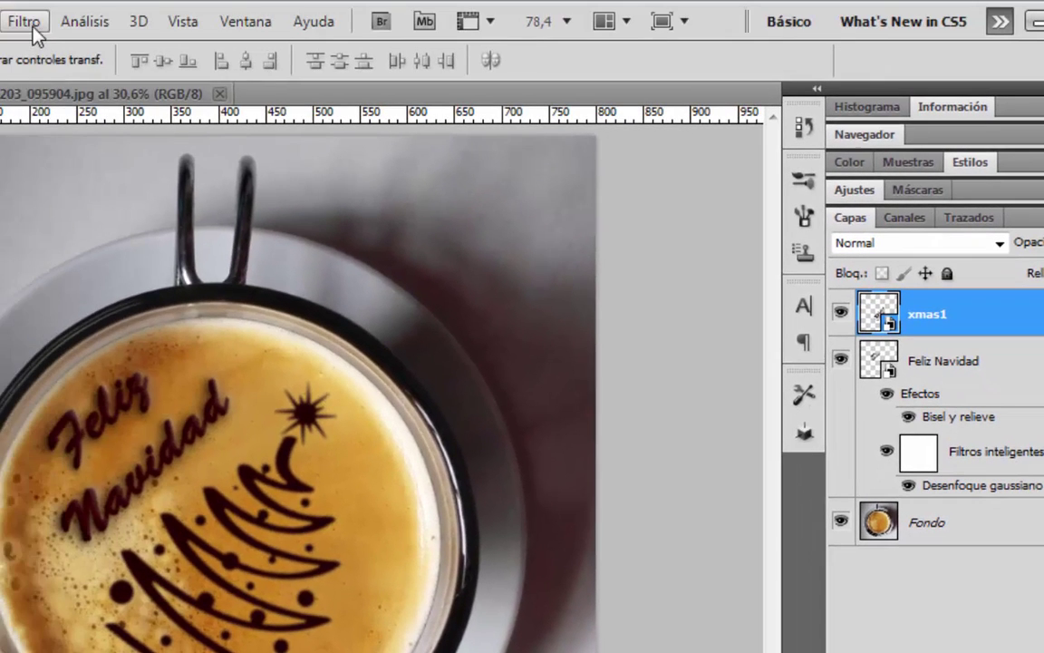
click(30, 25)
mouse_move(136, 263)
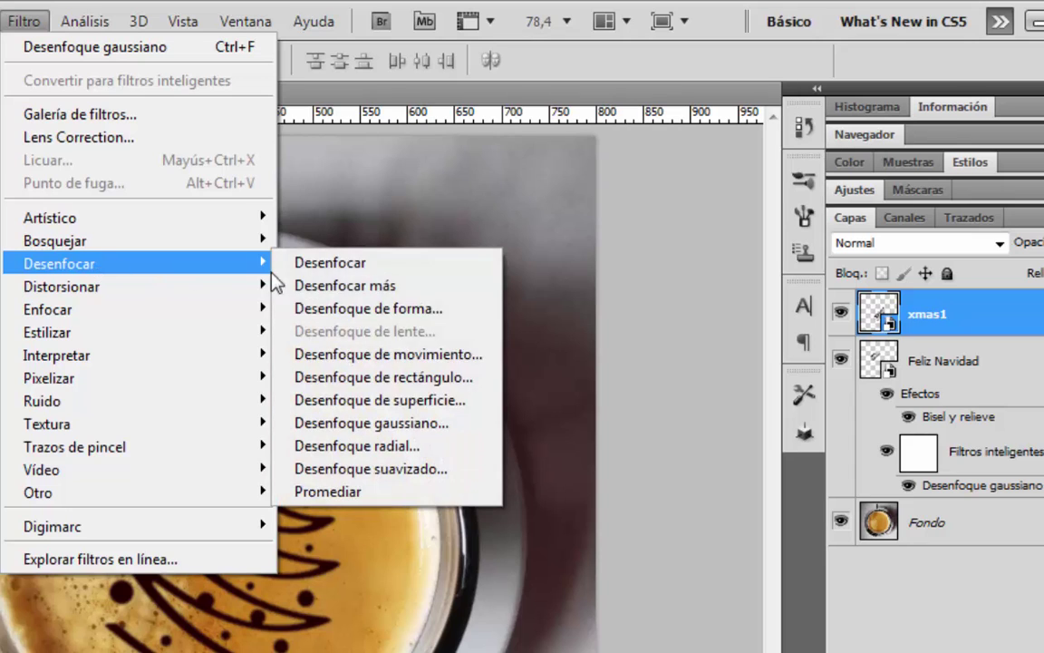
click(415, 423)
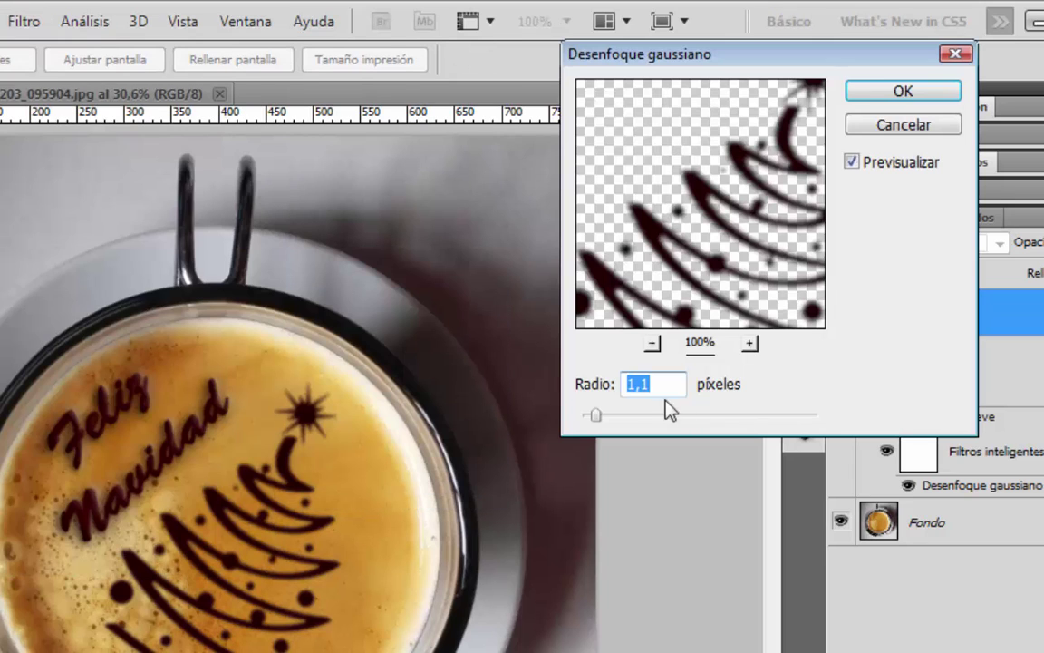
drag(605, 418, 664, 427)
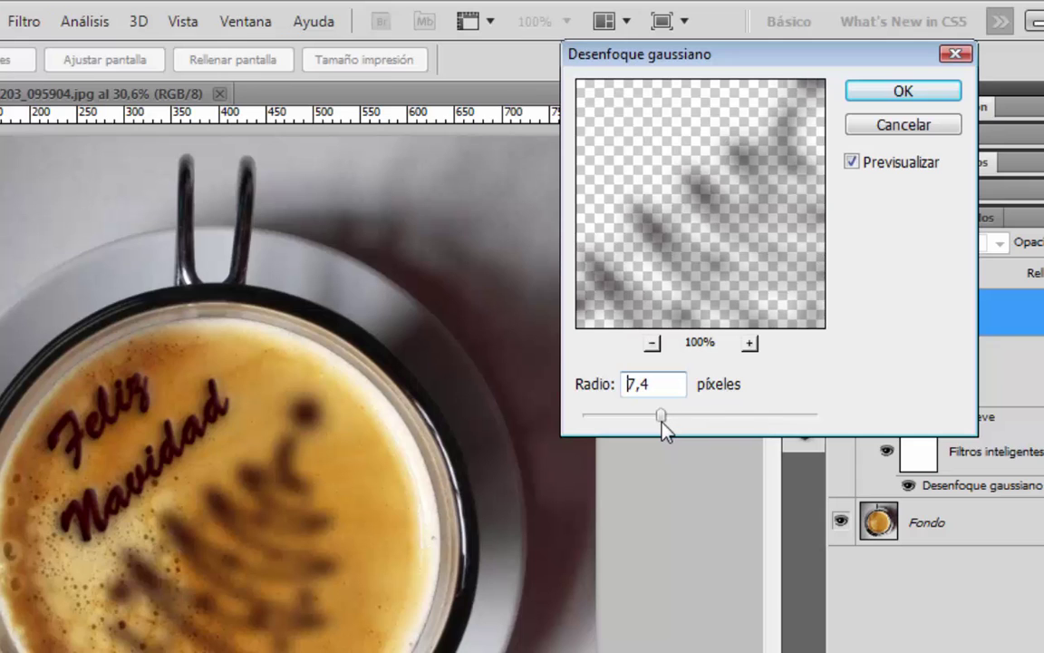
click(928, 94)
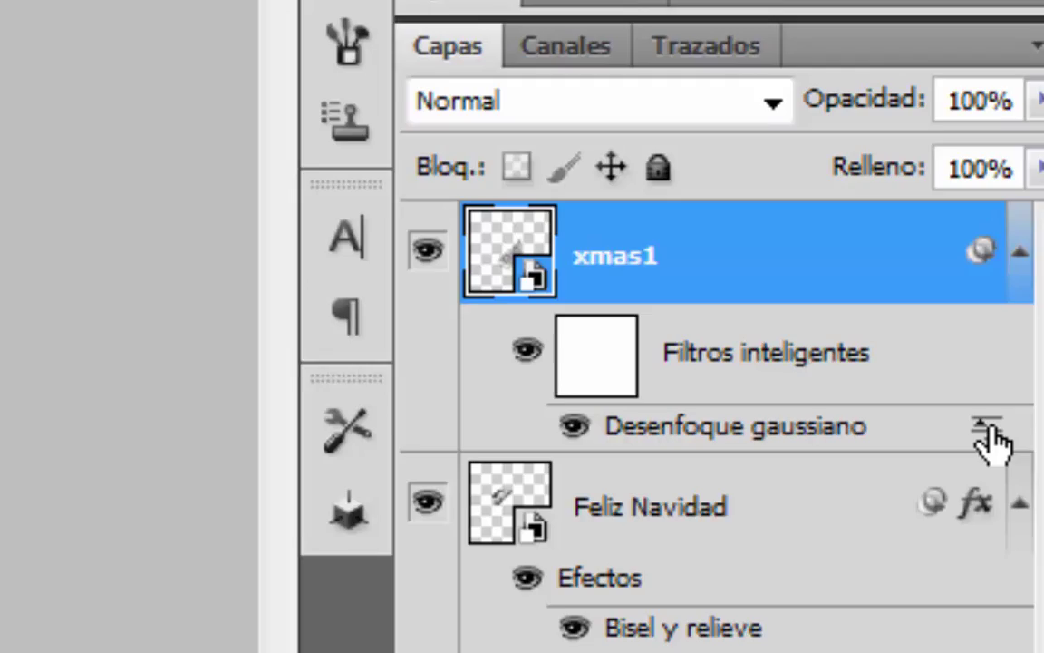
Set the tree's Desenfoque gaussiano smart filter blending mode to Trama
double_click(985, 428)
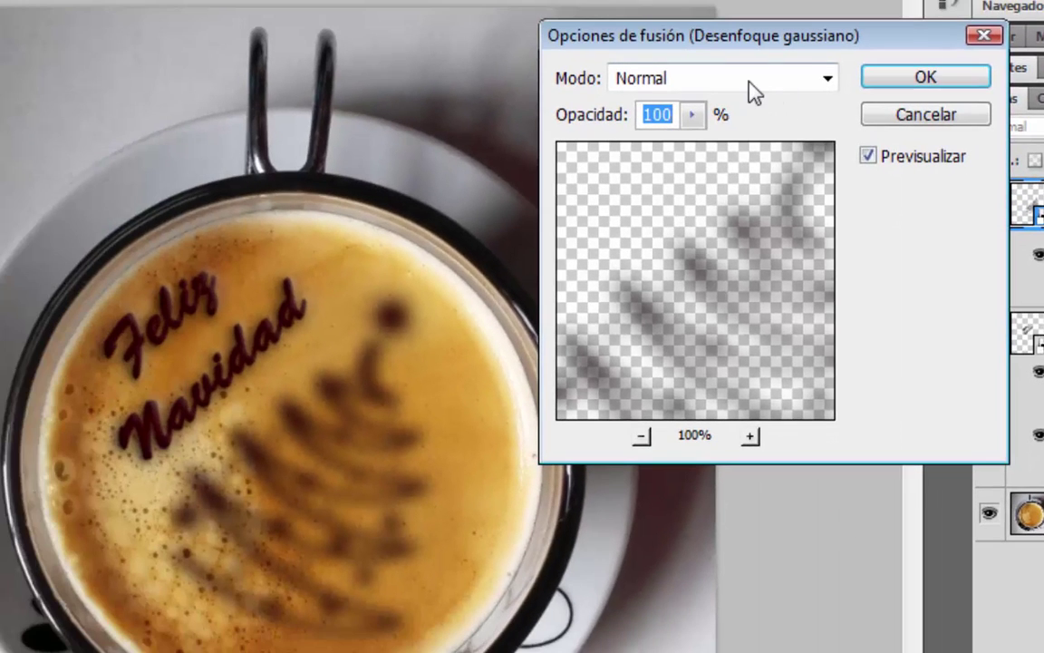
click(750, 82)
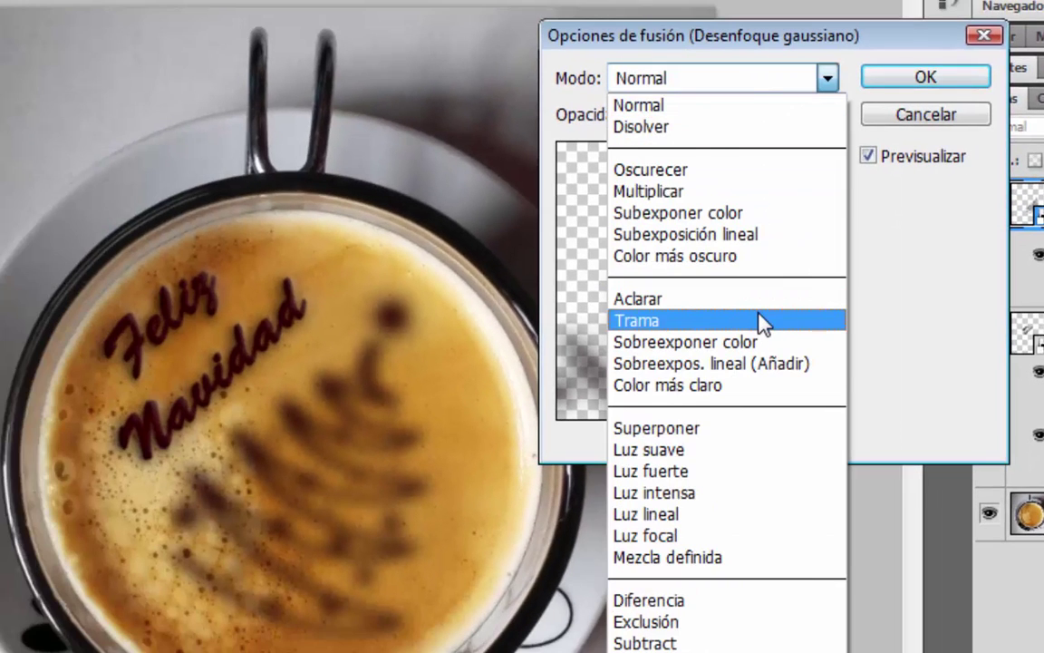
click(764, 322)
click(936, 82)
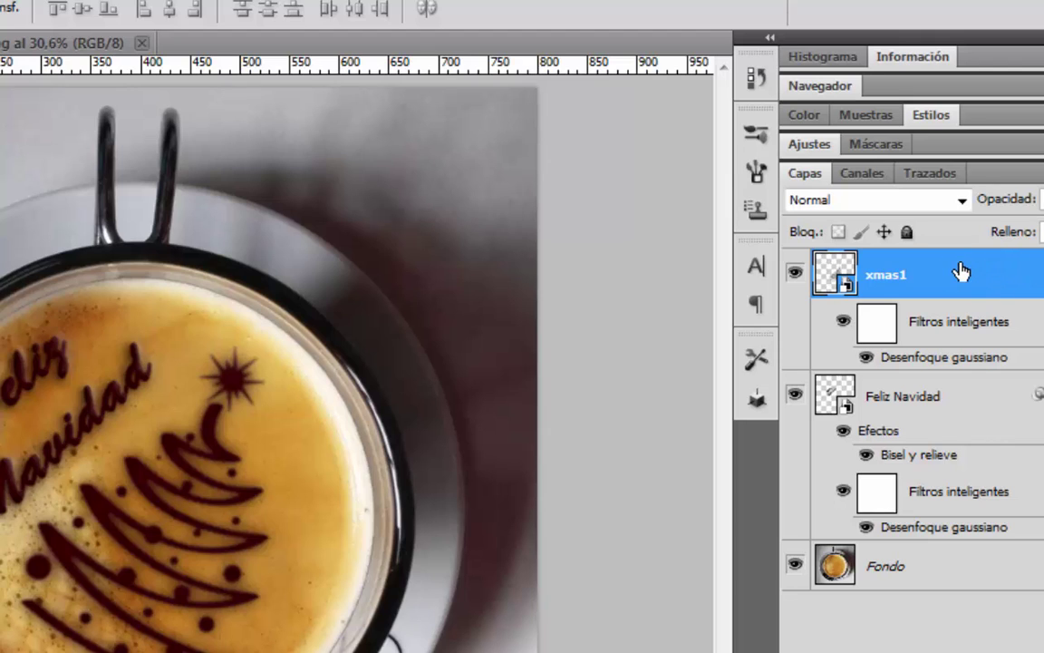
Add a downward Relieve bevel to xmas1 with its own -129° light angle and altitude 21
double_click(984, 281)
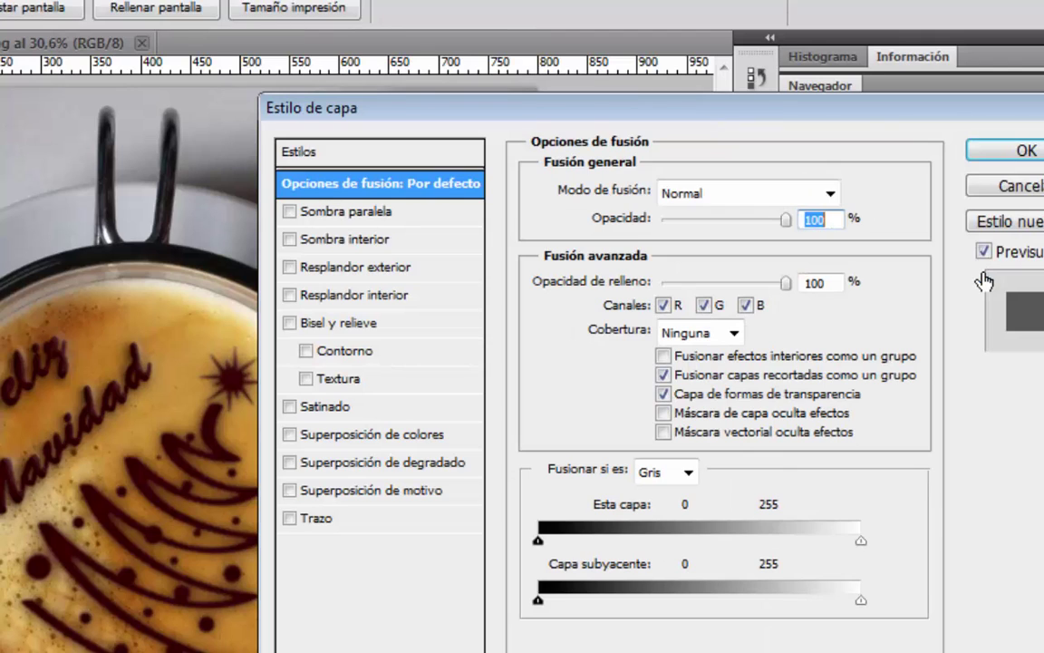
click(343, 322)
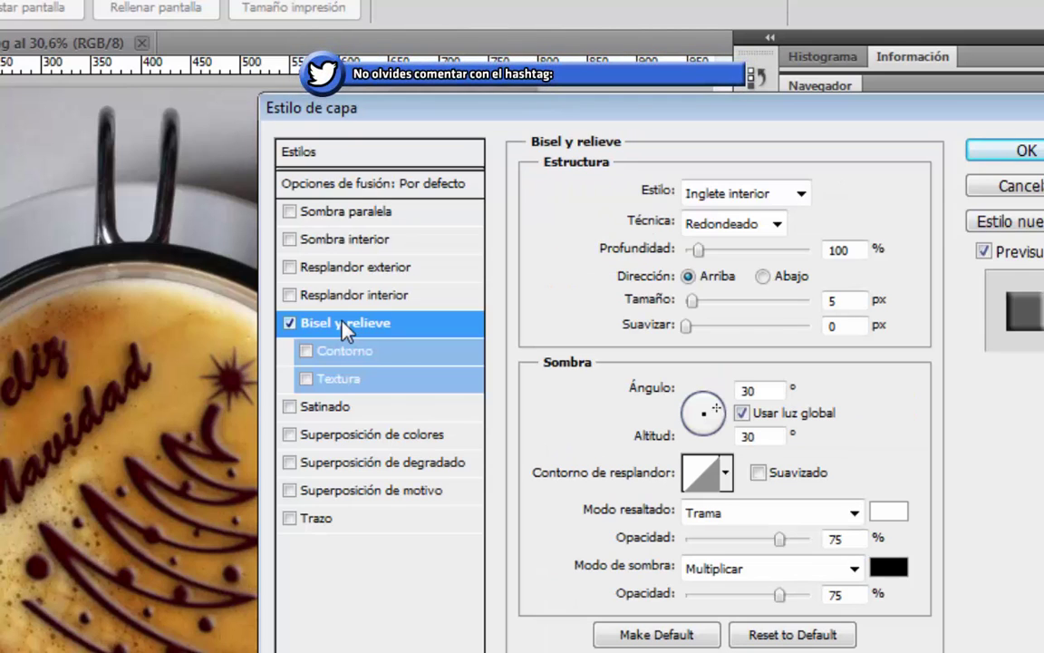
click(741, 412)
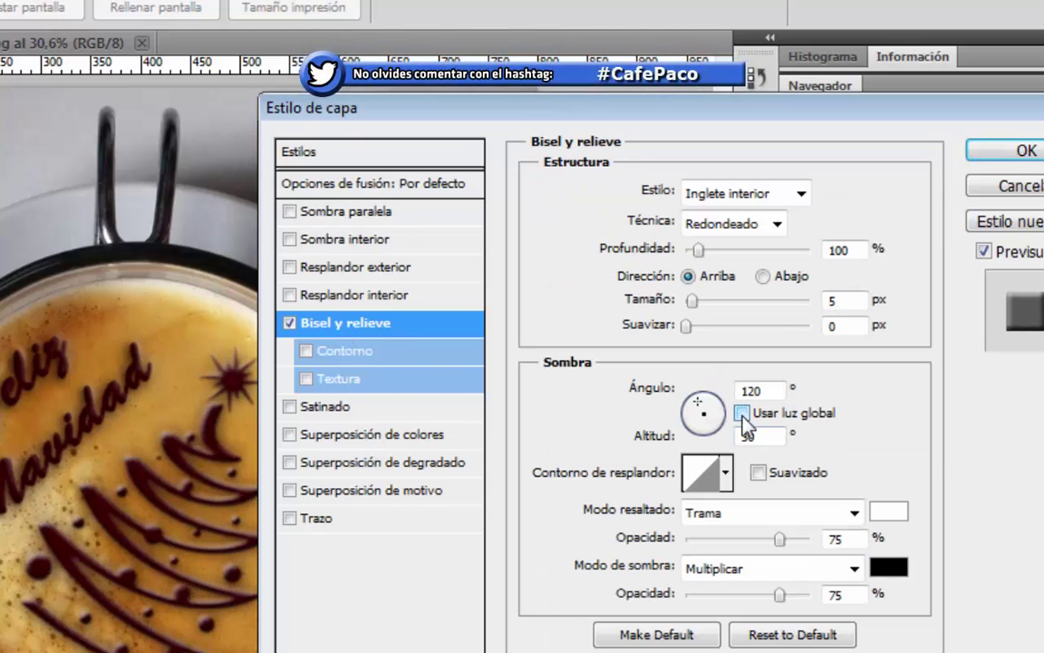
drag(698, 402, 701, 415)
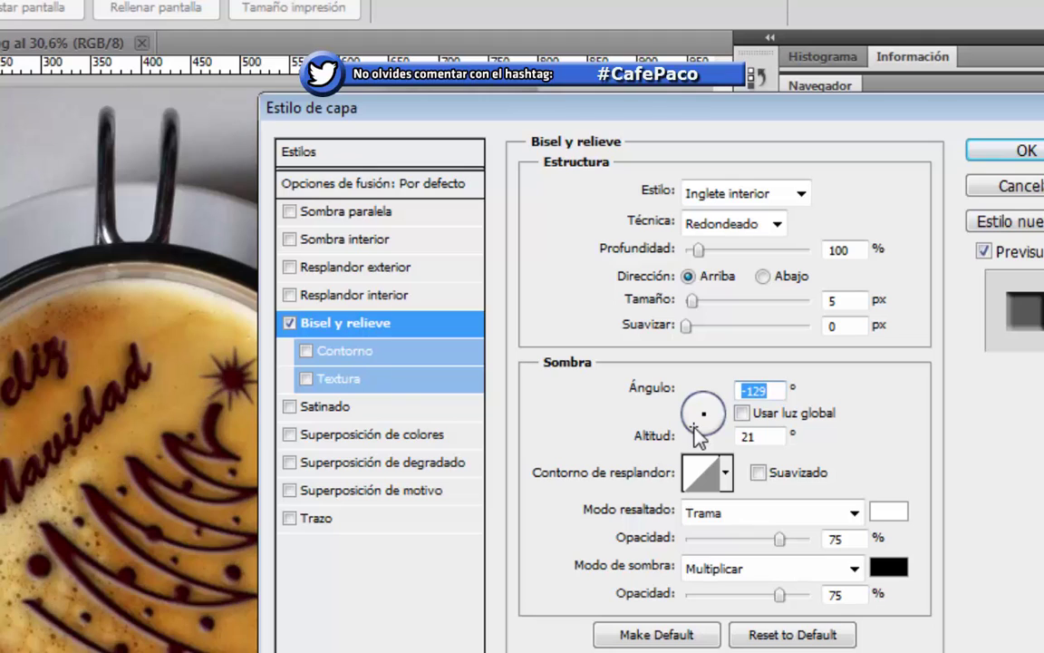
click(712, 194)
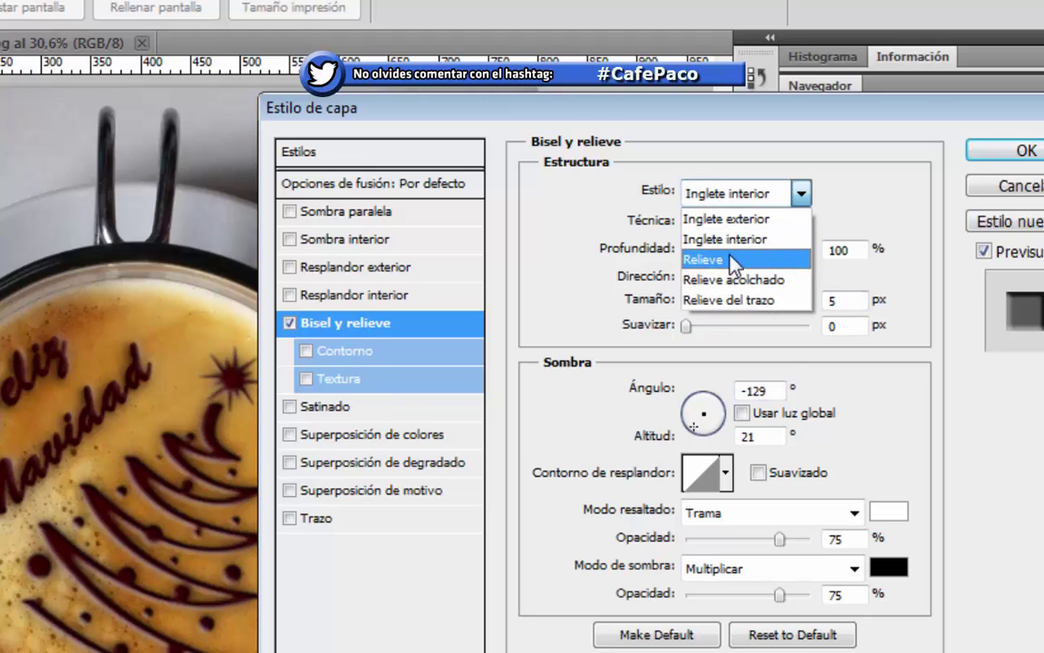
click(762, 261)
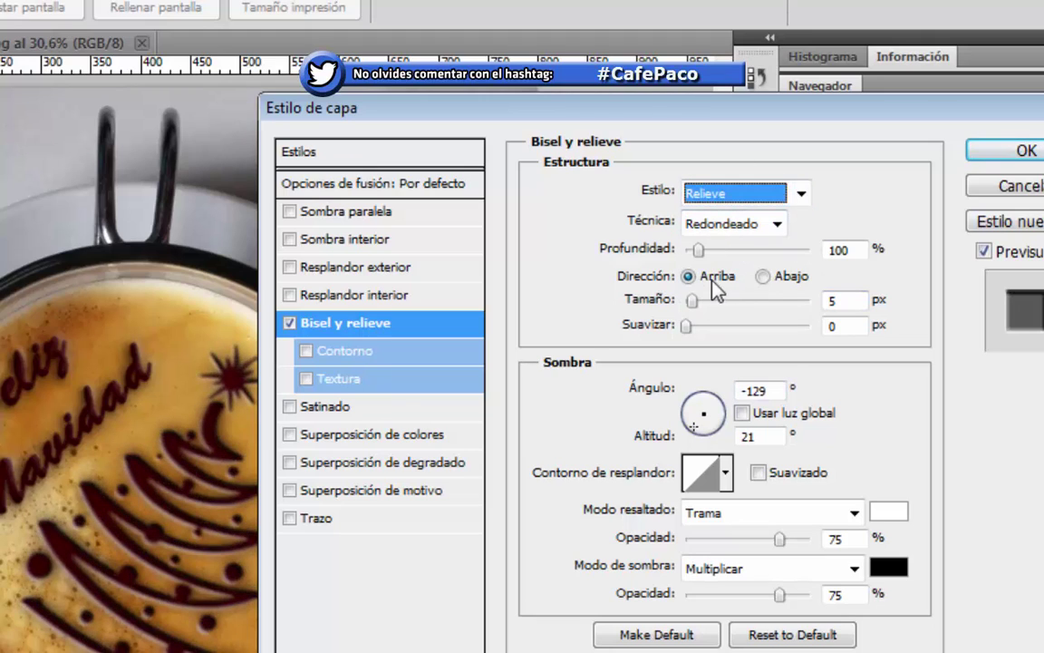
click(764, 277)
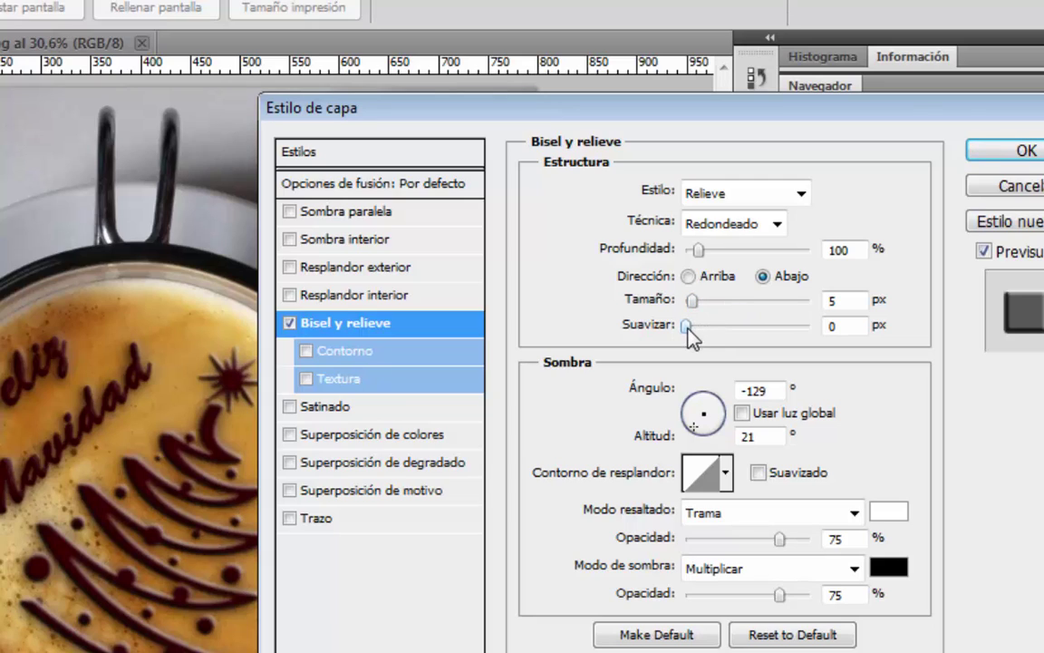
Set the bevel's soften to 3 px and size to 3 px, and apply the style
mouse_move(687, 326)
mouse_down()
mouse_move(749, 328)
mouse_move(711, 339)
mouse_up()
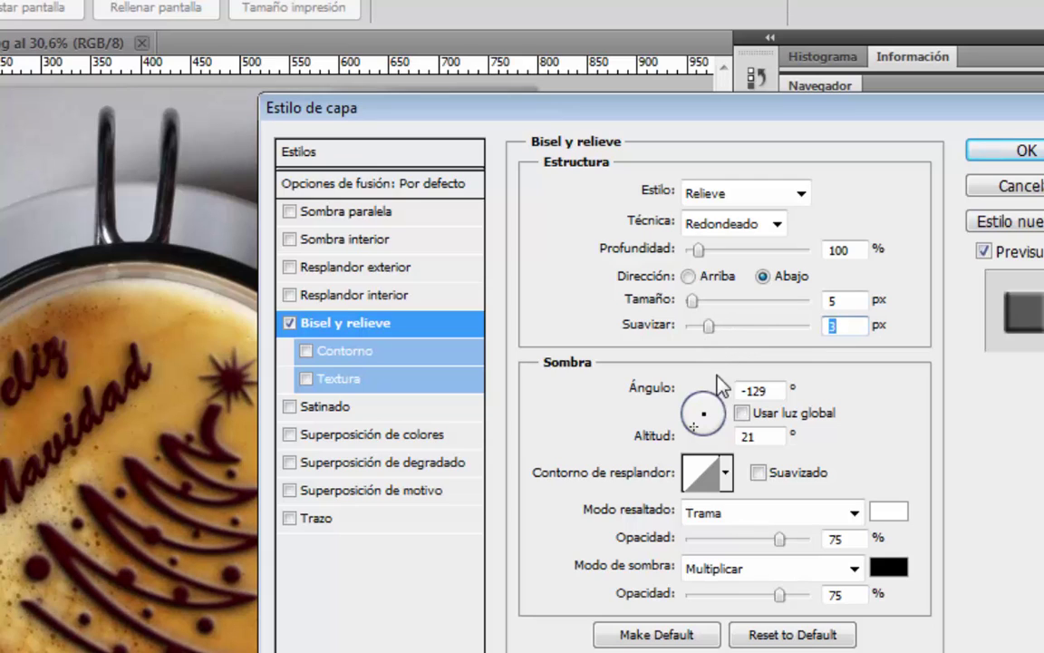
drag(693, 304, 695, 308)
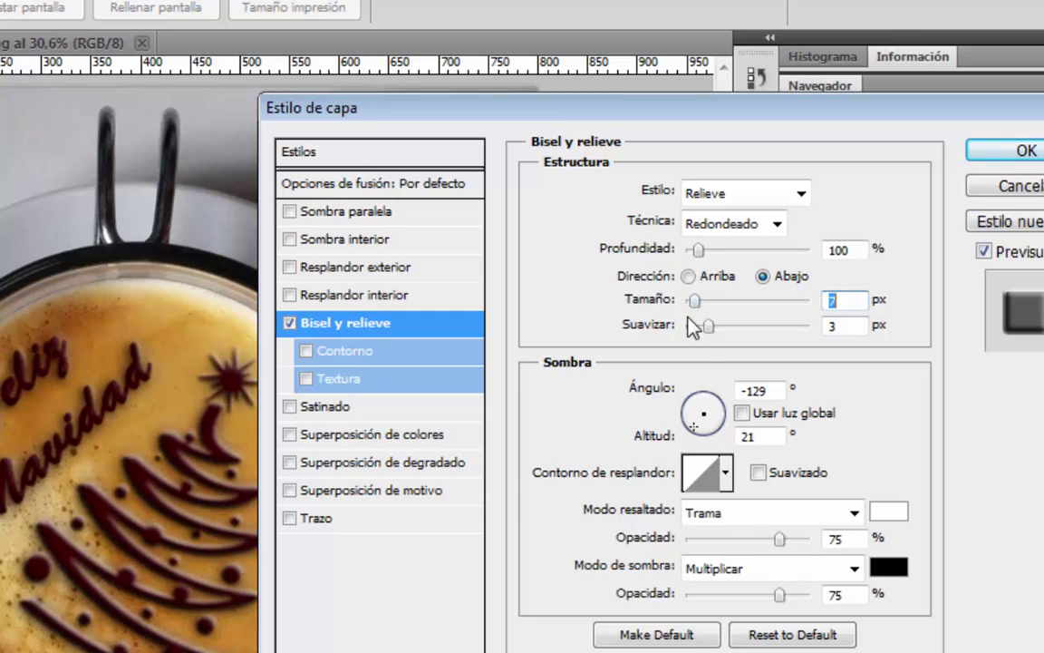
drag(694, 300, 691, 305)
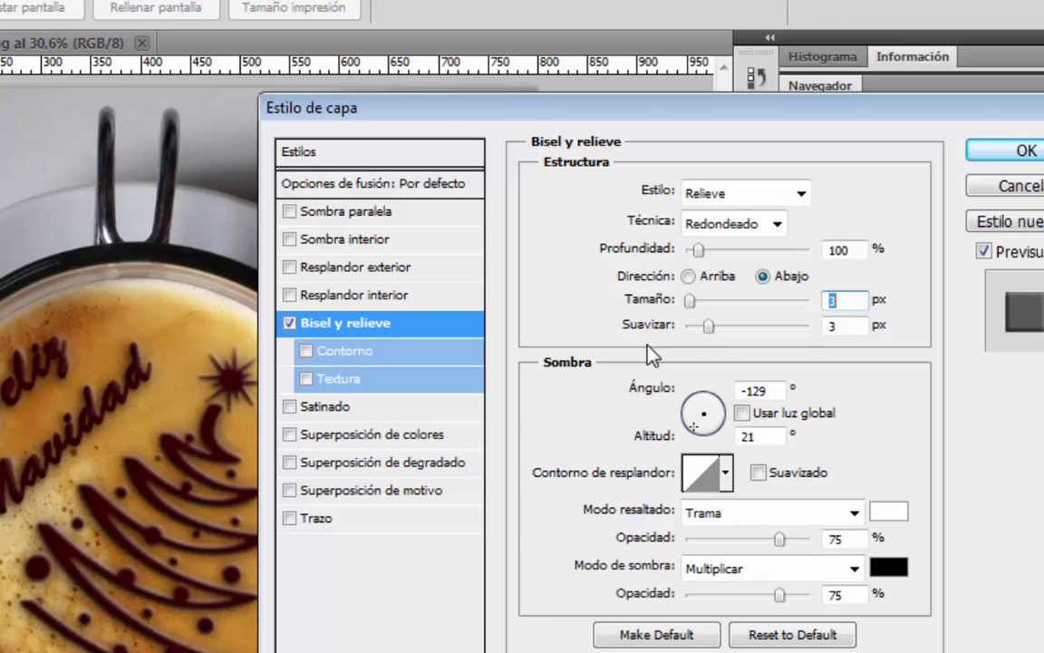
click(1027, 151)
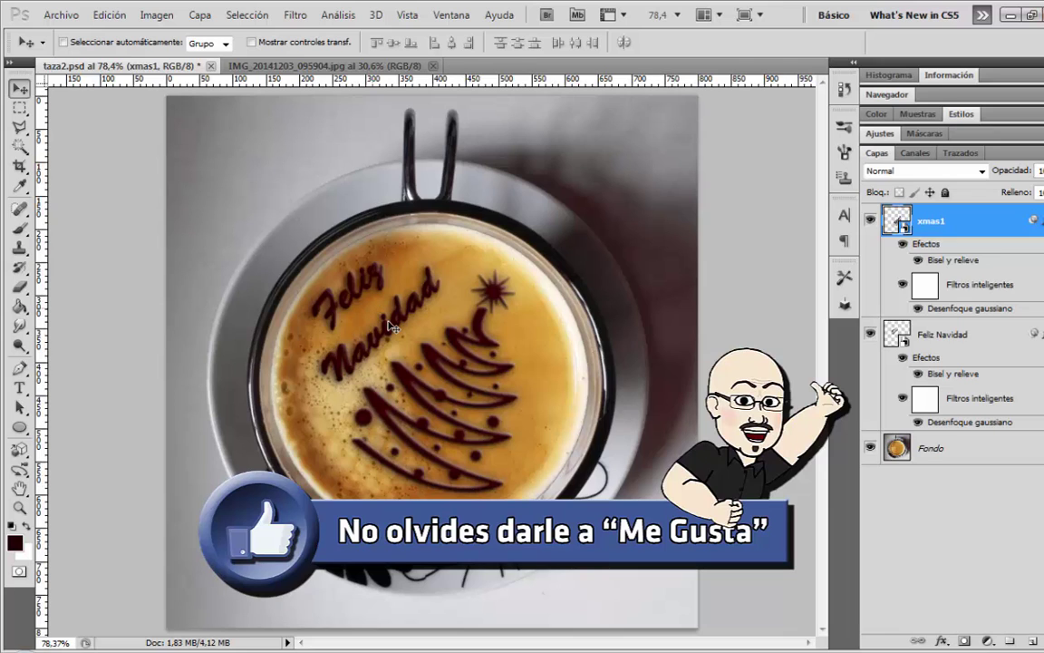
Hide the Feliz Navidad and xmas1 layers and place campanilla.jpg into the document
click(871, 333)
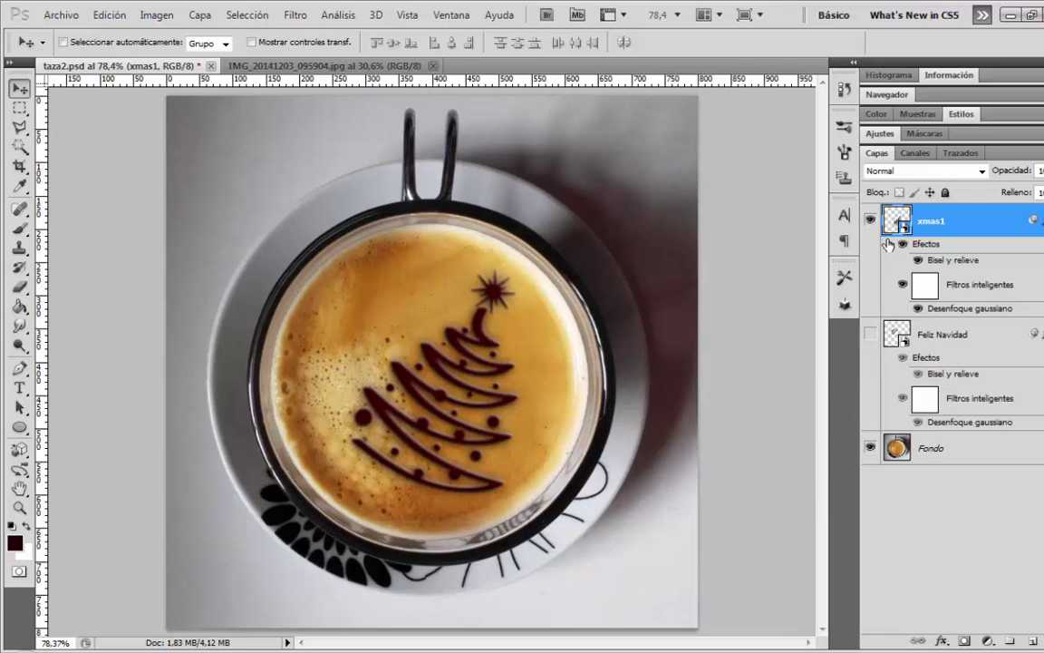
click(872, 222)
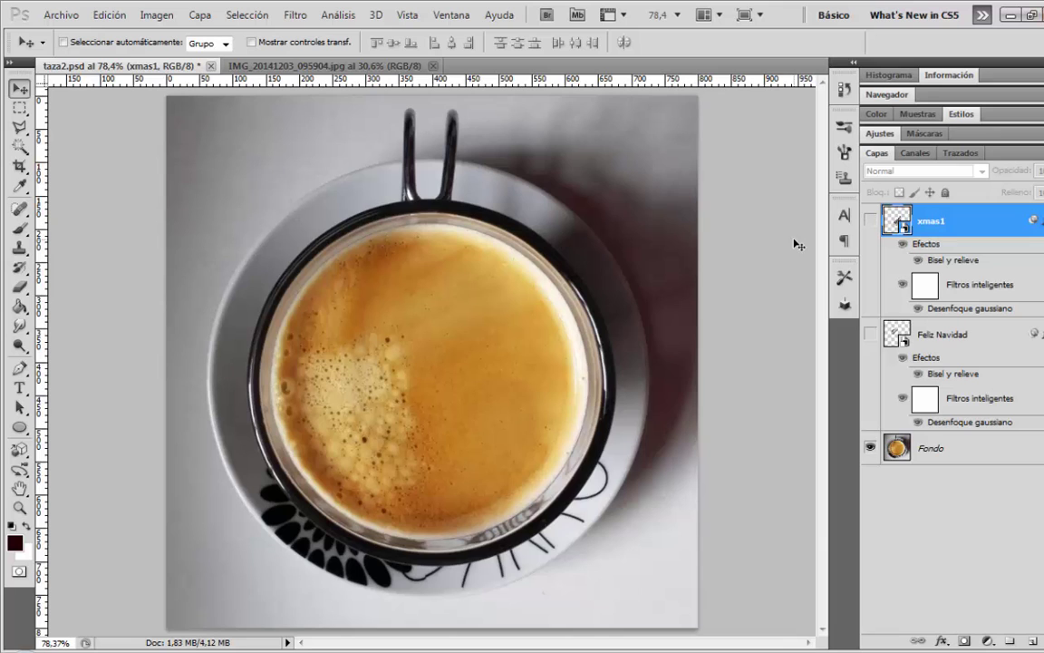
click(52, 15)
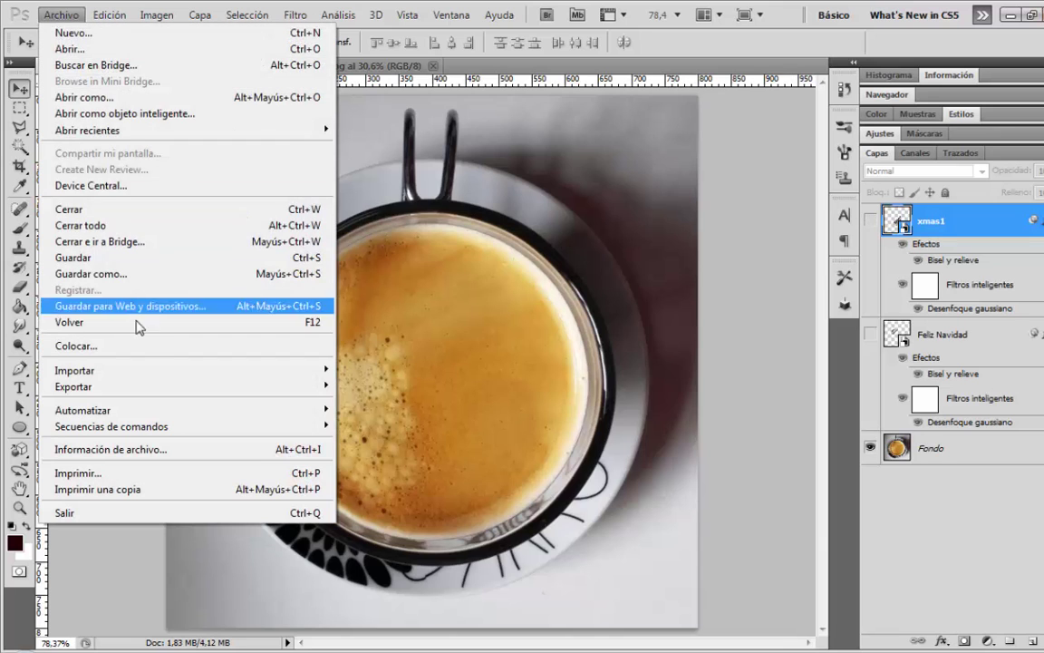
click(159, 344)
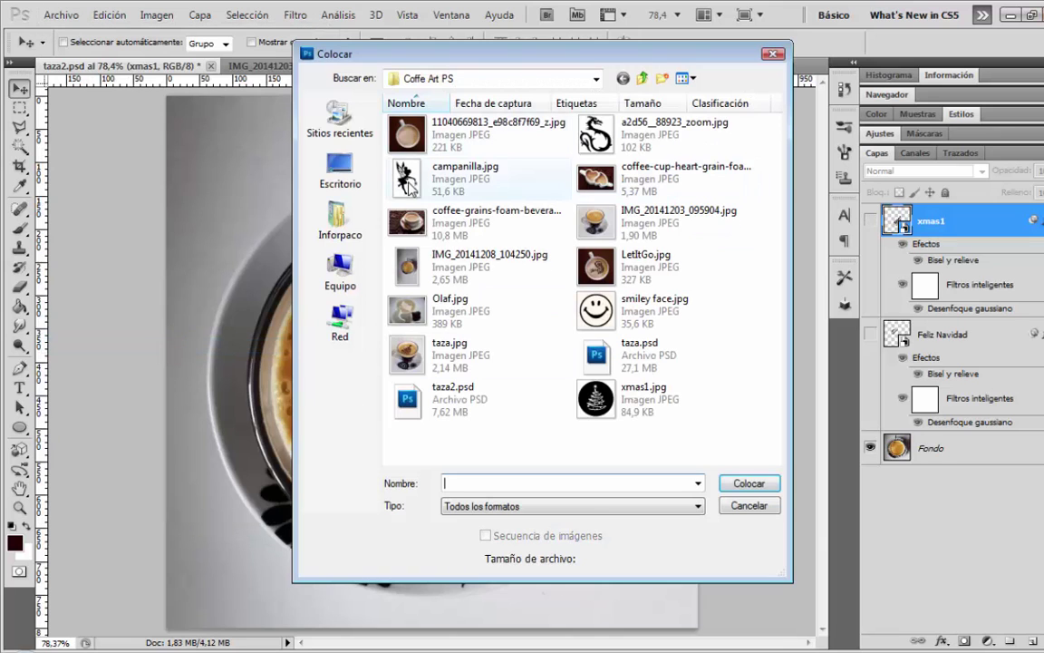
double_click(489, 177)
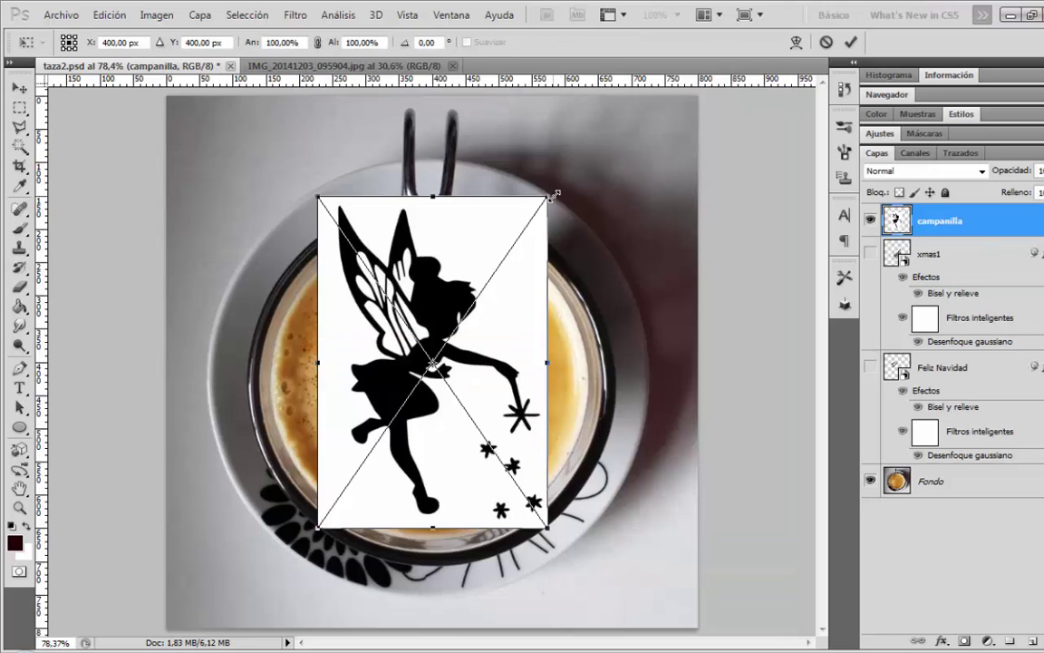
Scale the fairy image to about 72% over the coffee's centre and commit
drag(538, 210, 480, 284)
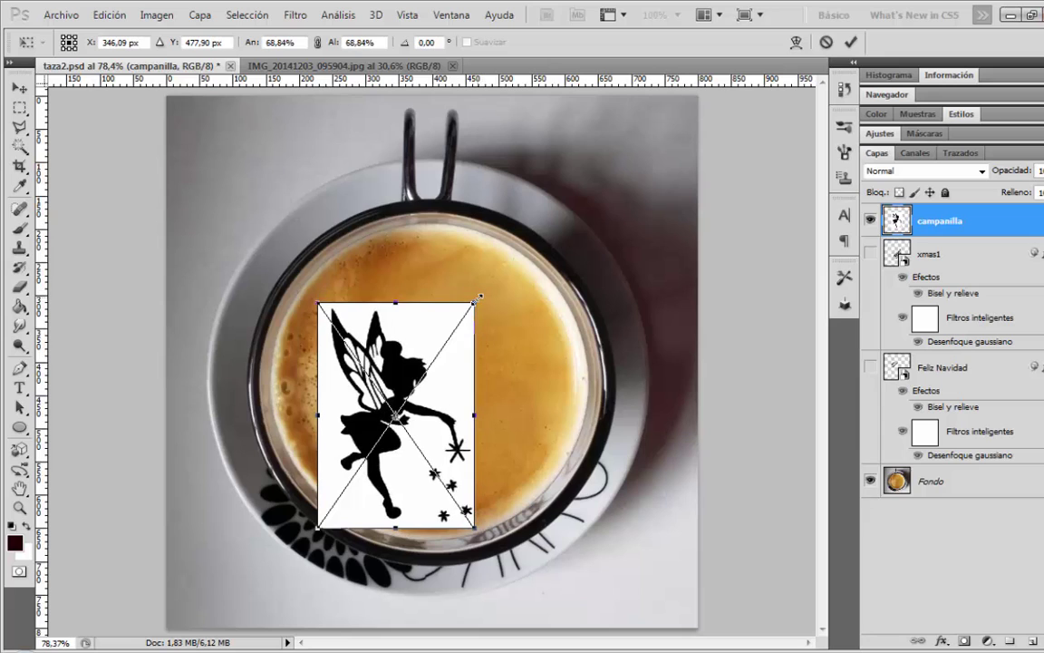
drag(447, 317, 467, 278)
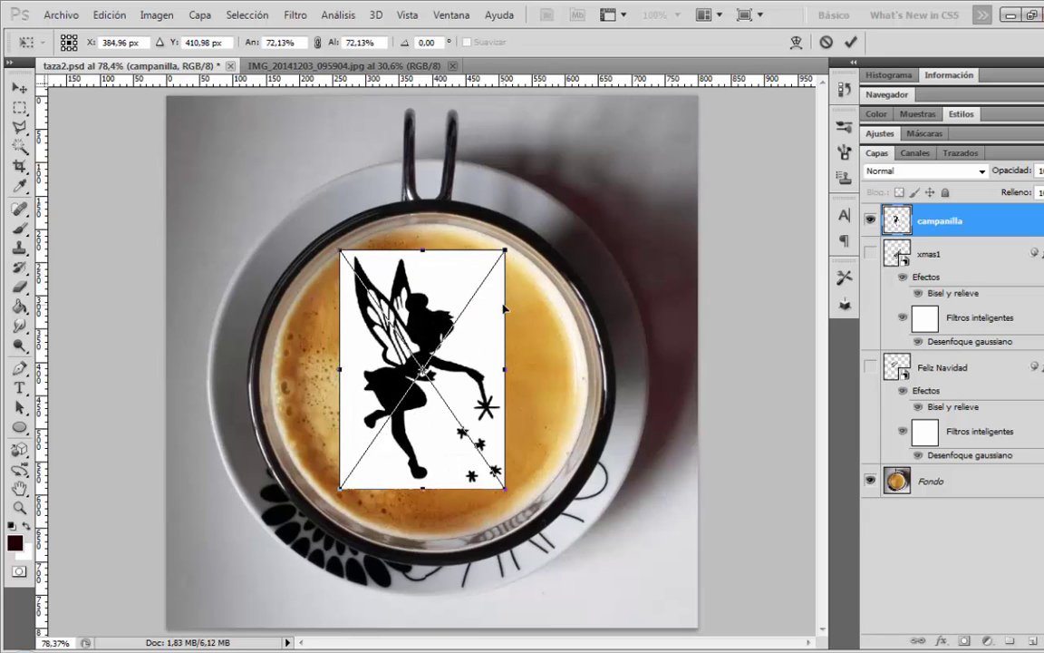
key(Return)
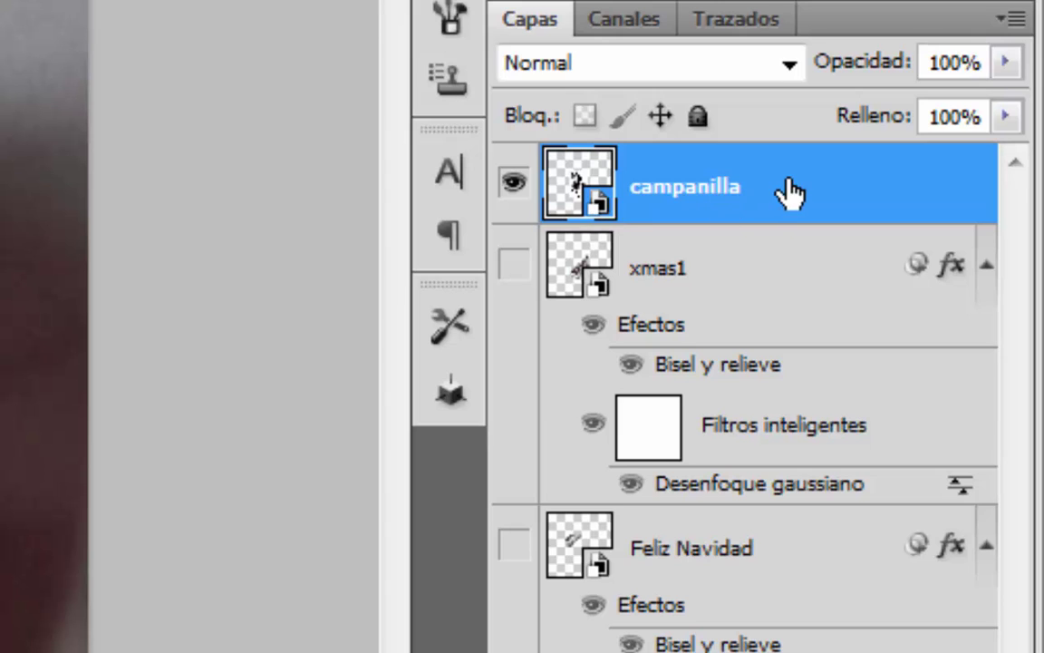
Rasterize campanilla and delete its white background selected with Gama de colores
right_click(789, 193)
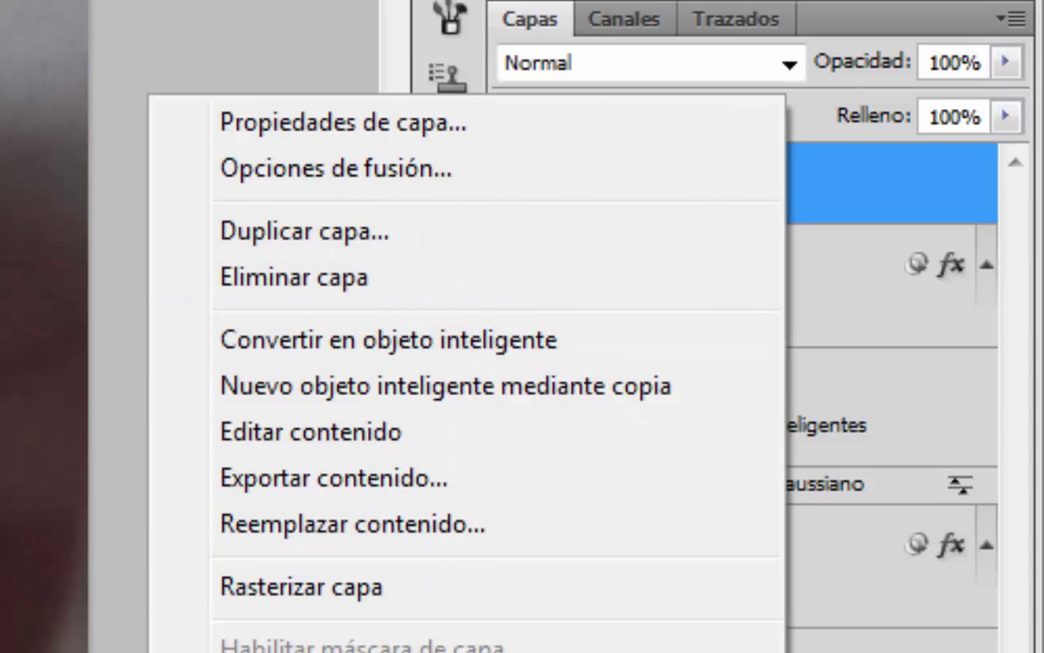
click(330, 589)
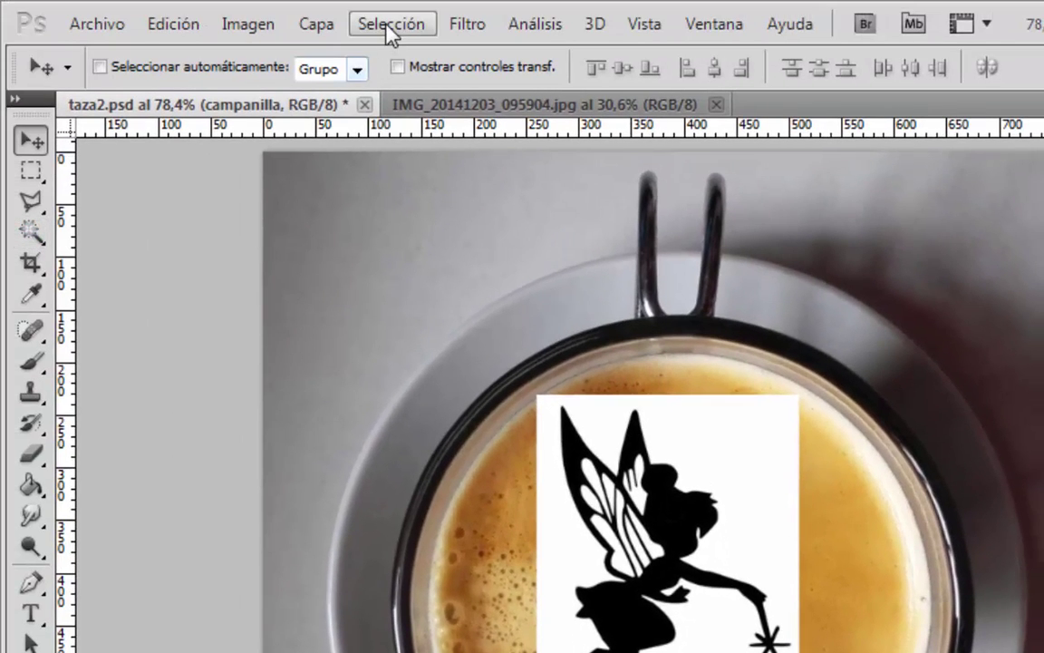
click(388, 25)
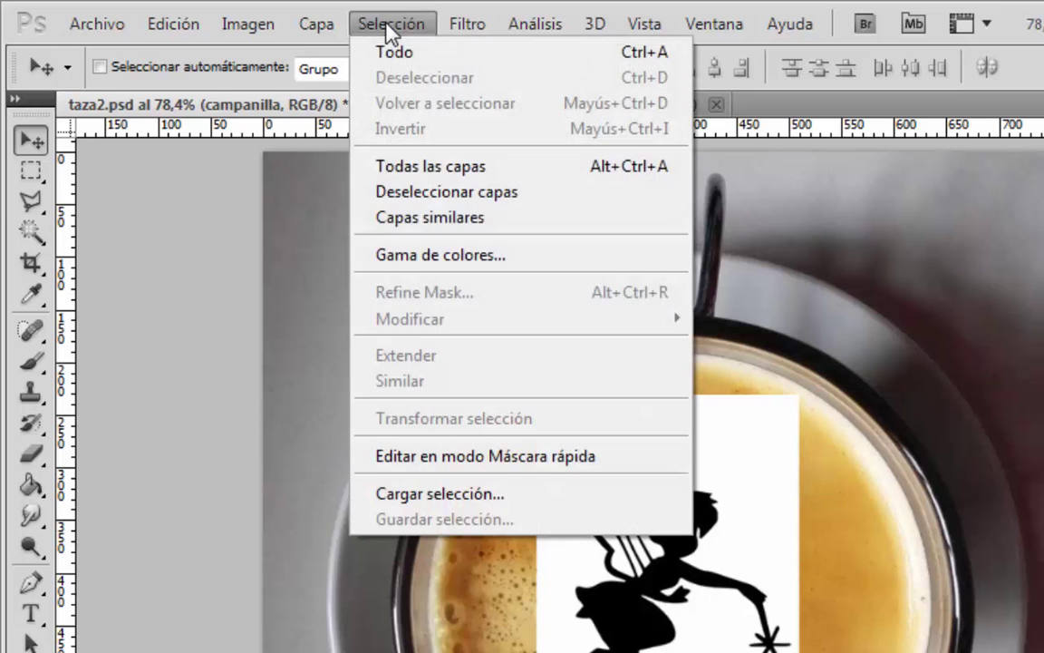
click(538, 268)
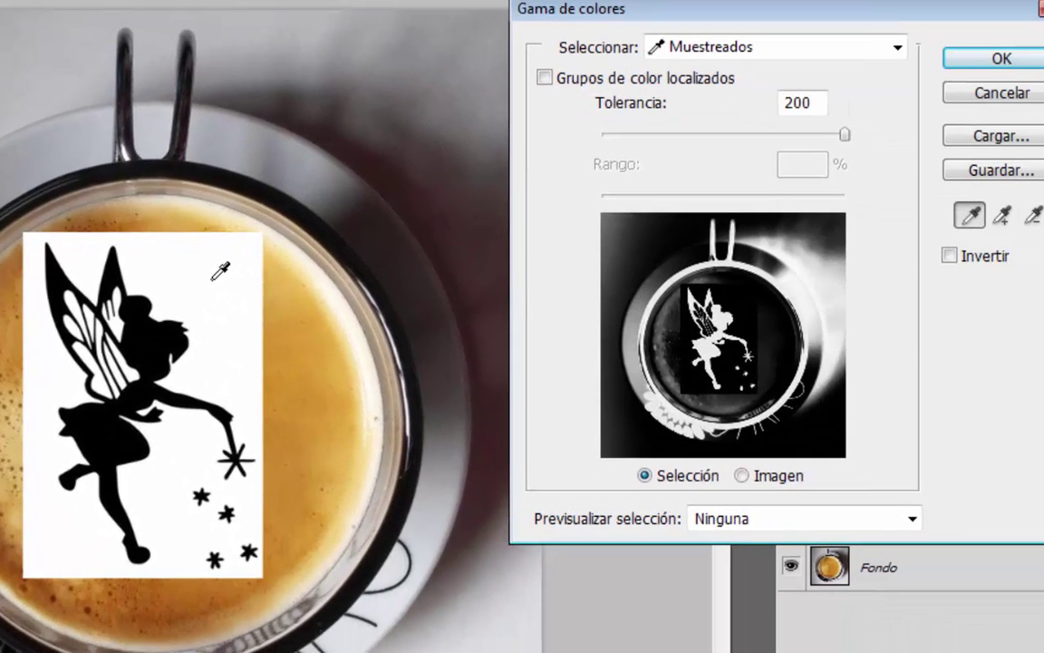
click(186, 274)
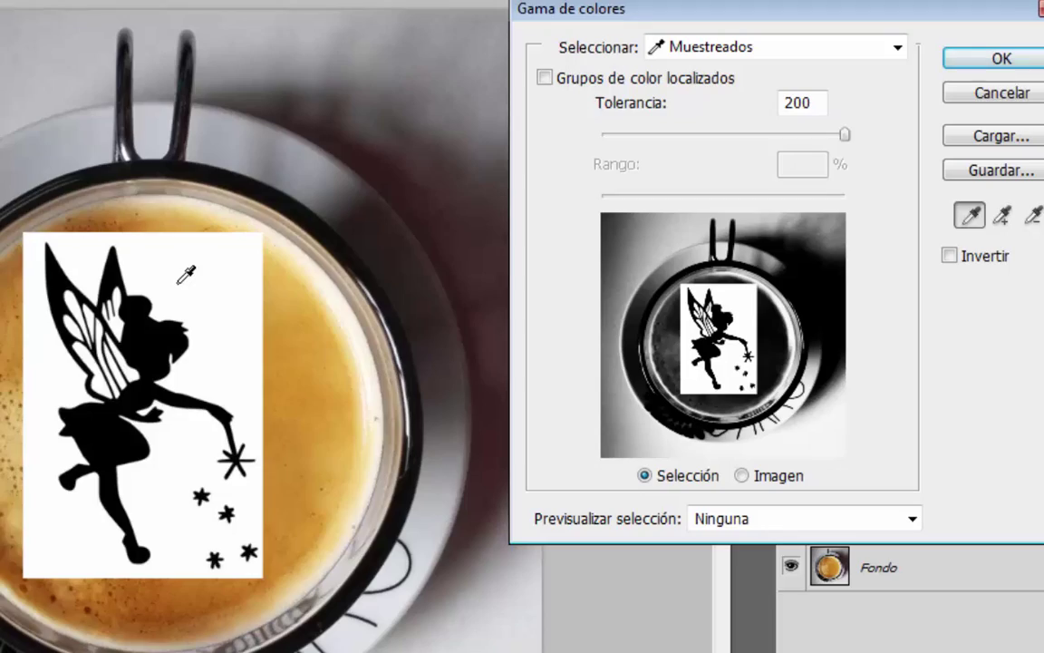
click(988, 65)
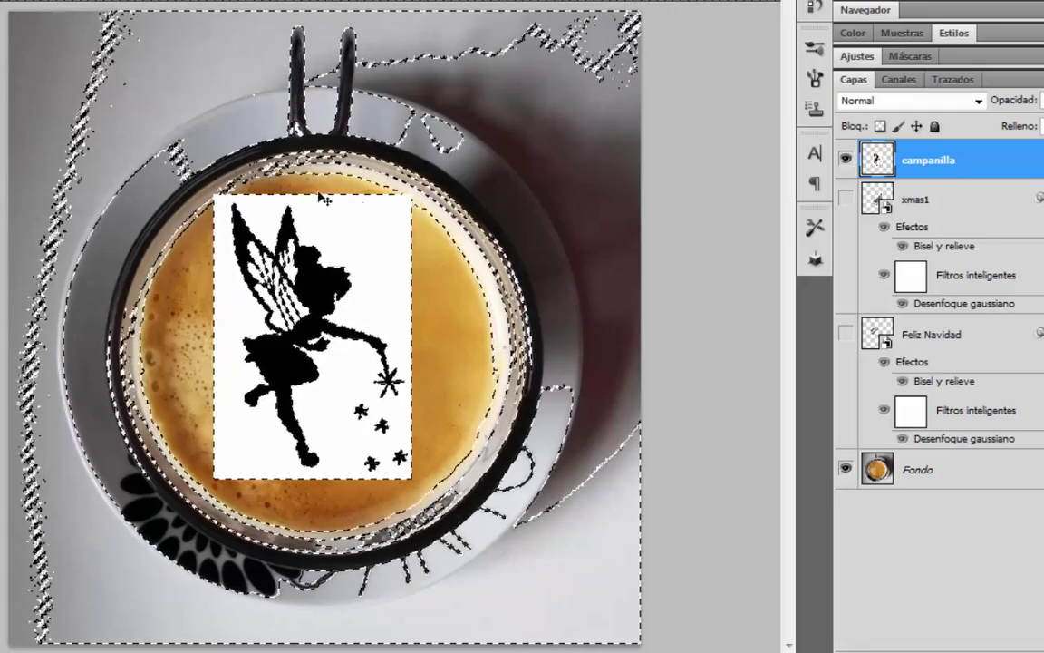
click(350, 305)
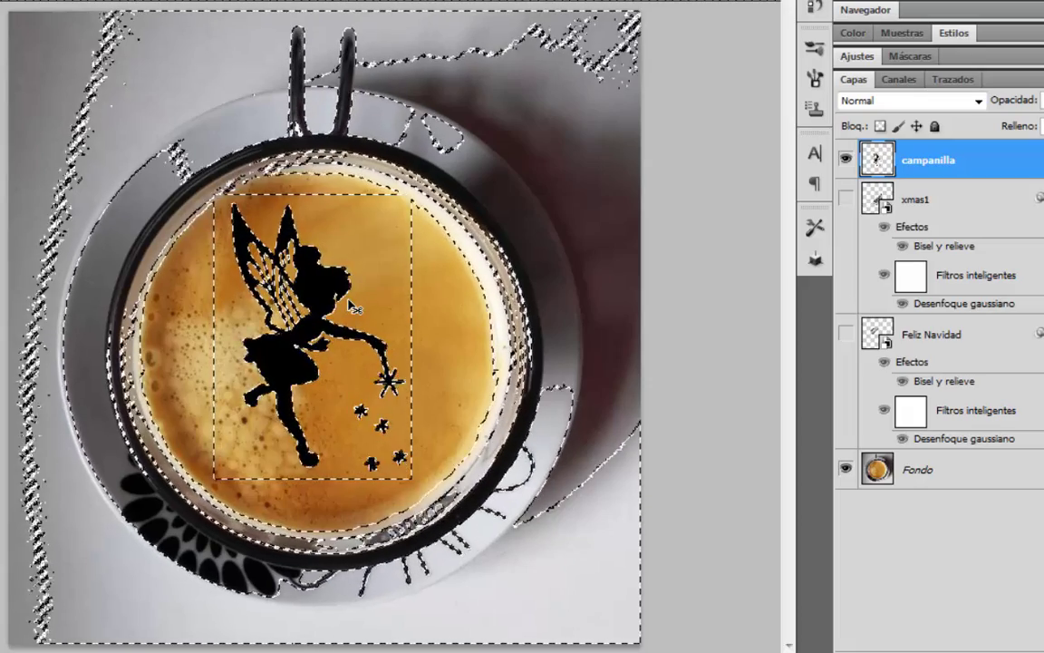
key(ctrl+d)
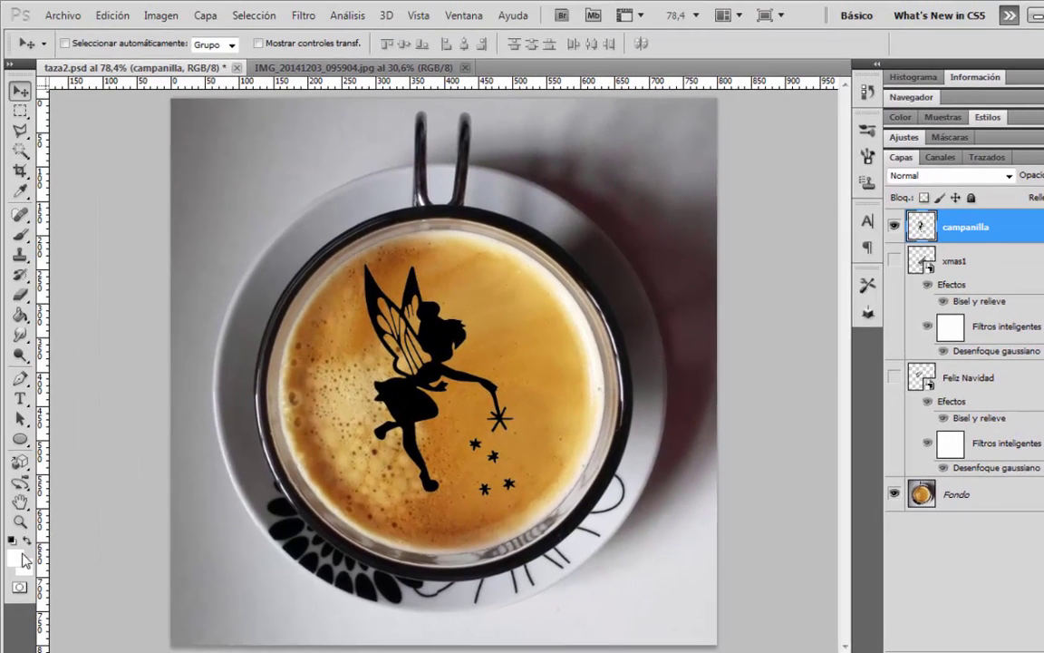
Fill the campanilla fairy silhouette with white and nudge it slightly right on the foam
click(18, 558)
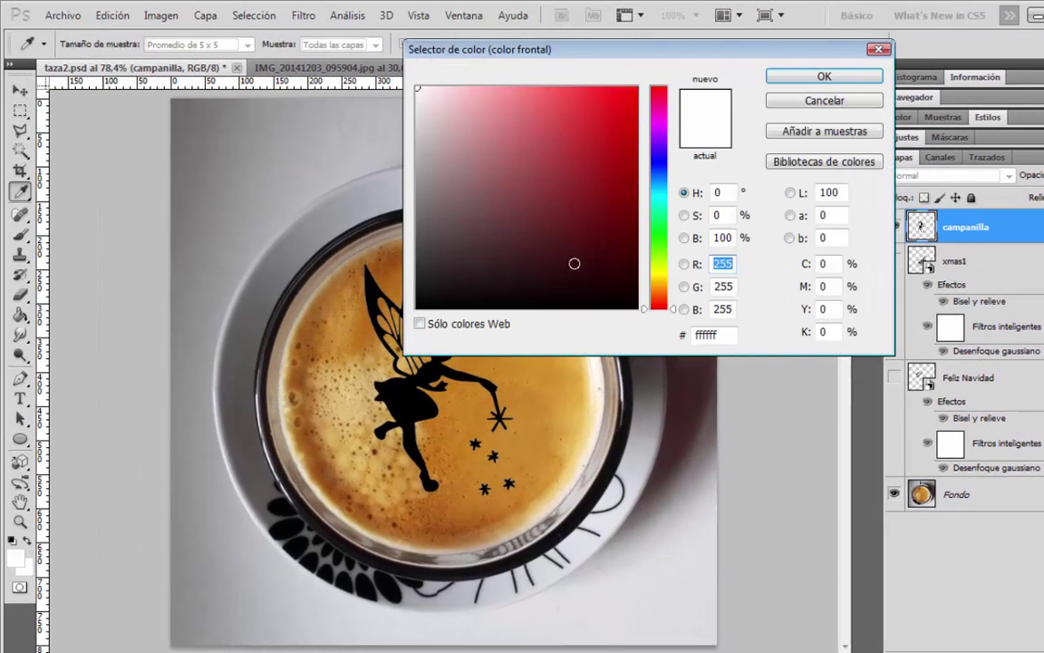
click(821, 77)
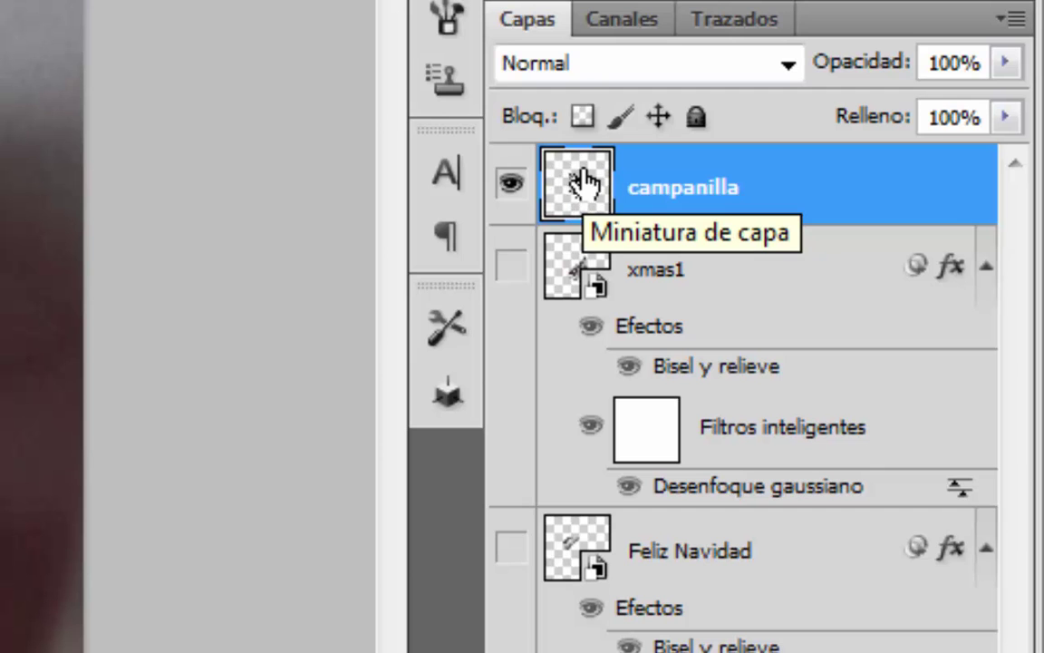
ctrl+click(571, 189)
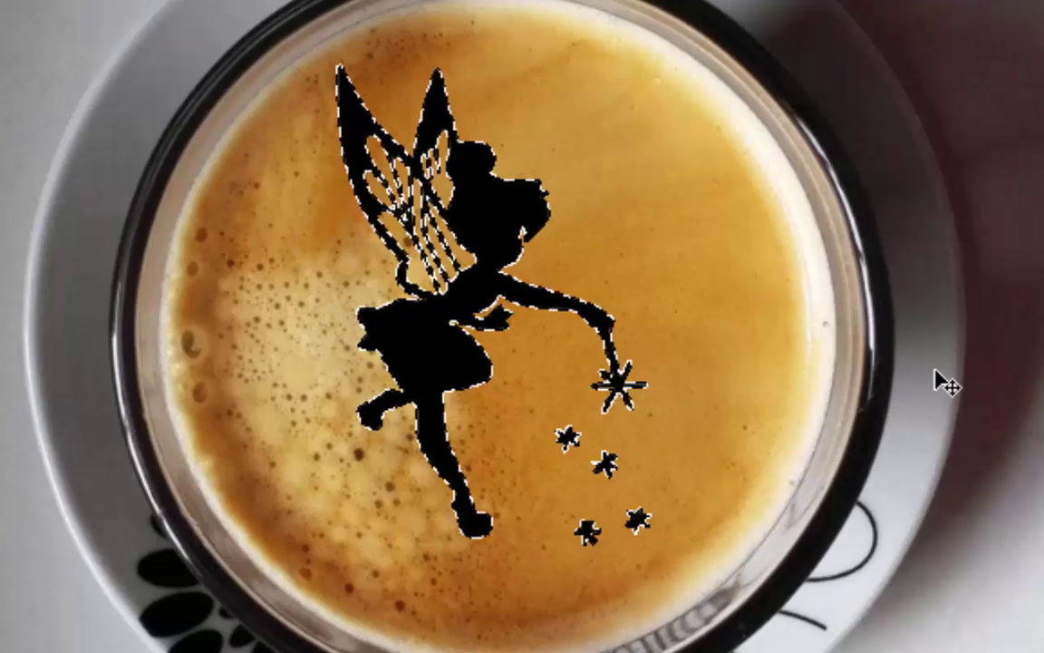
key(ctrl+BackSpace)
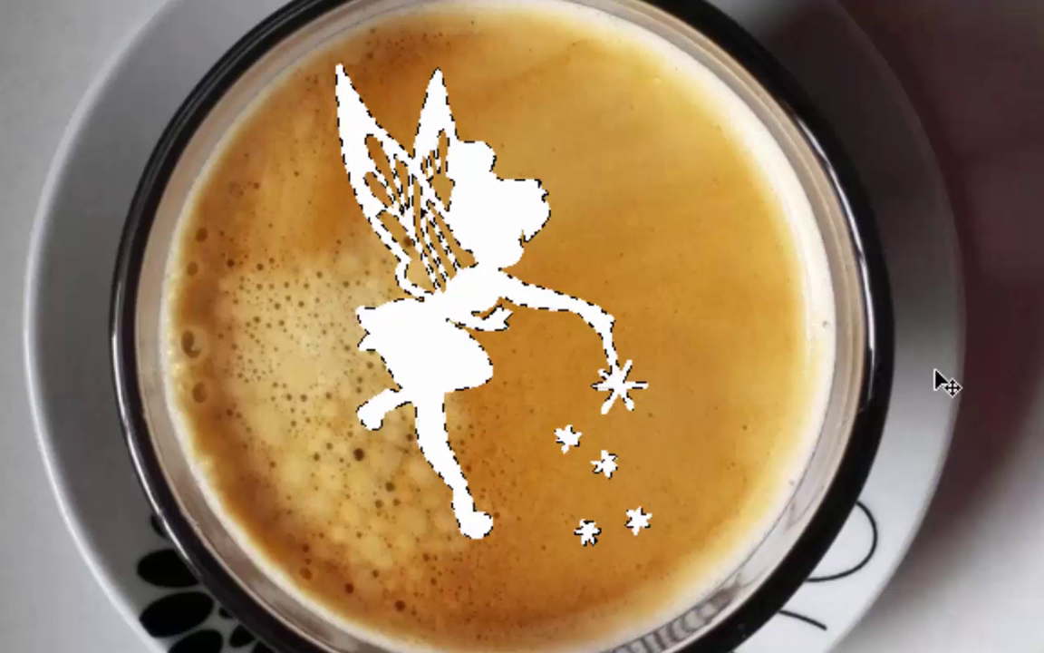
key(ctrl+d)
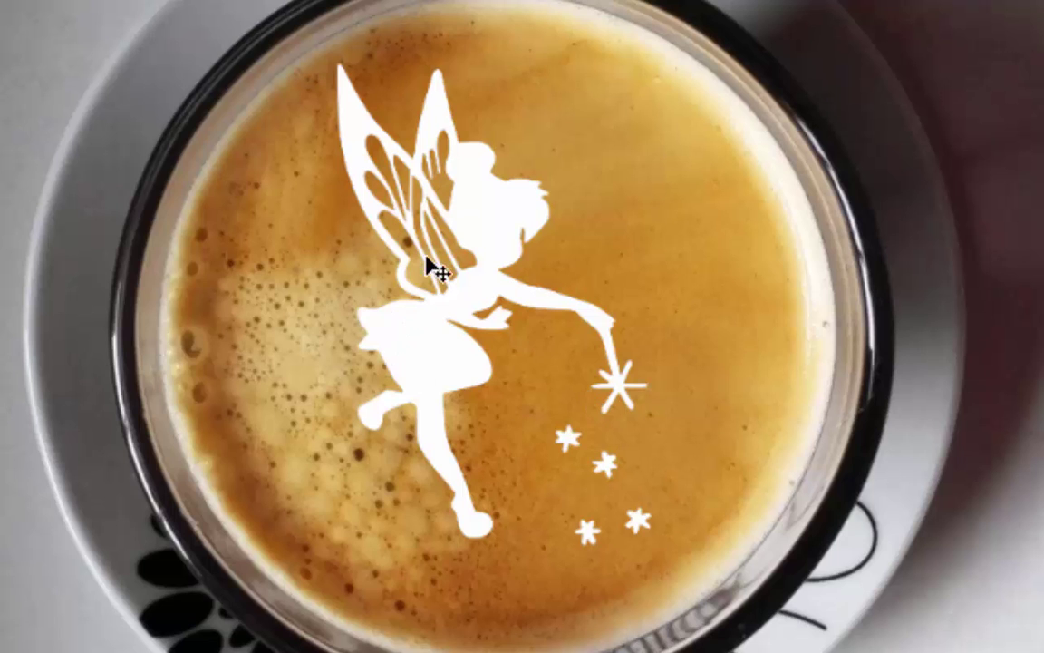
mouse_move(496, 233)
mouse_down()
mouse_move(515, 231)
mouse_move(513, 208)
mouse_move(517, 238)
mouse_up()
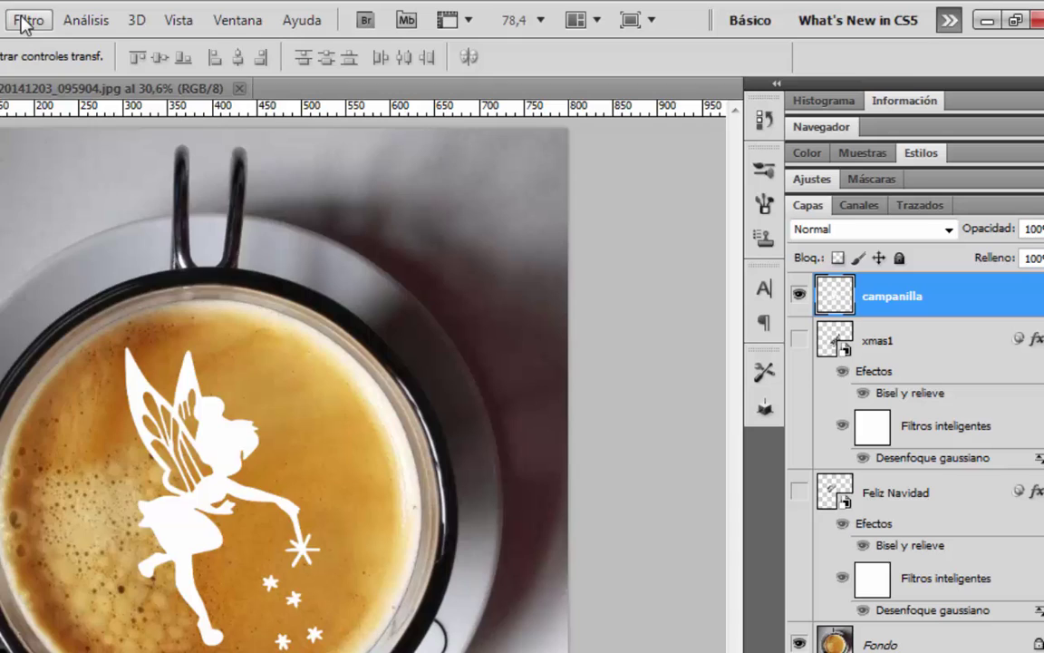
Open a Gaussian blur on the fairy, adjust the radius, then cancel it
click(28, 19)
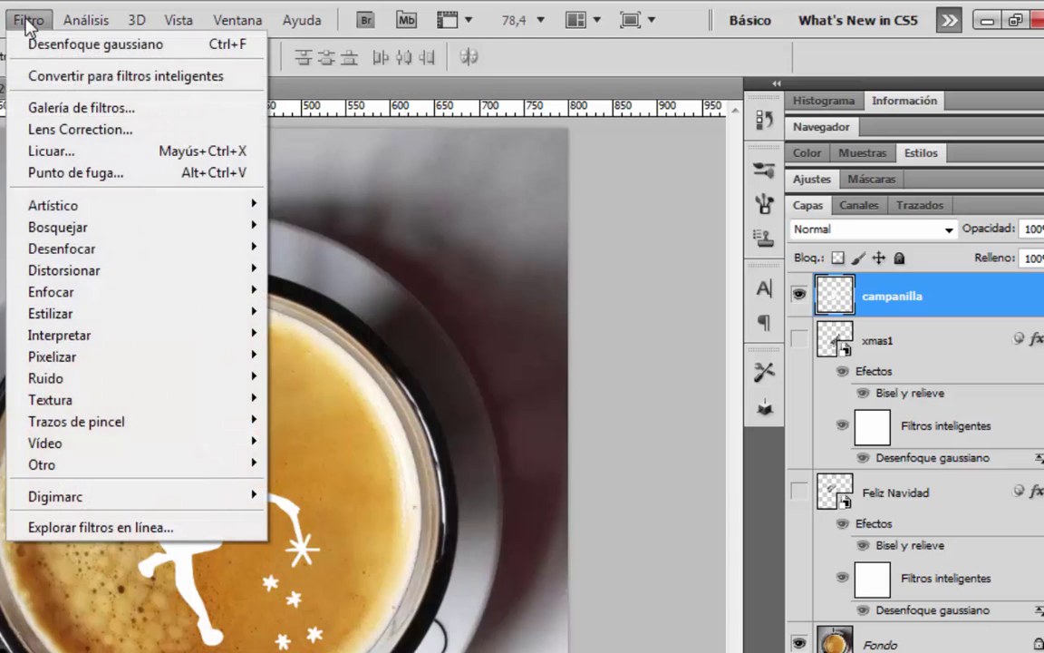
mouse_move(61, 249)
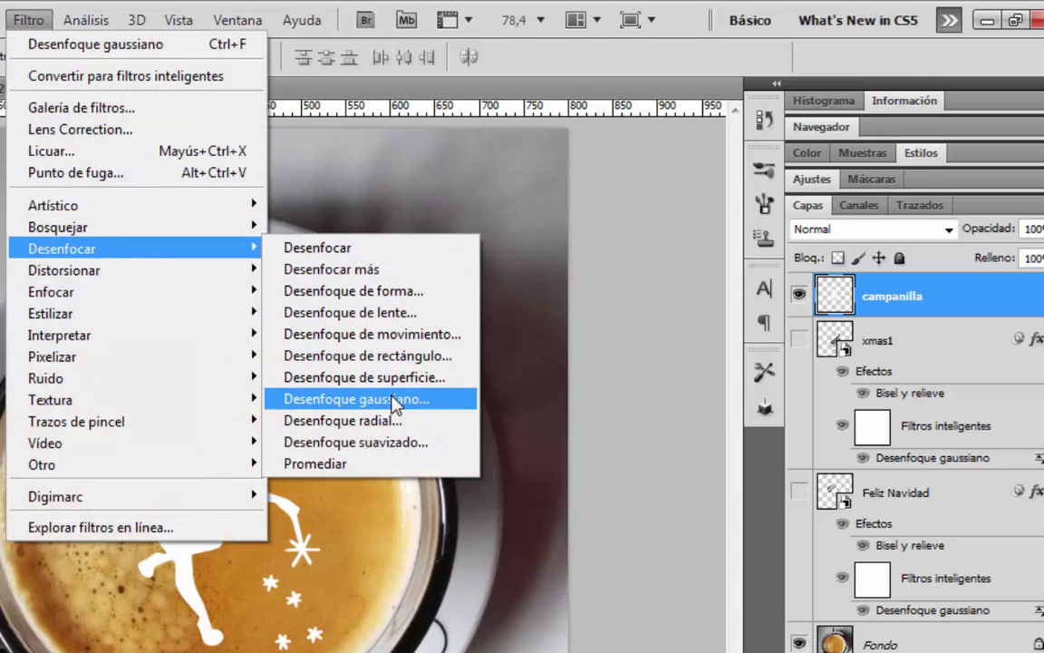
click(394, 399)
drag(626, 395, 567, 399)
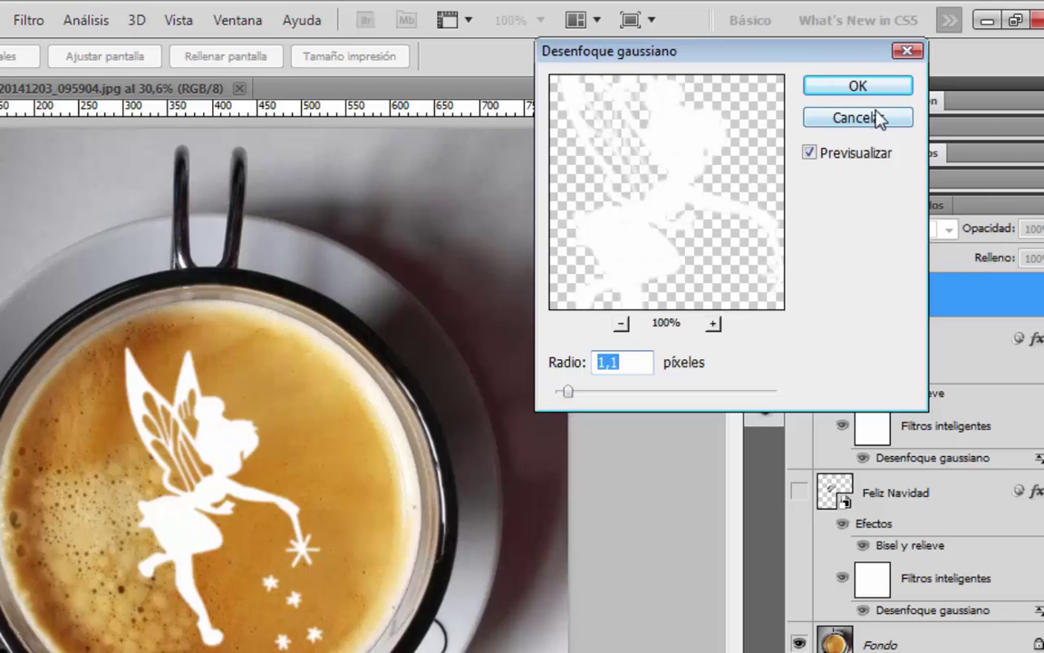
click(858, 88)
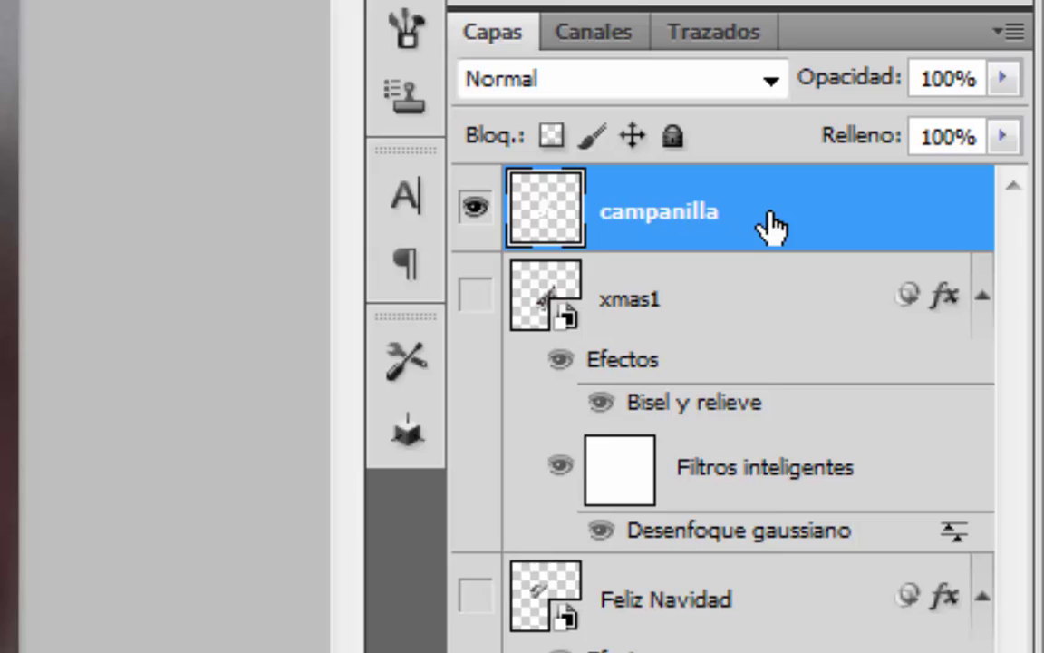
Convert campanilla to a smart object and add a Desenfoque gaussiano smart filter of about 7 pixels
right_click(769, 224)
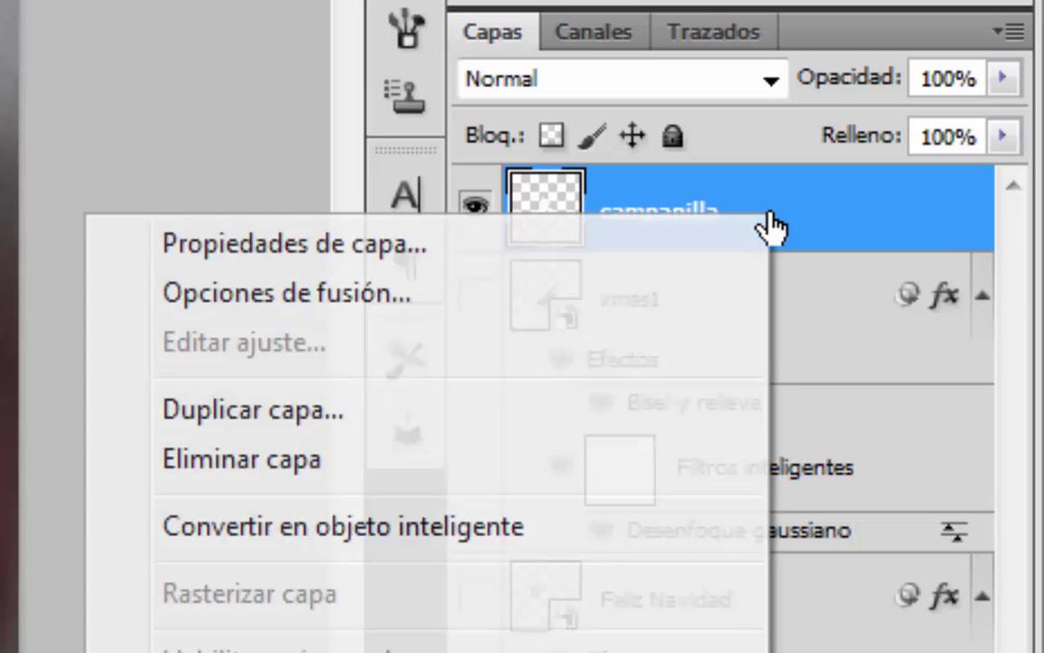
click(483, 532)
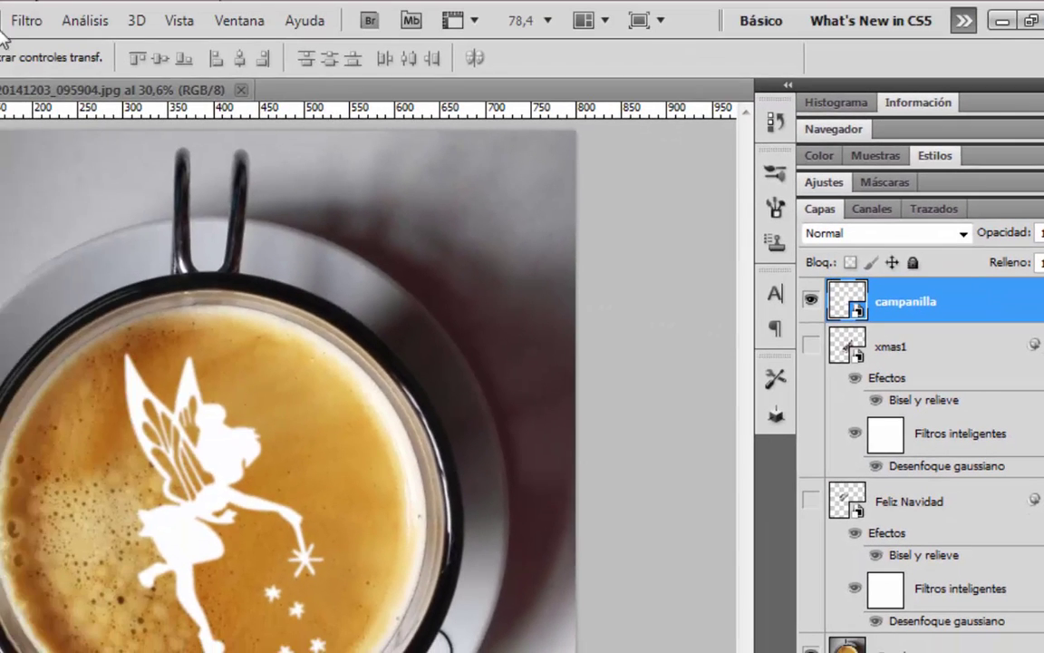
click(27, 20)
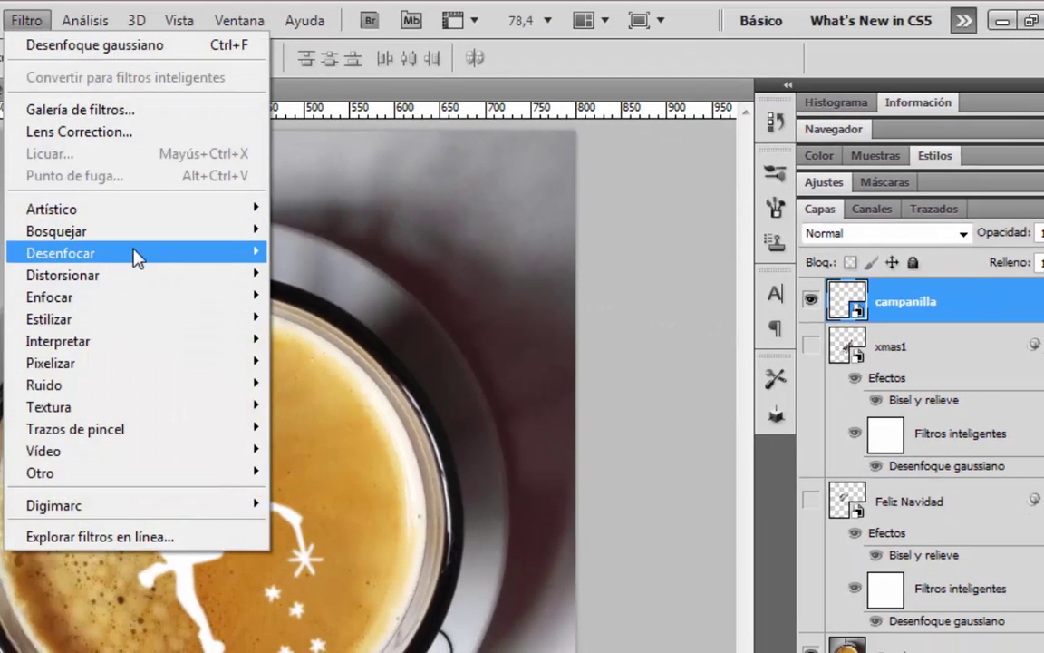
mouse_move(60, 253)
click(426, 411)
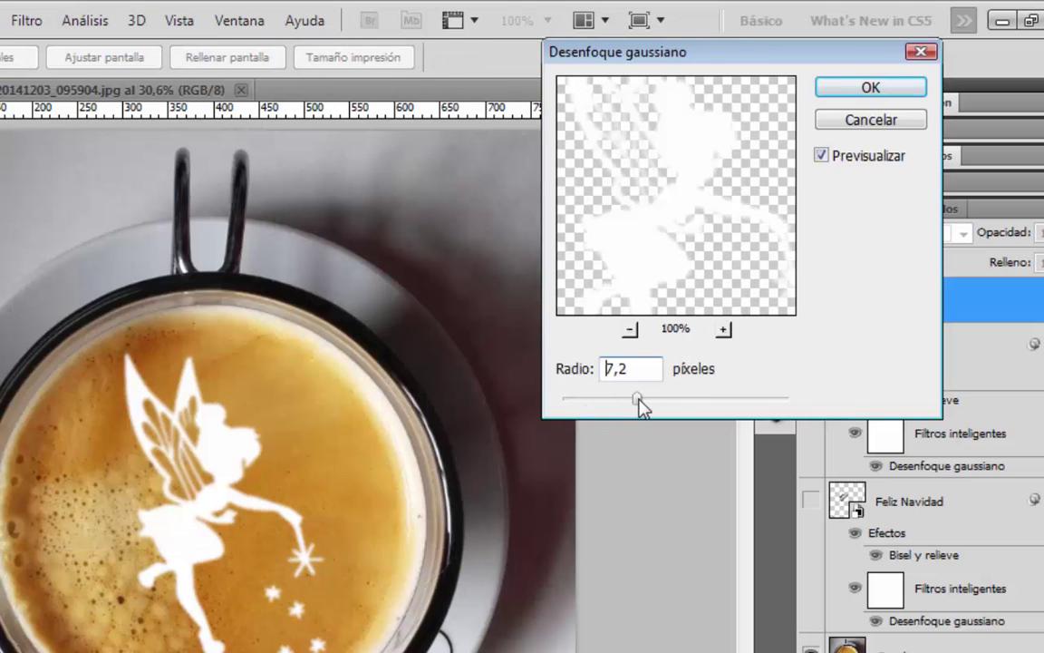
drag(649, 404, 639, 402)
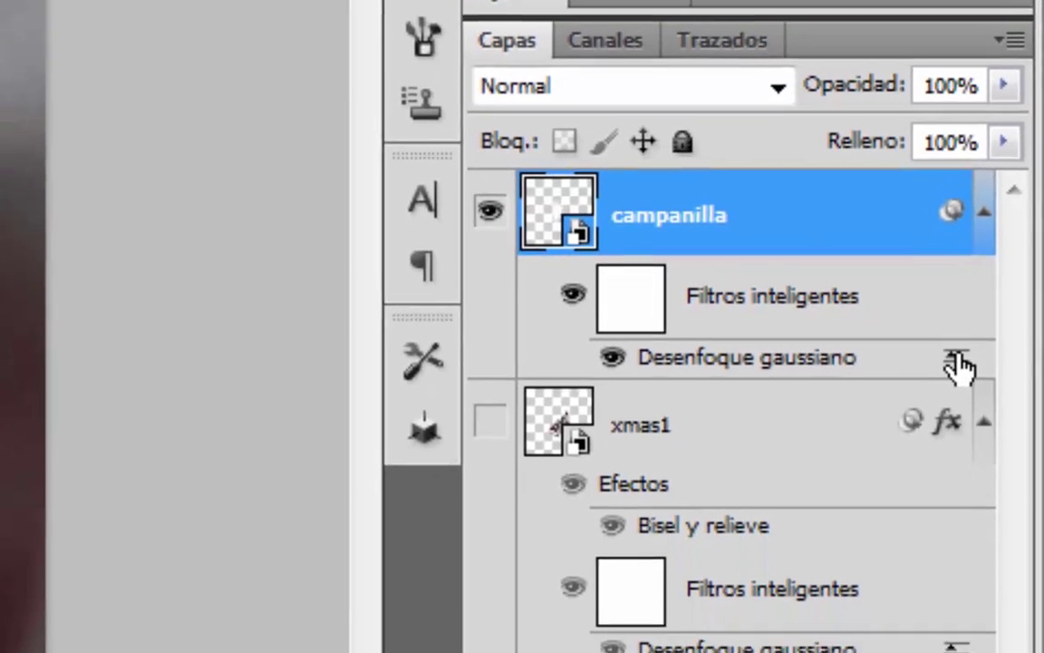
Set the fairy's Gaussian blur smart filter to blend in Trama mode
double_click(958, 361)
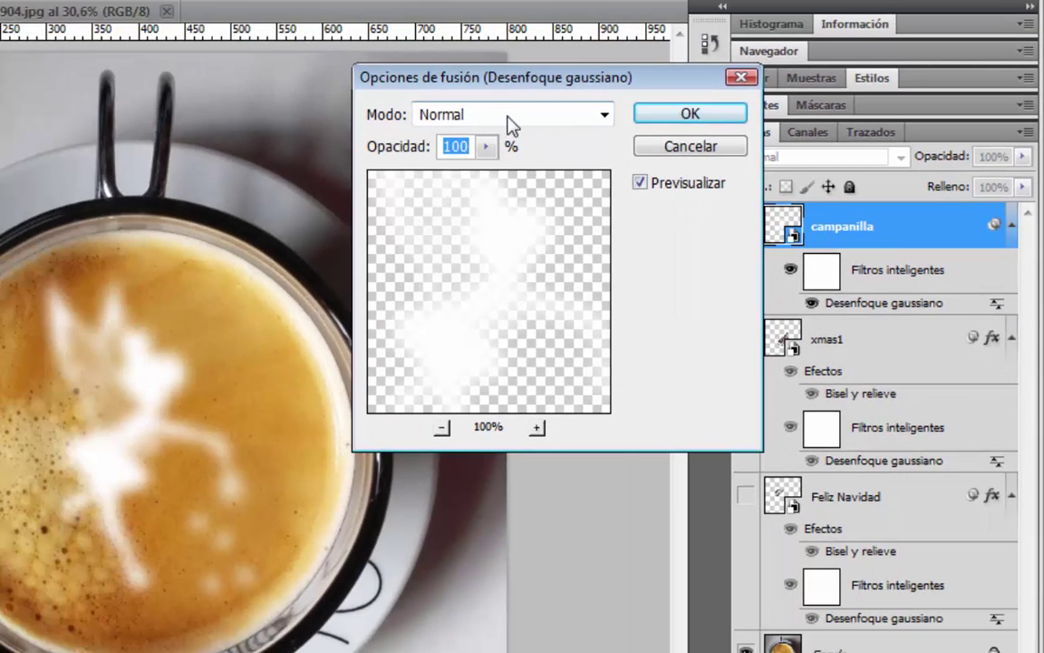
click(513, 118)
click(497, 326)
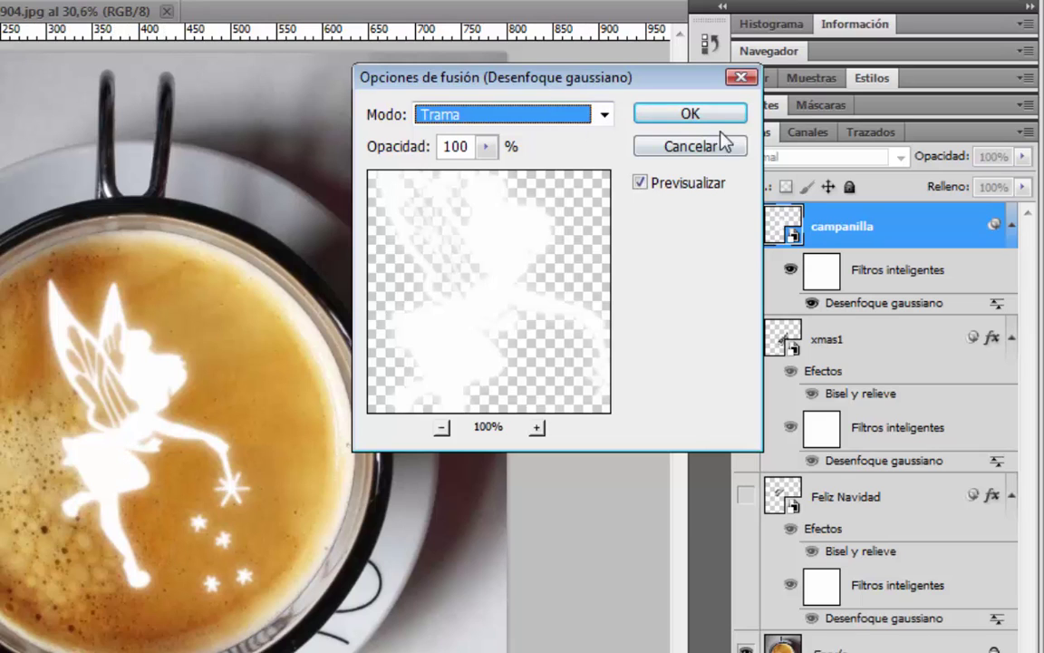
click(703, 115)
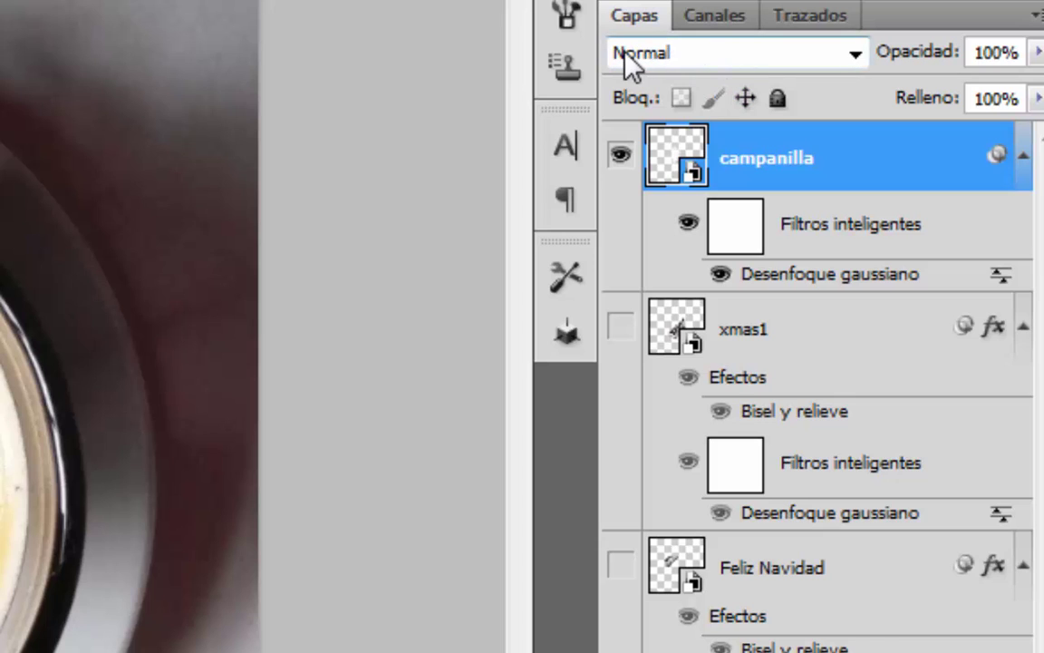
Change the campanilla layer's blend mode from Normal to Luz suave
click(674, 53)
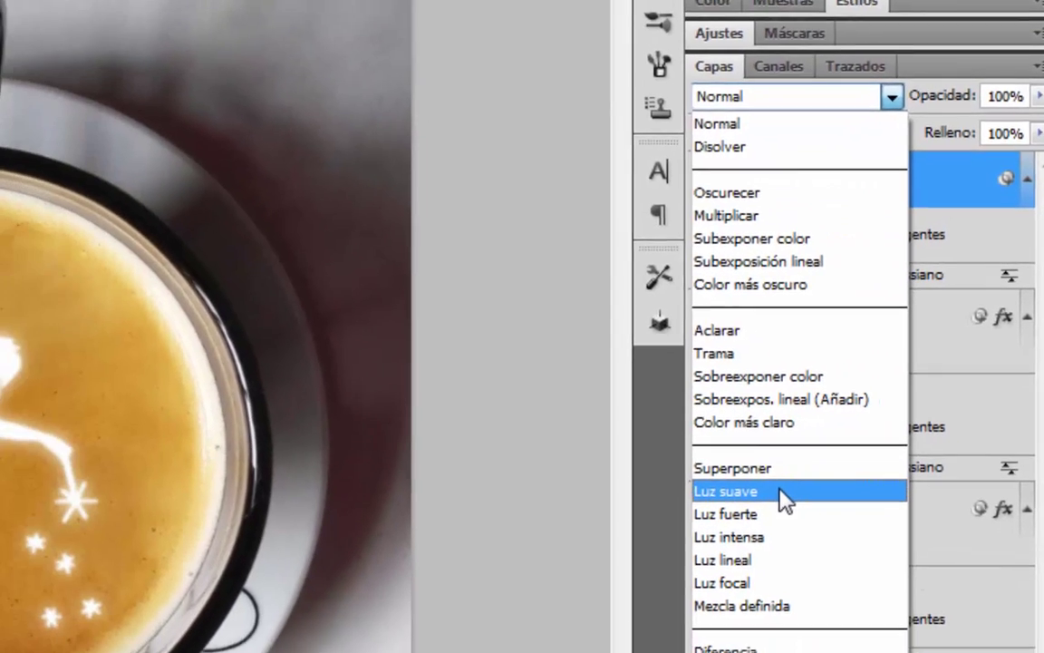
click(717, 543)
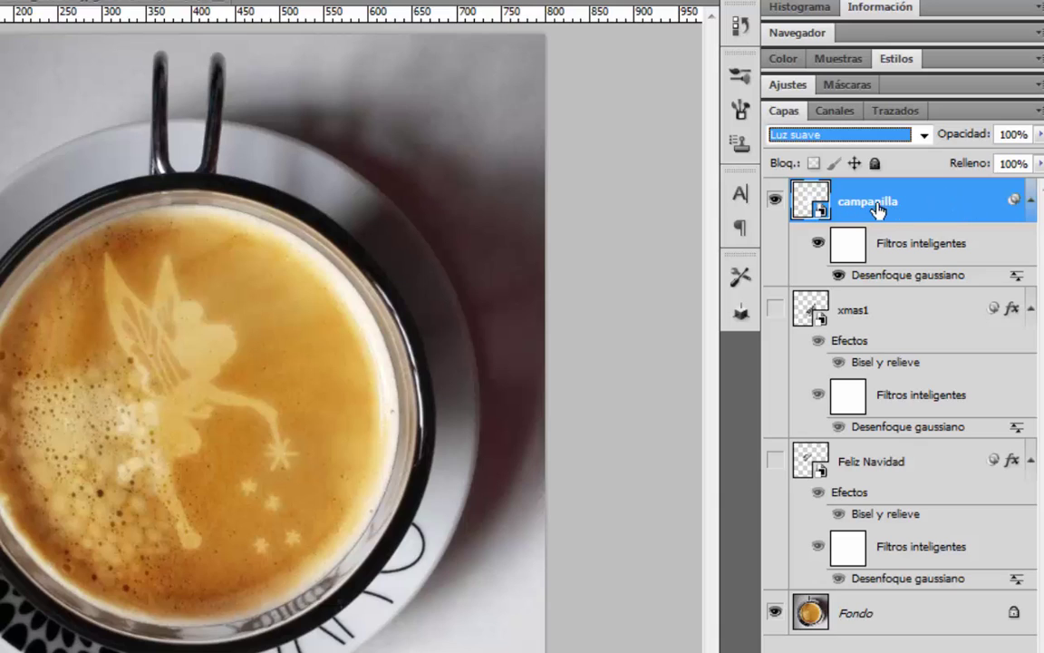
Add Bisel y relieve to the campanilla layer with its own, non-global light
double_click(959, 201)
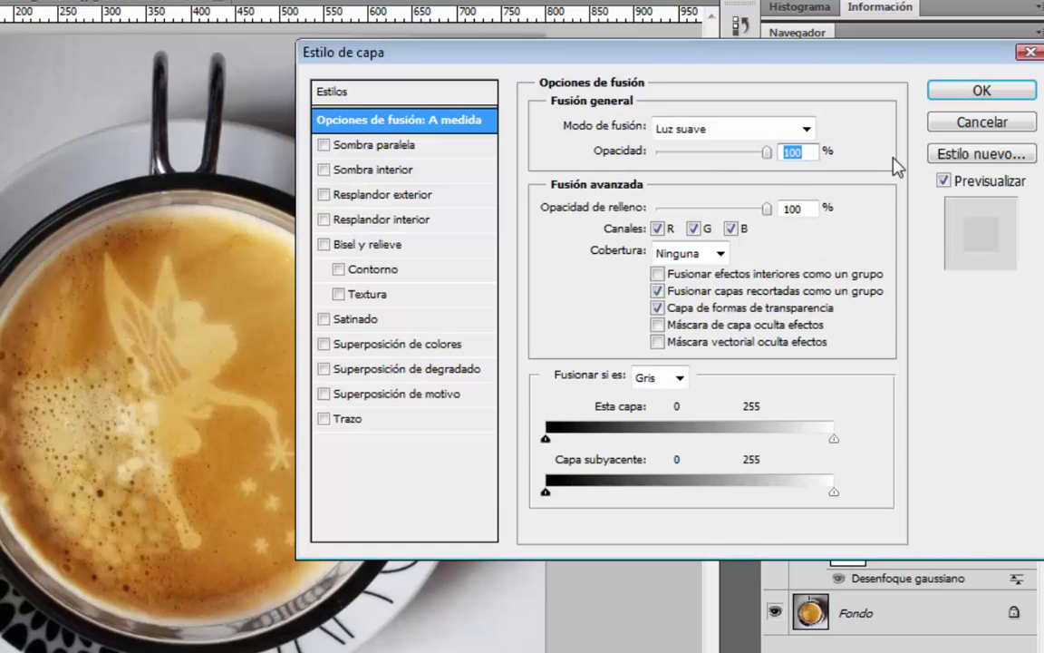
click(390, 245)
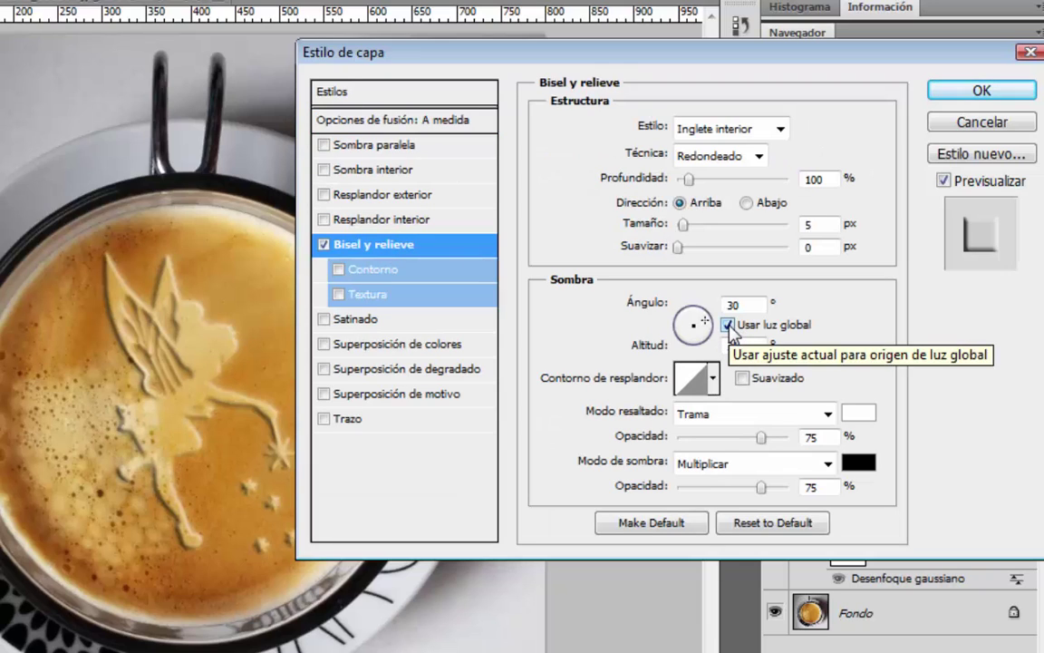
click(728, 325)
drag(687, 315, 685, 332)
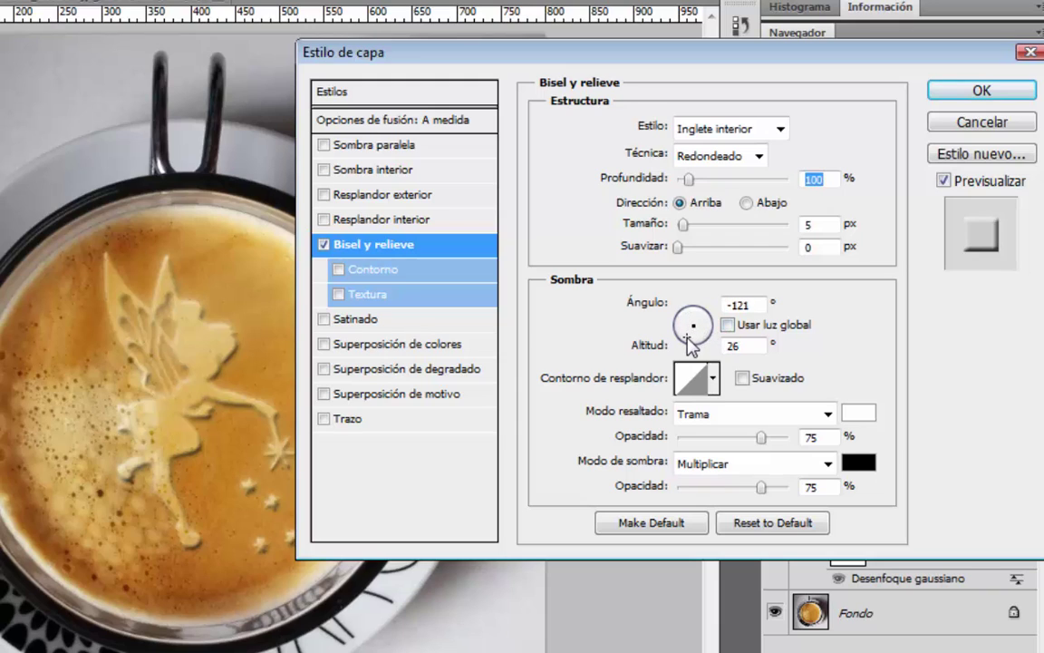
click(689, 342)
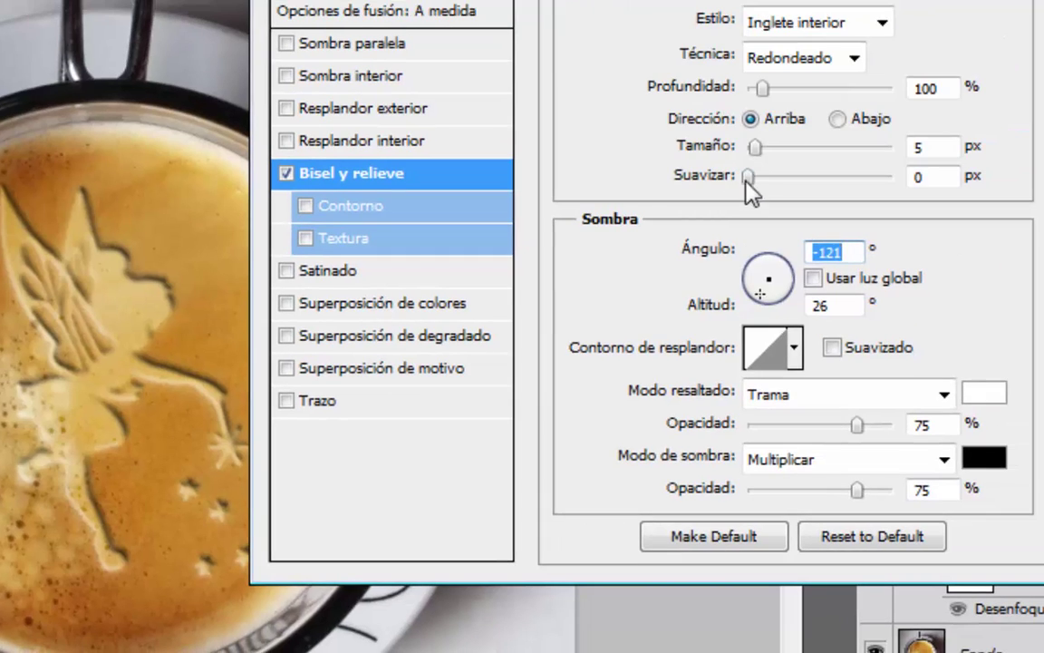
Set the bevel softening to 9 px and the light to -129° angle, 0° altitude
click(758, 178)
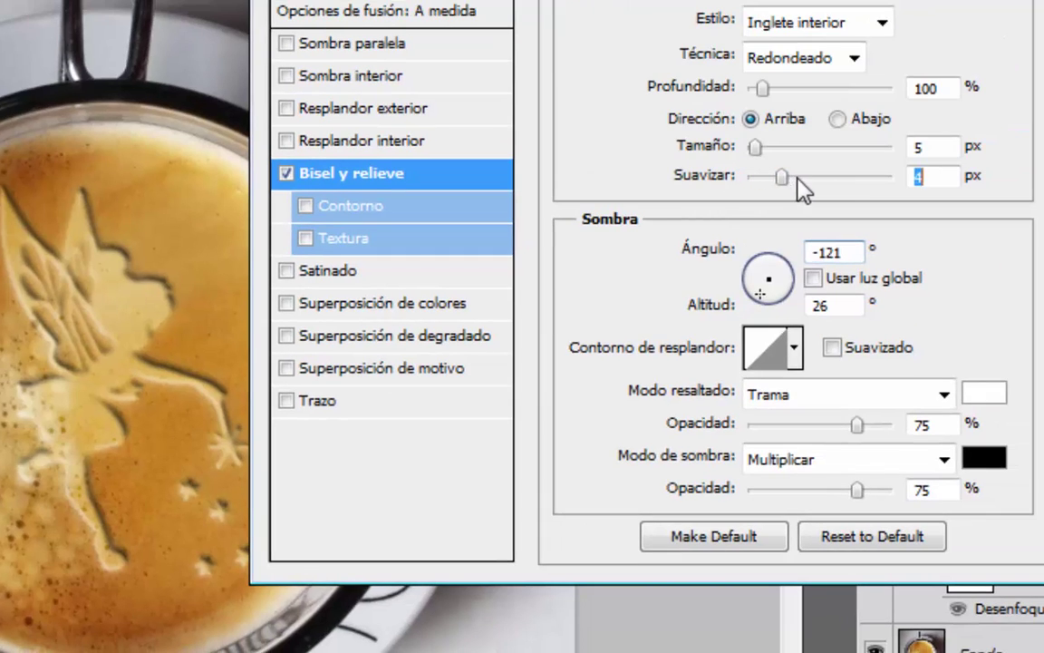
drag(799, 178, 905, 178)
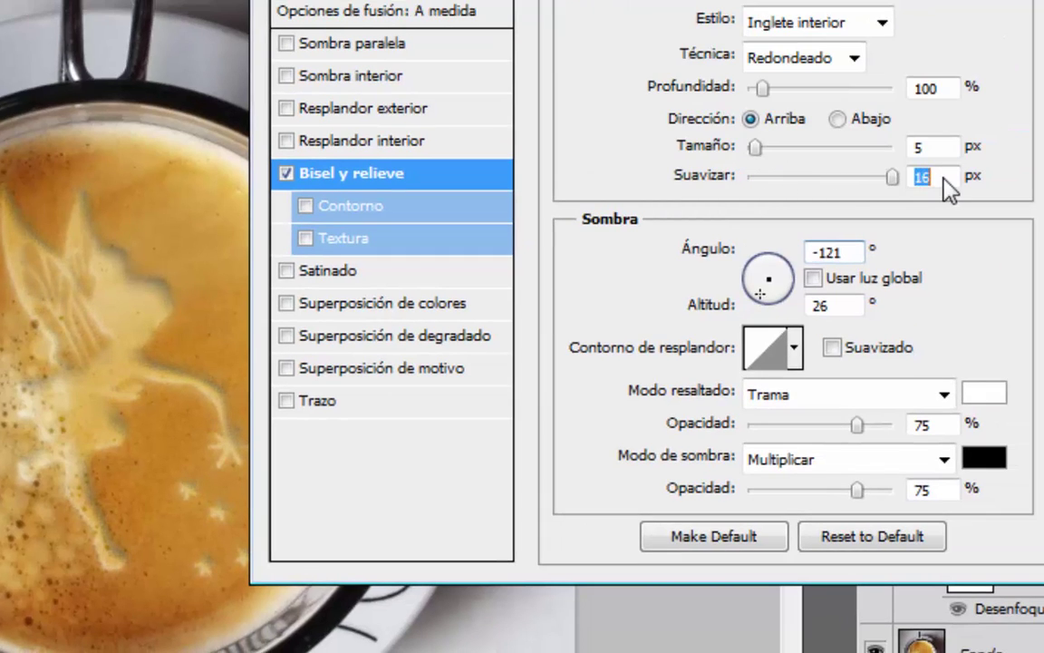
drag(889, 178, 830, 179)
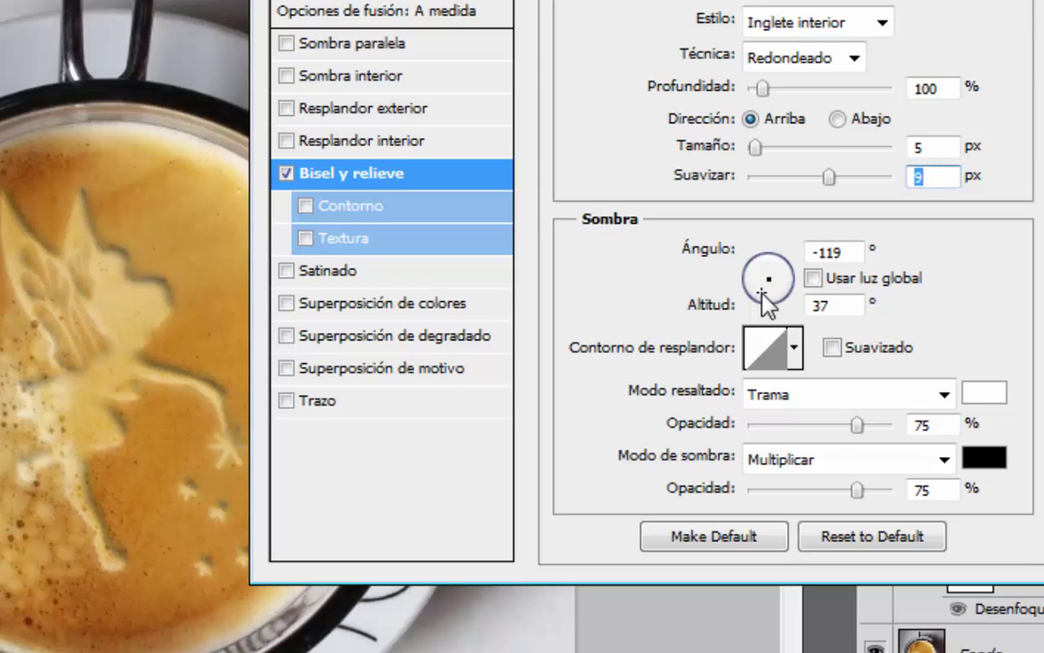
drag(761, 291, 752, 302)
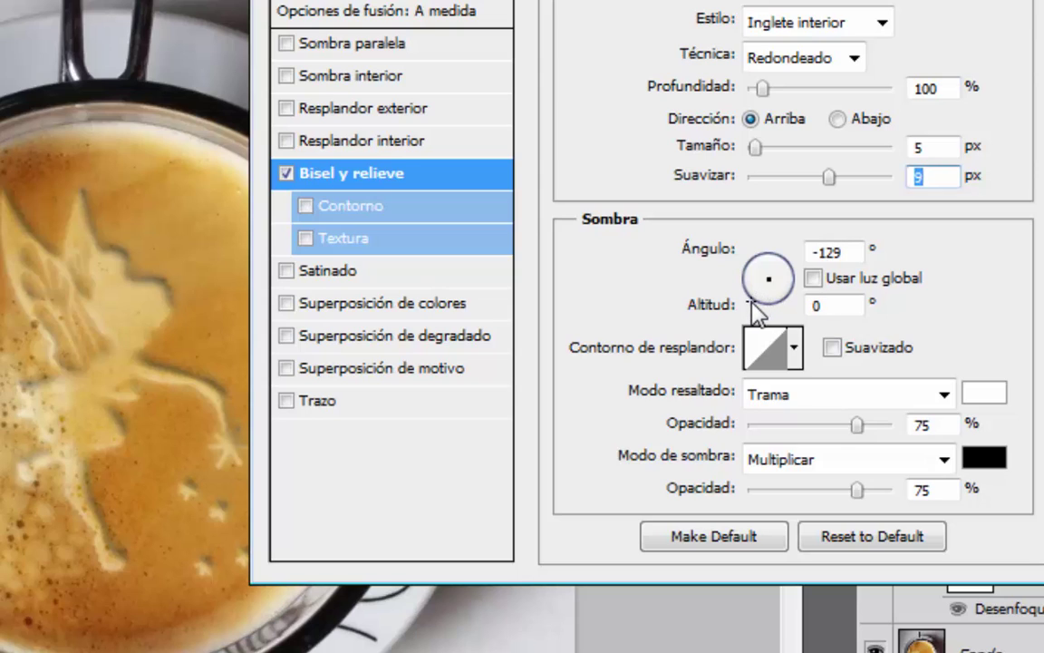
key(Tab)
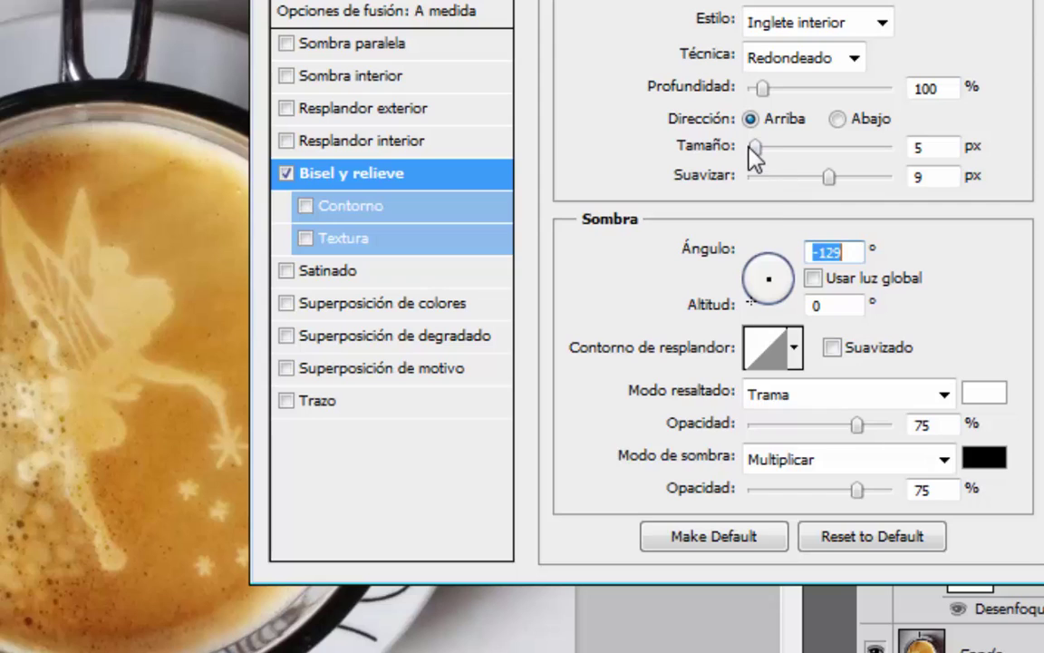
Switch the fairy's bevel to Relieve with a larger size, apply it, and open IMG_20141203_095904.jpg
click(785, 29)
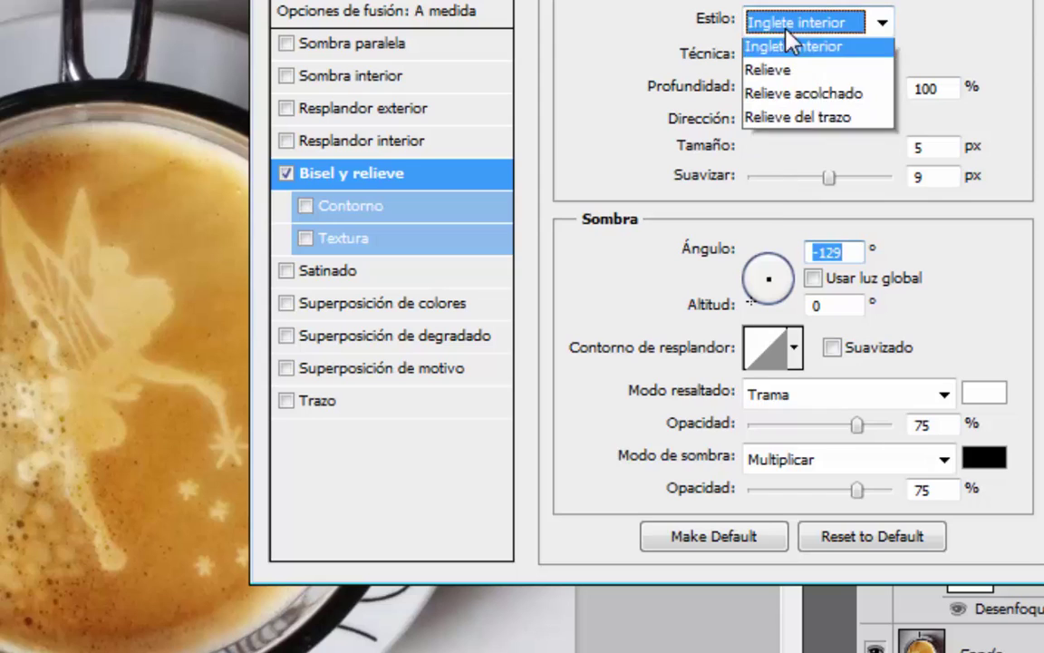
click(792, 98)
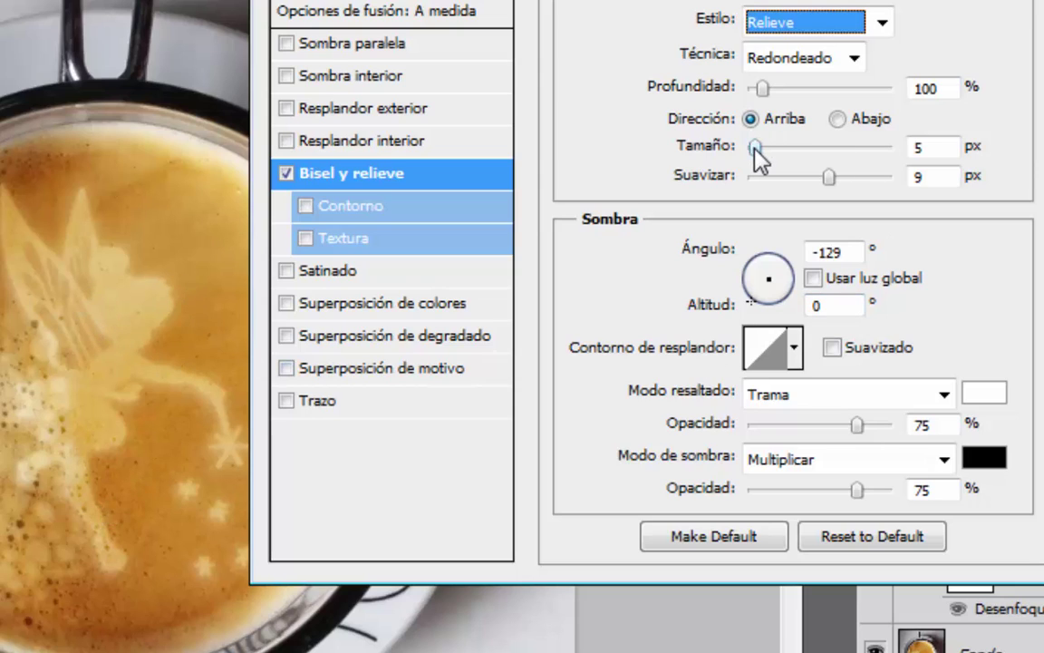
mouse_move(758, 144)
mouse_down()
mouse_move(769, 163)
mouse_move(820, 178)
mouse_move(794, 179)
mouse_move(805, 187)
mouse_move(823, 187)
mouse_move(809, 185)
mouse_up()
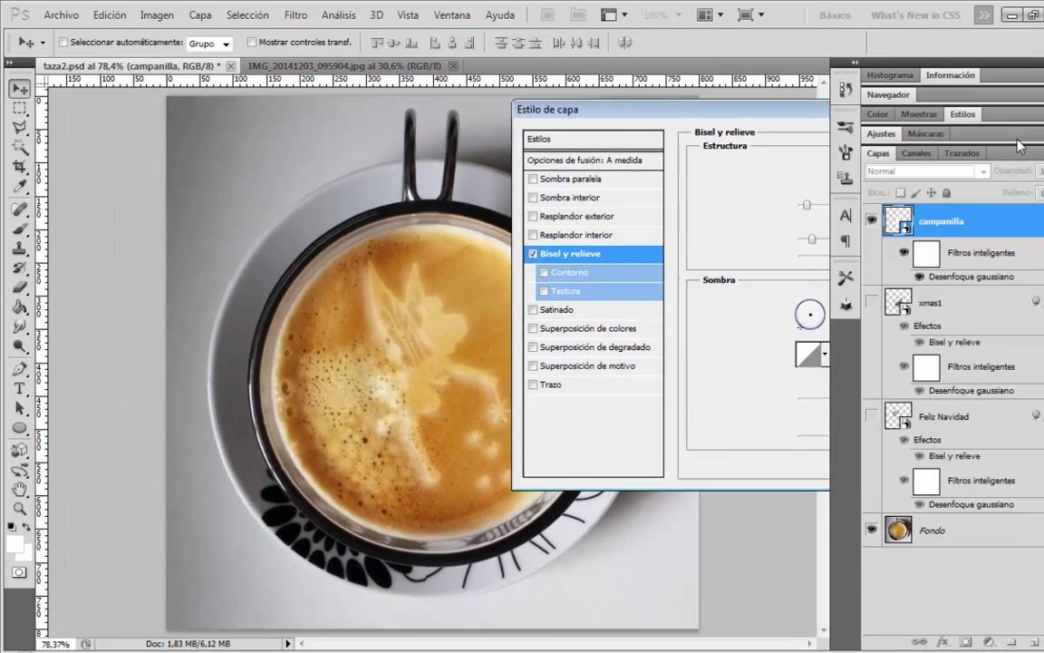
key(Return)
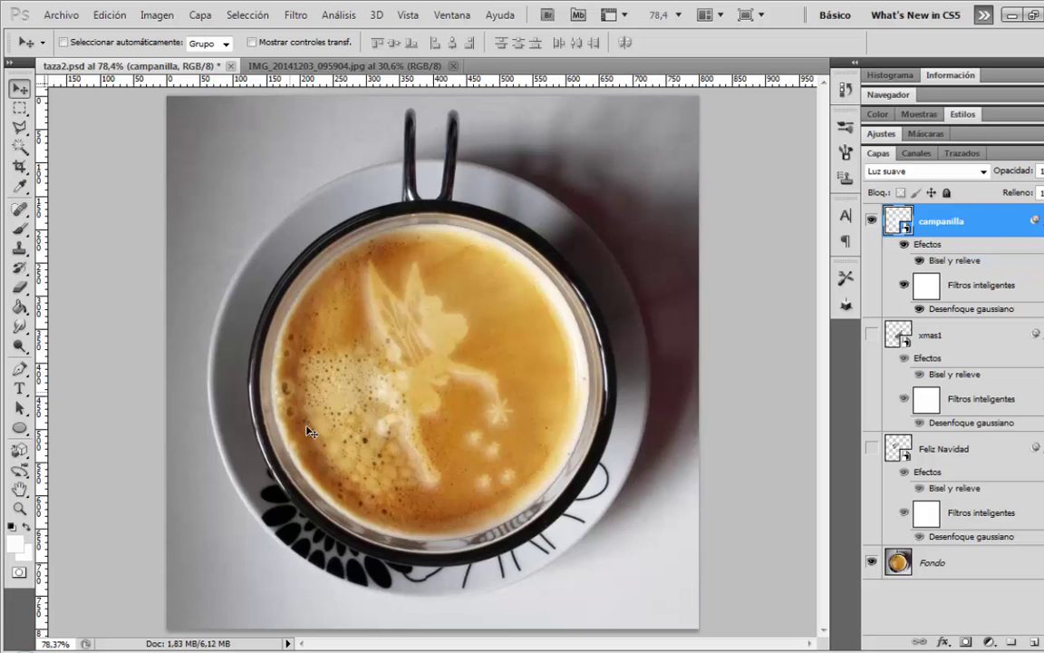
click(351, 68)
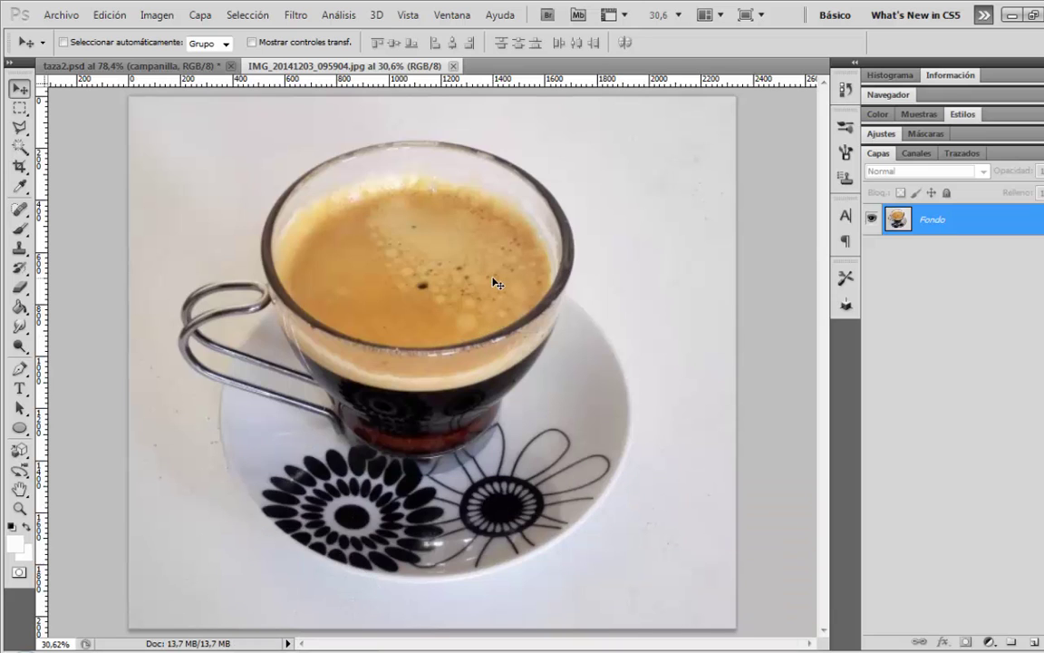
Place the a2d56__88923_zoom dragon image on the cup photo, enlarged to about 162%
click(69, 16)
click(129, 349)
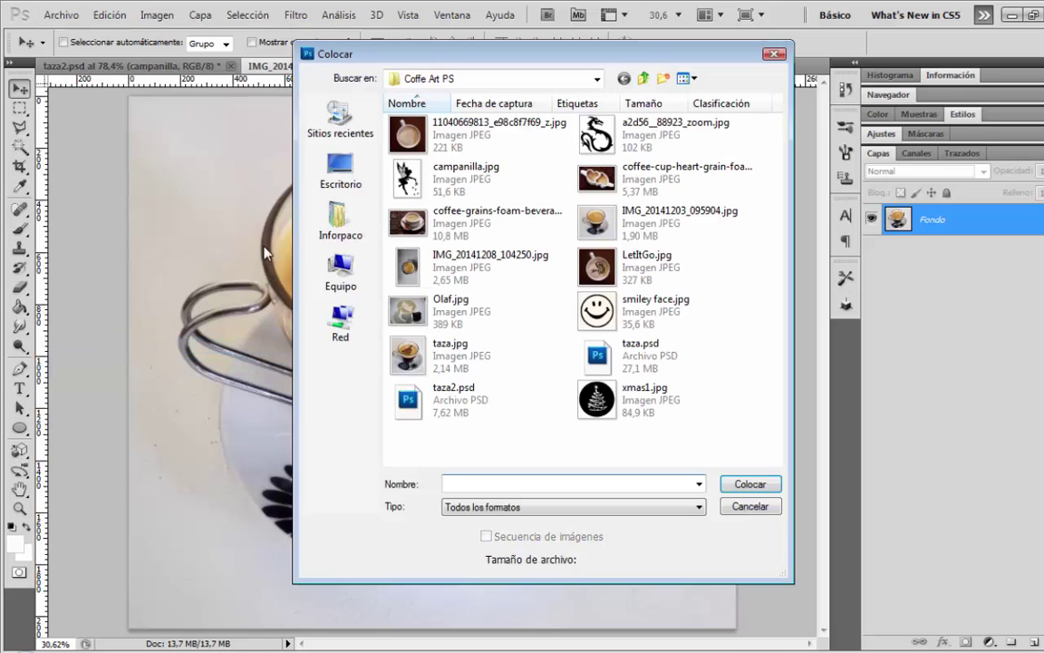
click(634, 135)
key(Return)
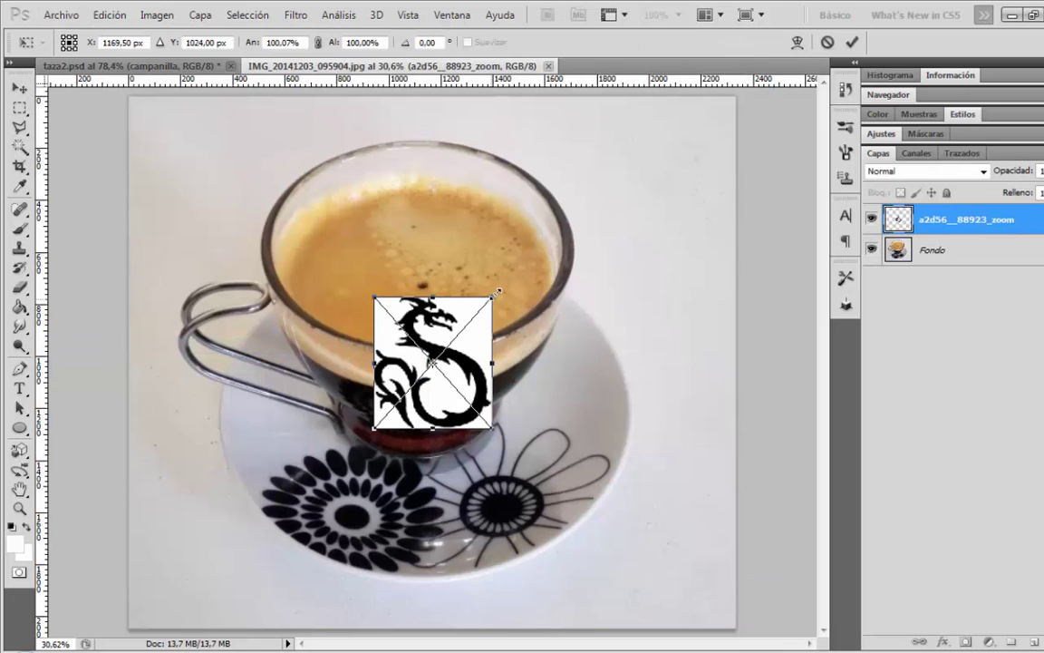
drag(498, 292, 570, 217)
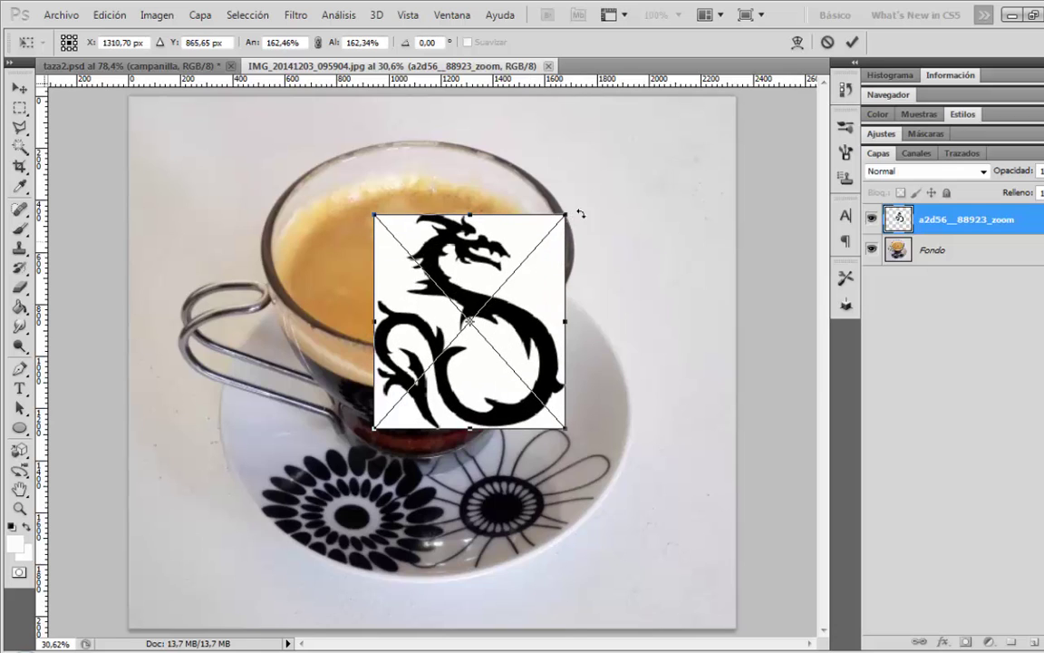
click(852, 44)
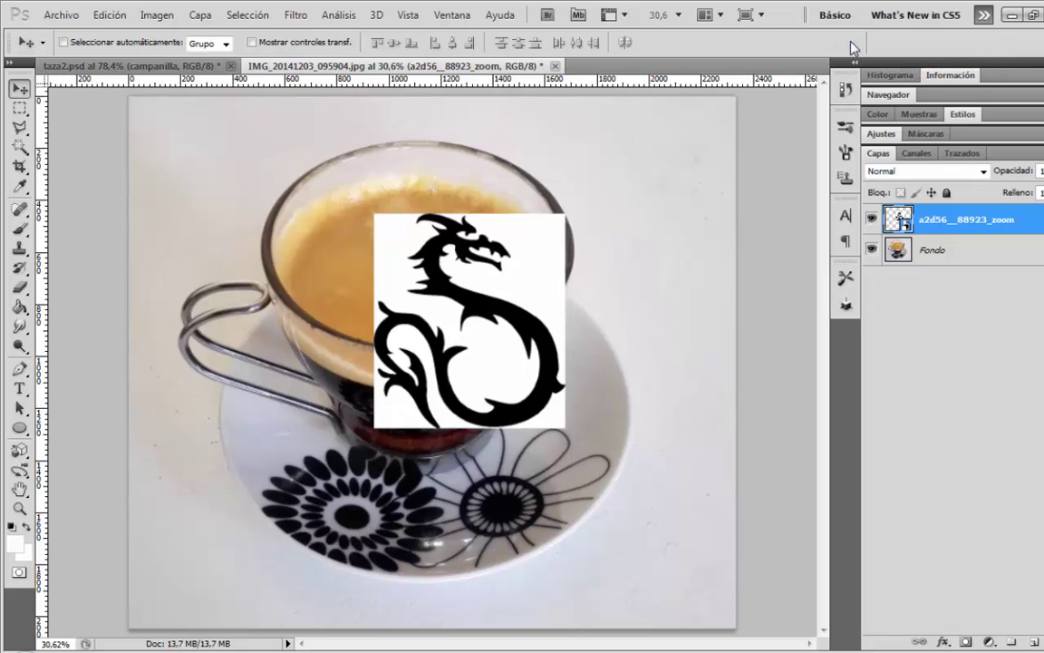
Pick the Magic Wand and rasterize the dragon layer
click(20, 145)
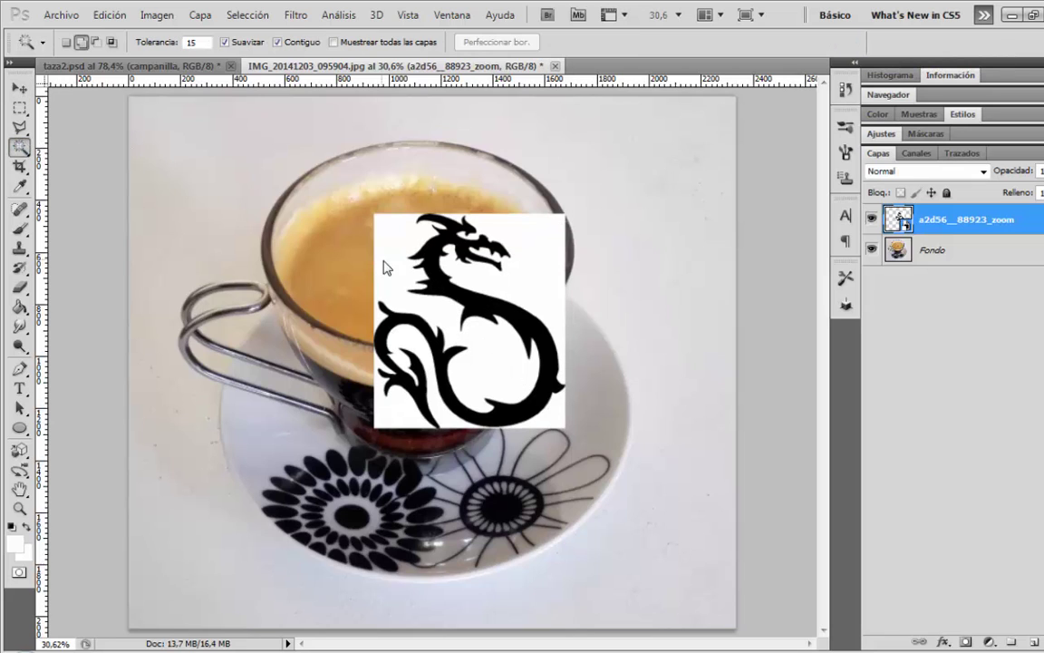
click(388, 269)
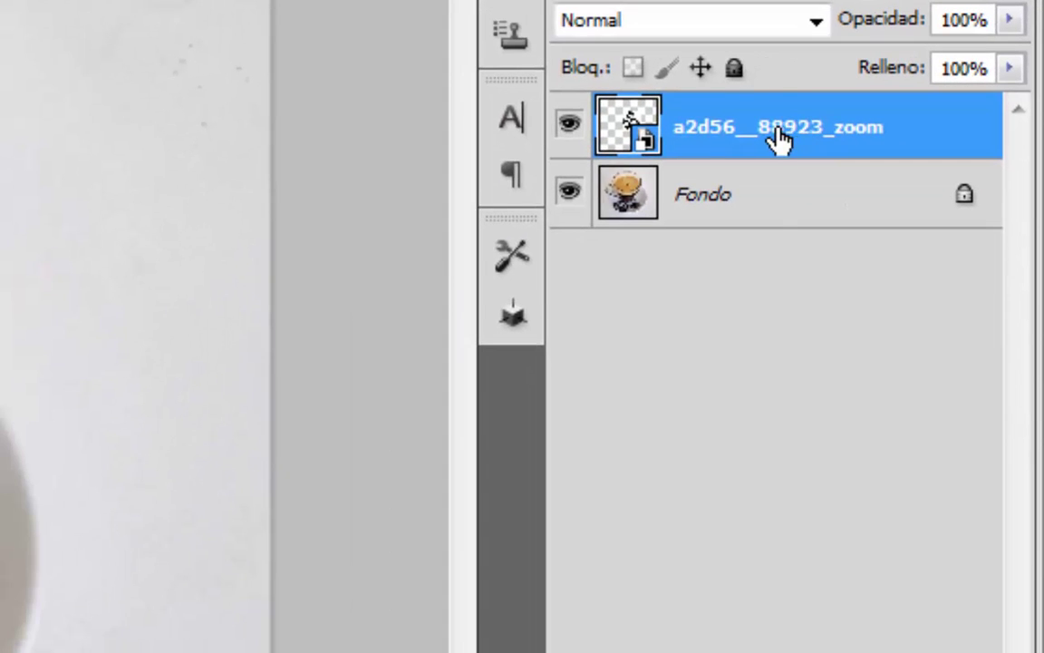
right_click(778, 132)
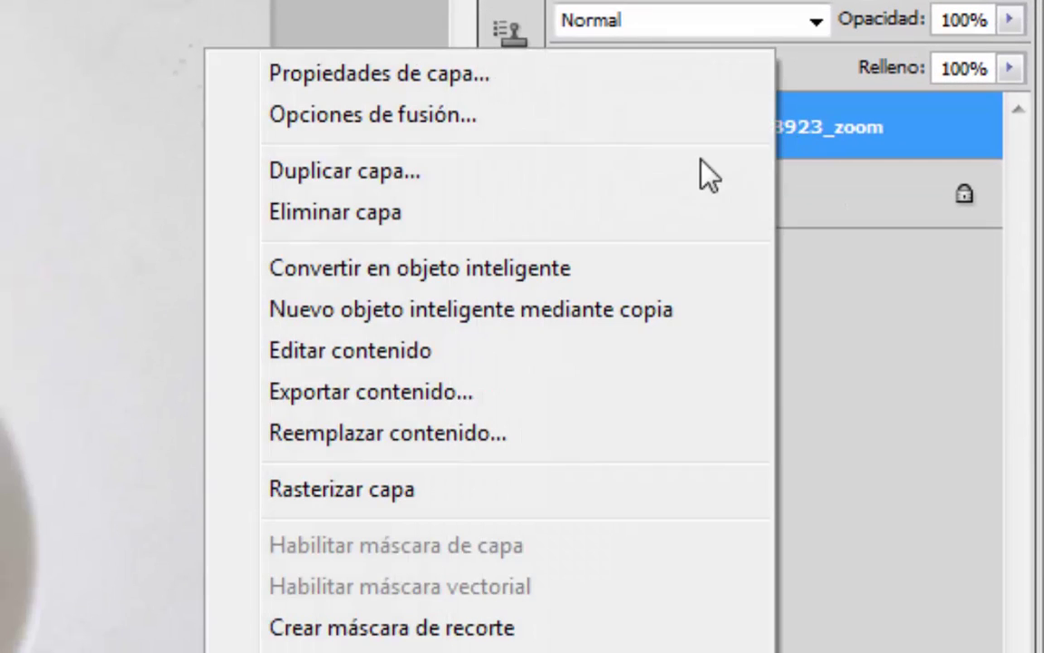
click(399, 491)
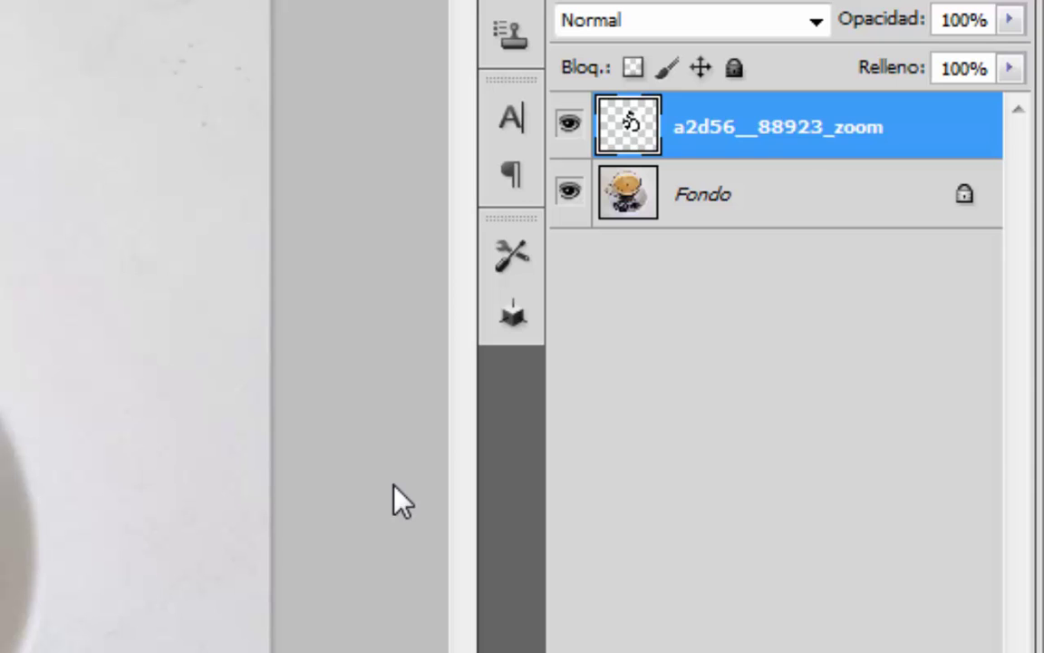
Delete the white background around the dragon and clear the selection
ctrl+click(648, 145)
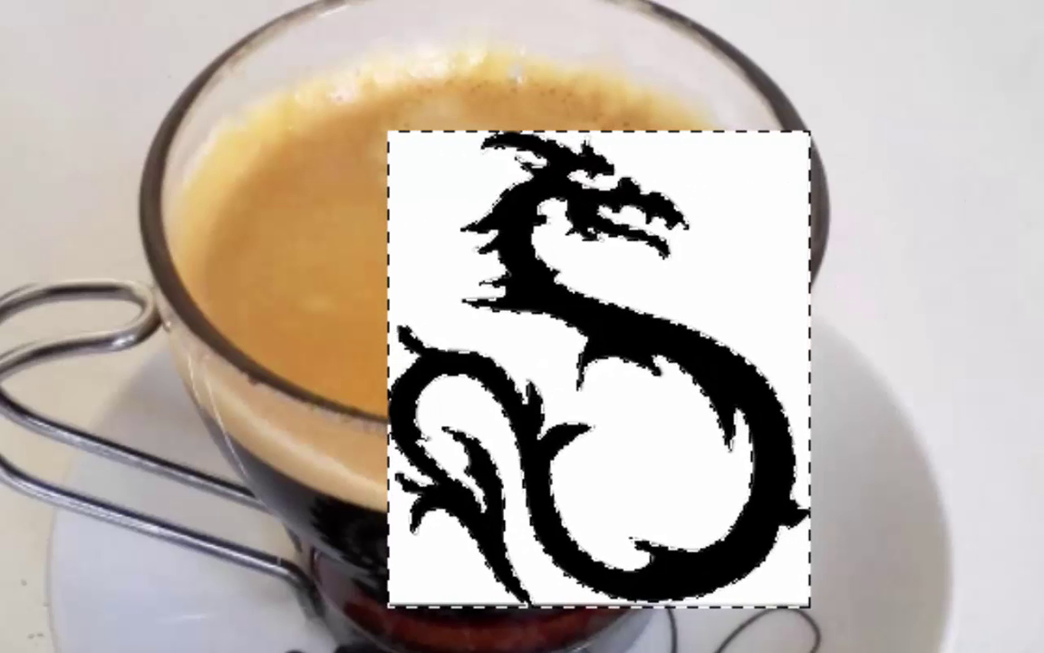
key(Delete)
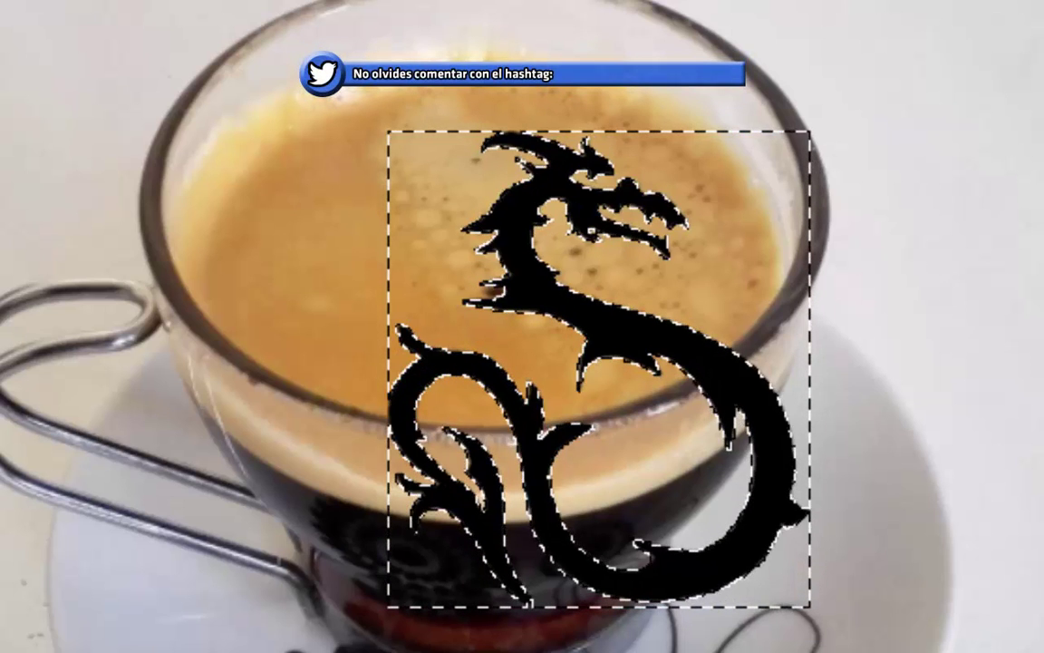
key(ctrl+d)
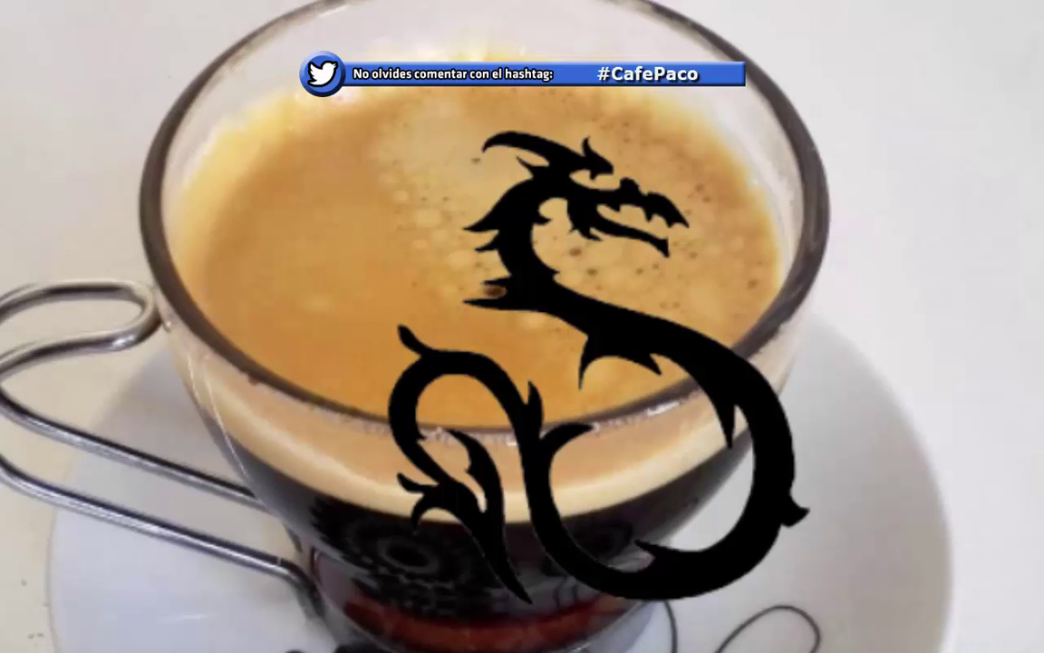
key(ctrl+t)
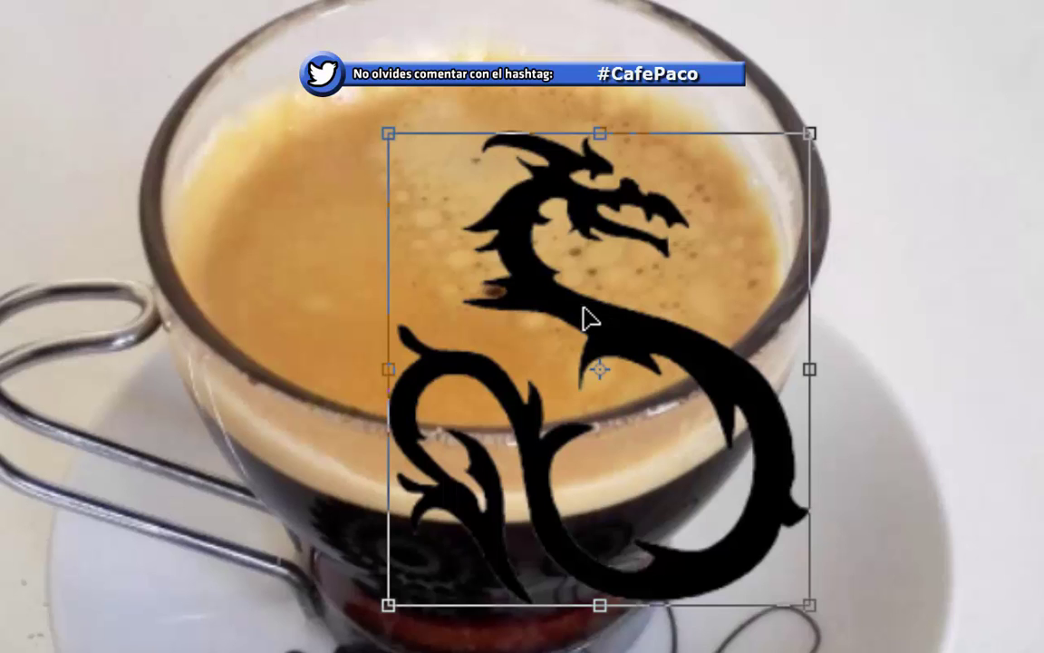
Move the dragon over the coffee and distort its four corners so it lies flat in the cup
mouse_move(578, 308)
mouse_down()
mouse_move(512, 244)
mouse_move(469, 221)
mouse_up()
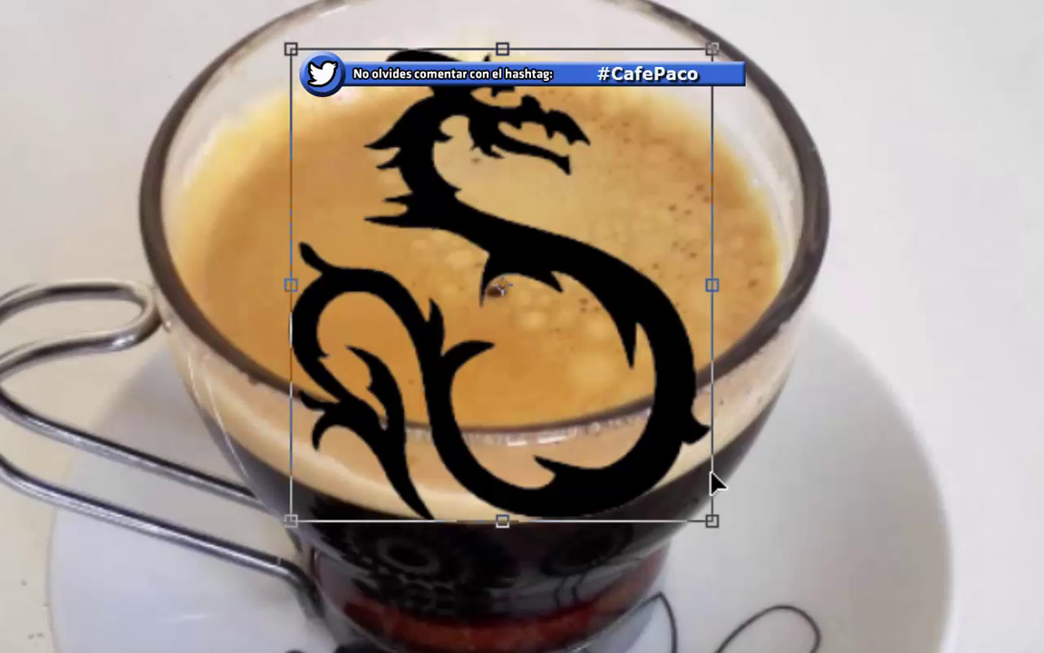
right_click(443, 204)
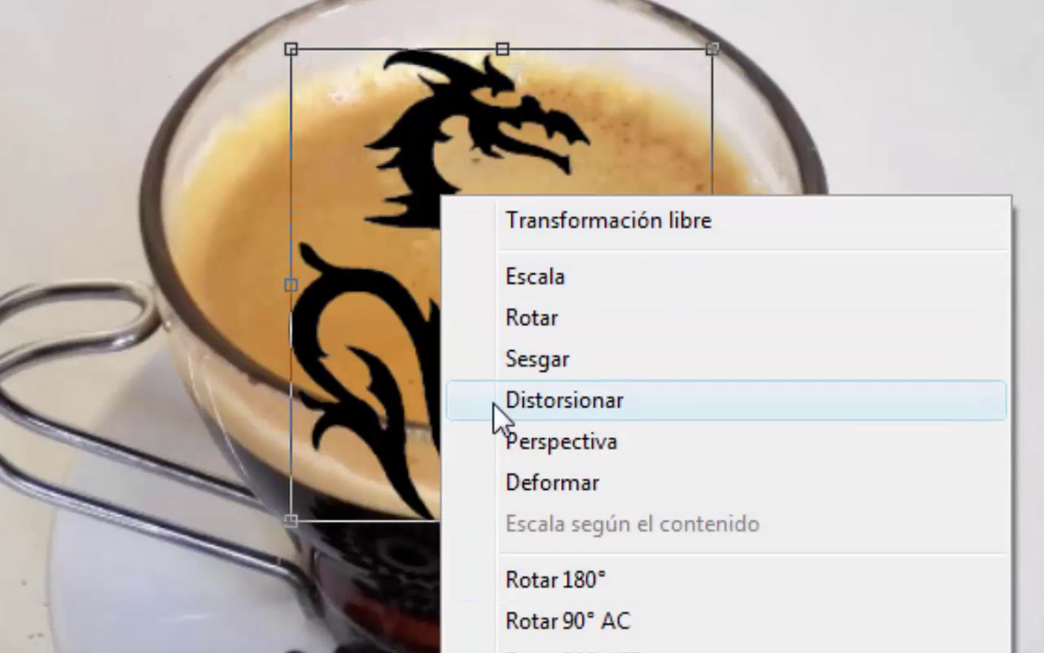
click(629, 401)
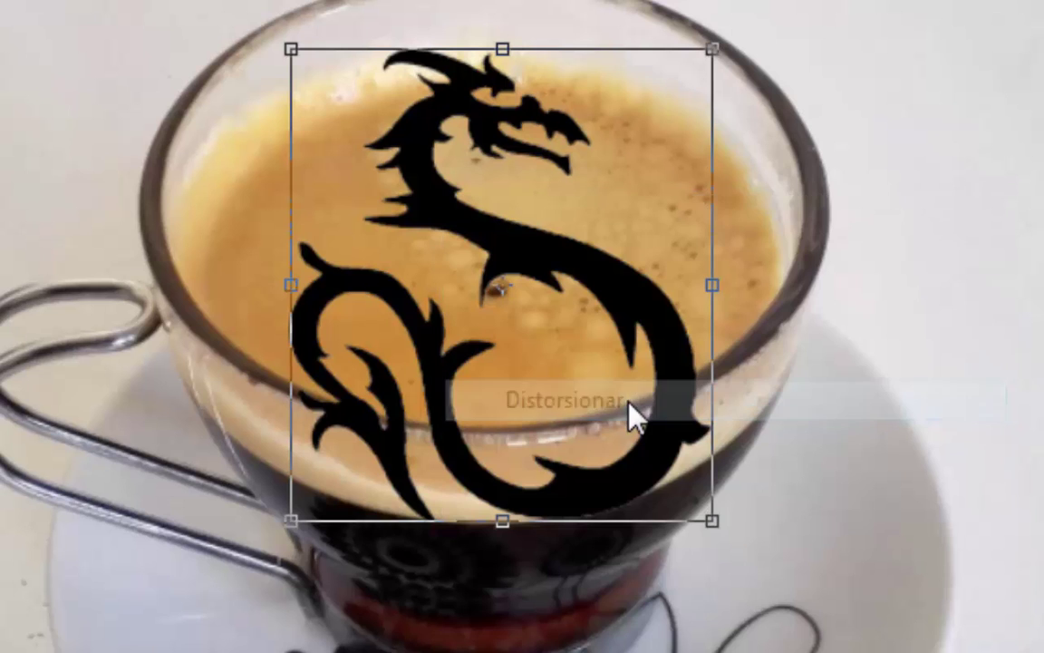
drag(298, 527, 215, 355)
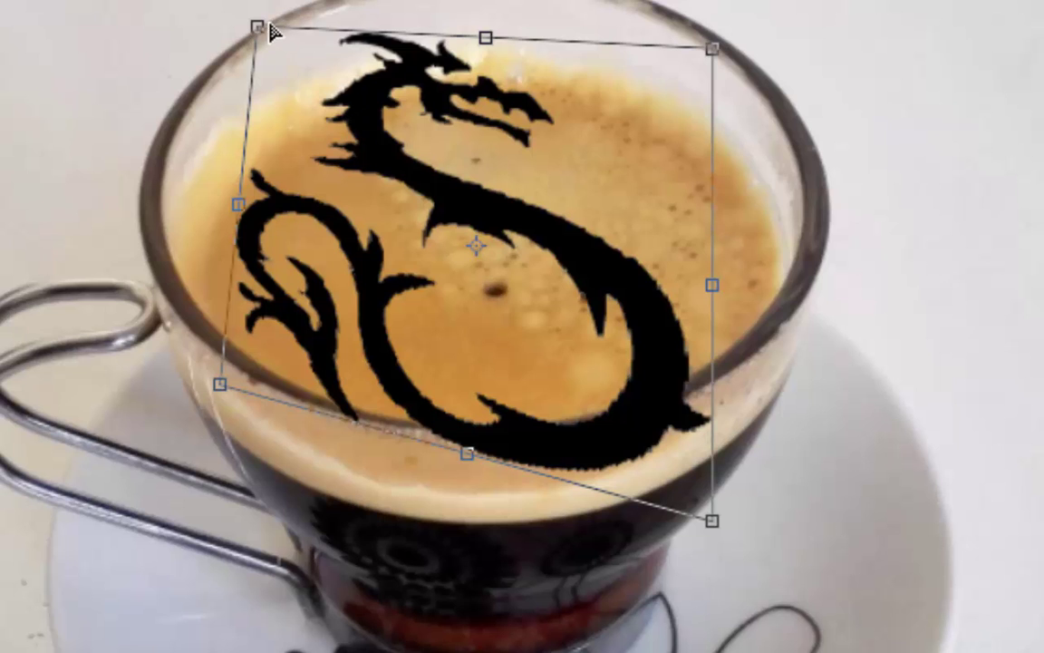
drag(263, 30, 372, 71)
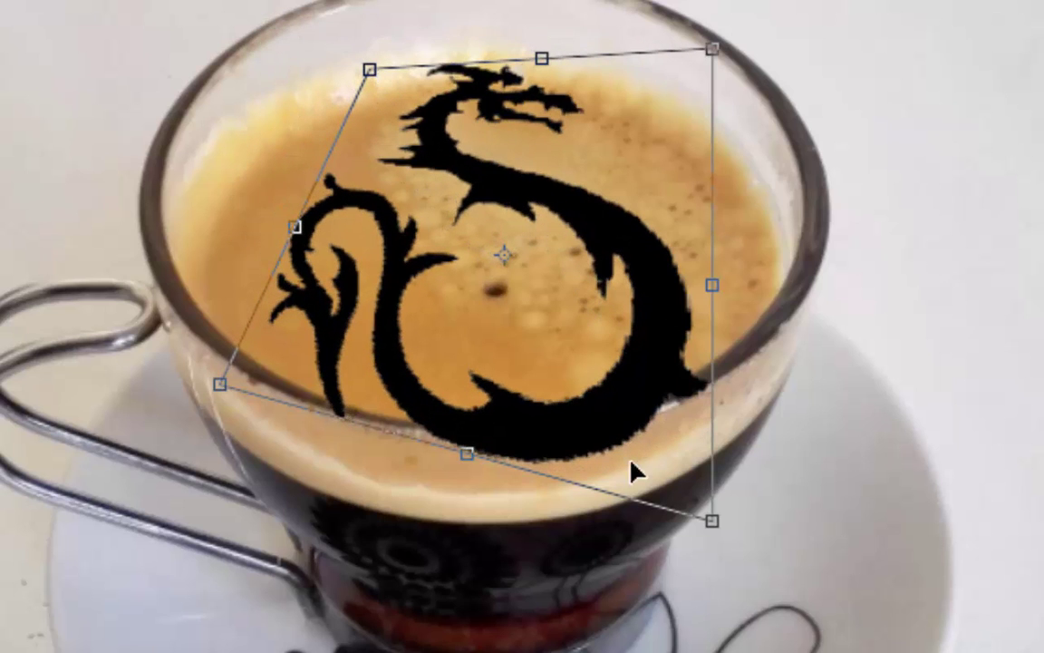
drag(726, 544, 642, 453)
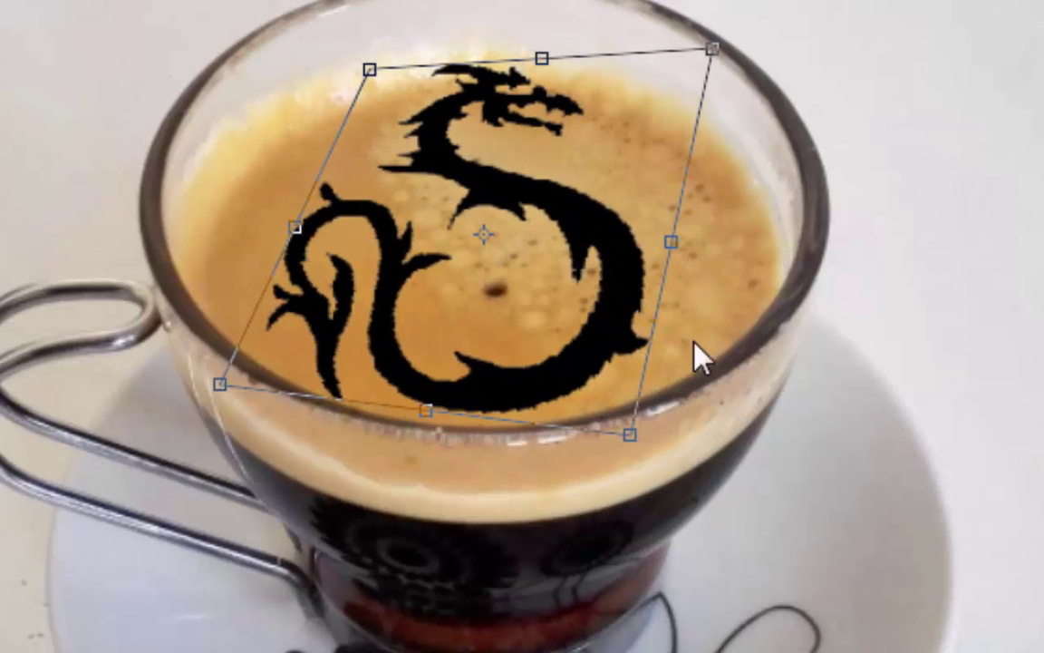
drag(717, 49, 761, 116)
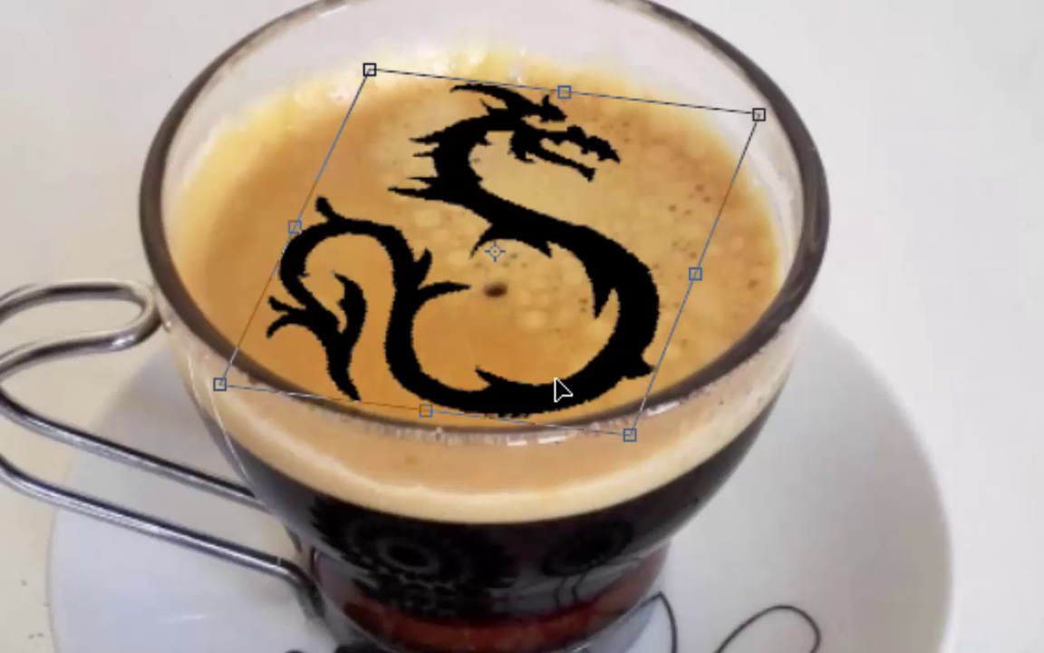
key(Return)
key(w)
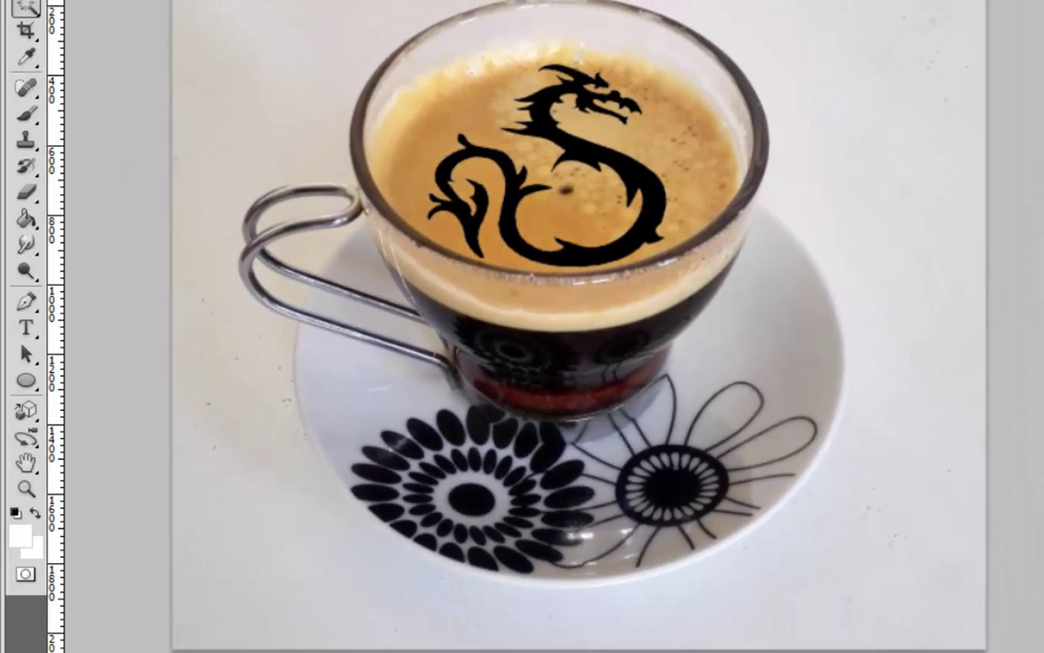
click(18, 537)
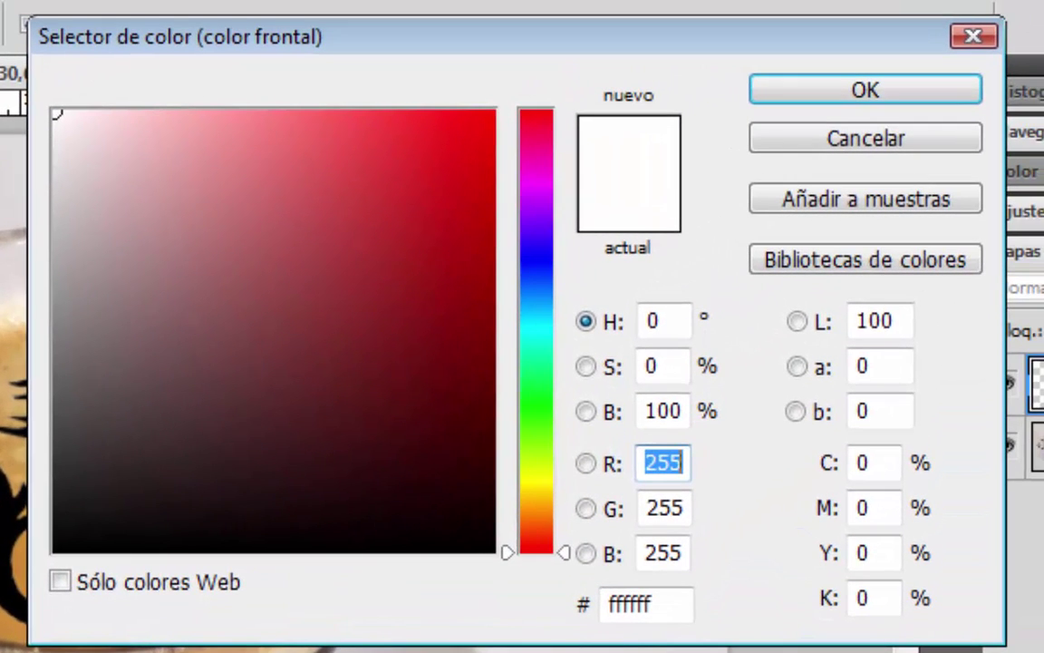
Enter hex 440000 (R 68, G 0, B 0) as the foreground colour
click(648, 605)
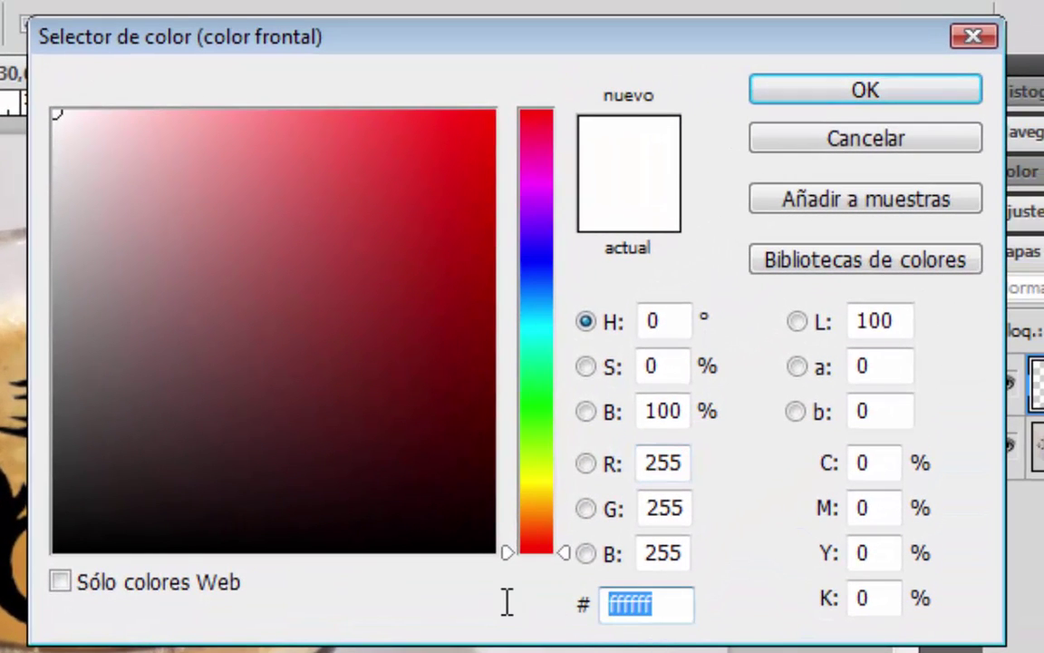
text(0)
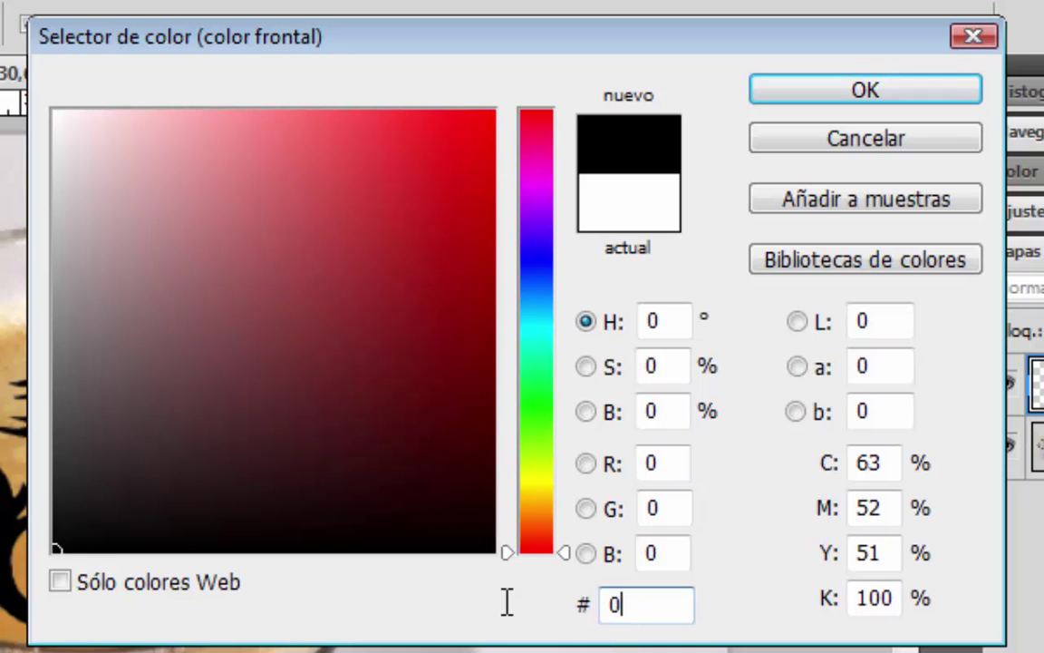
text(022)
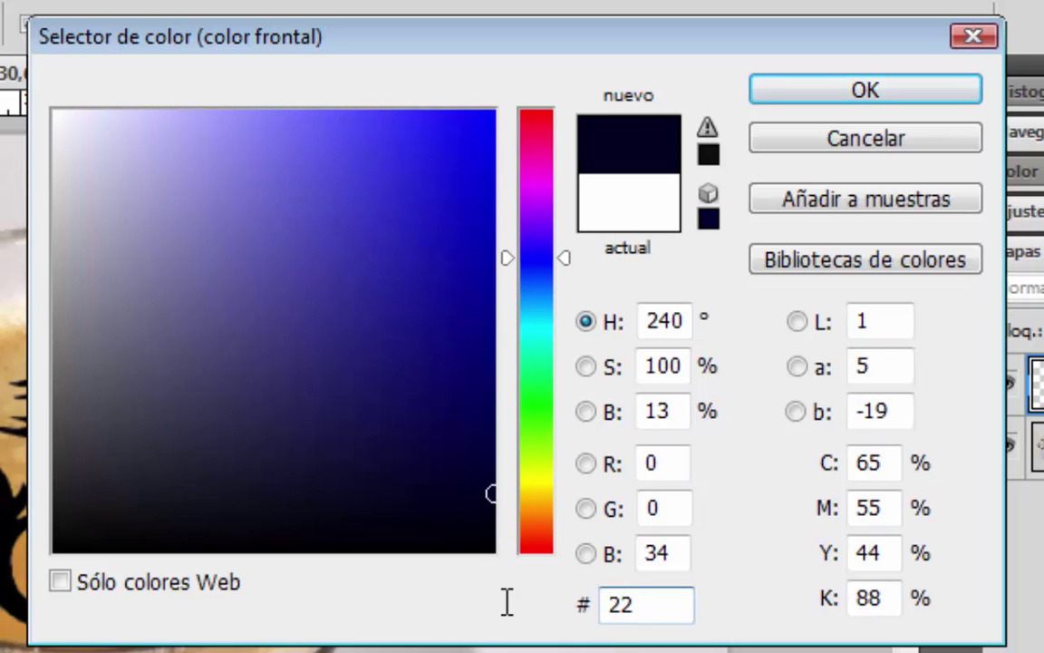
text(0000)
key(BackSpace)
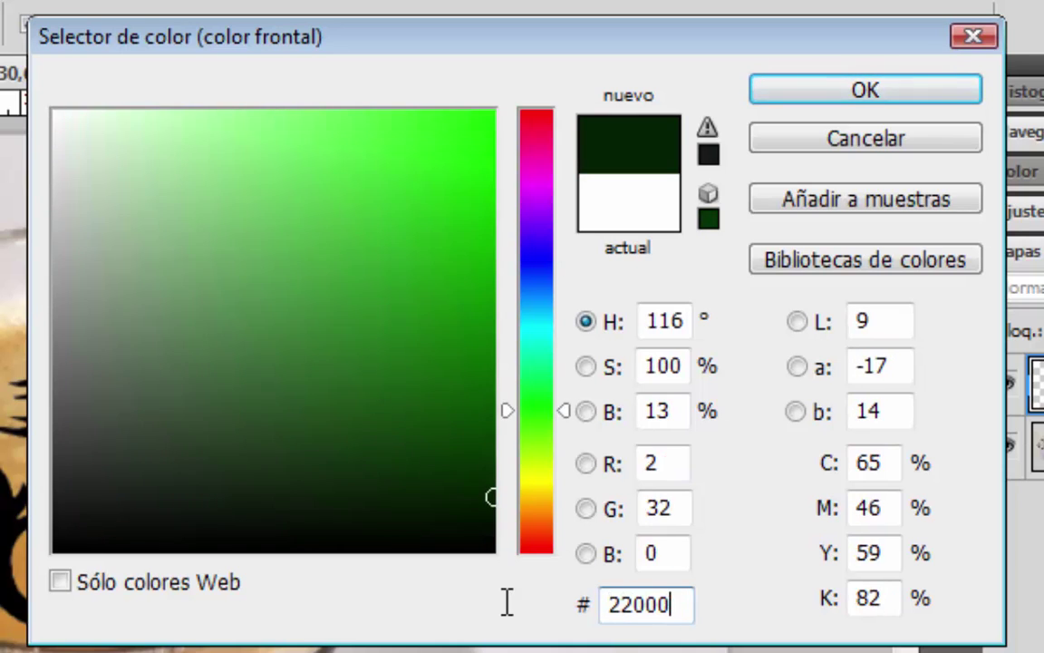
key(BackSpace)
key(BackSpace)
key(BackSpace)
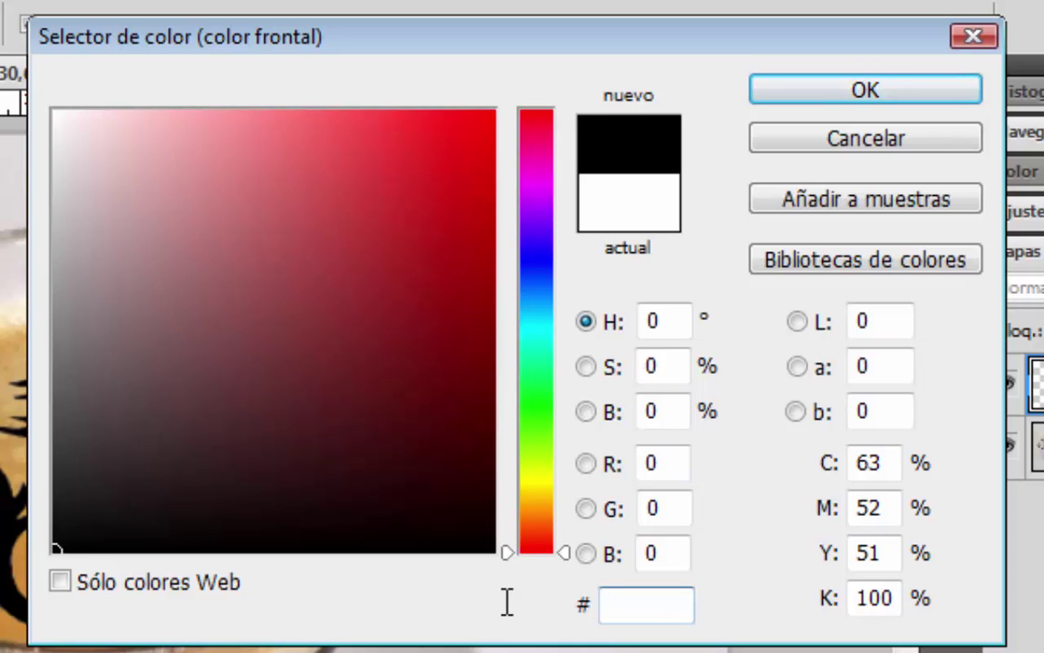
text(440000)
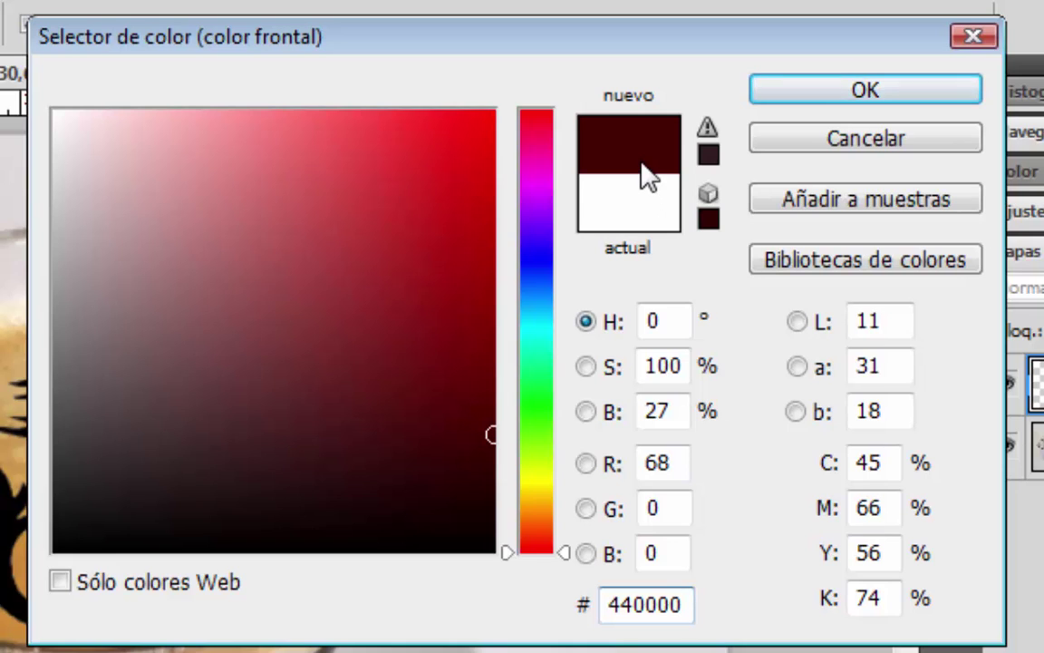
click(871, 91)
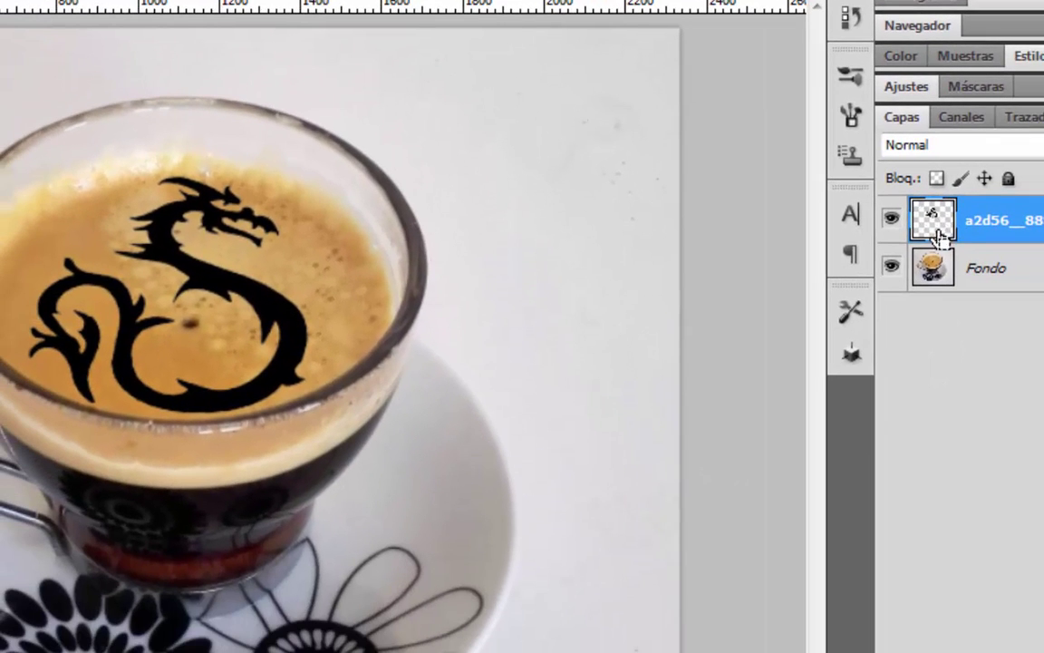
Fill the dragon's outline with the dark red foreground colour and clear the selection
ctrl+click(934, 220)
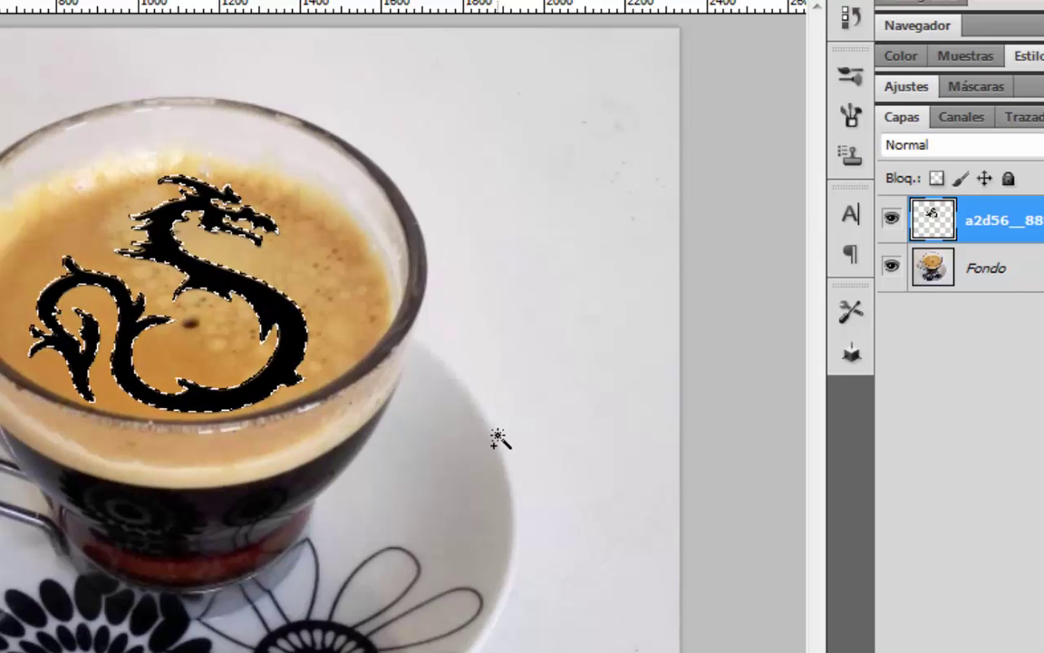
key(alt+BackSpace)
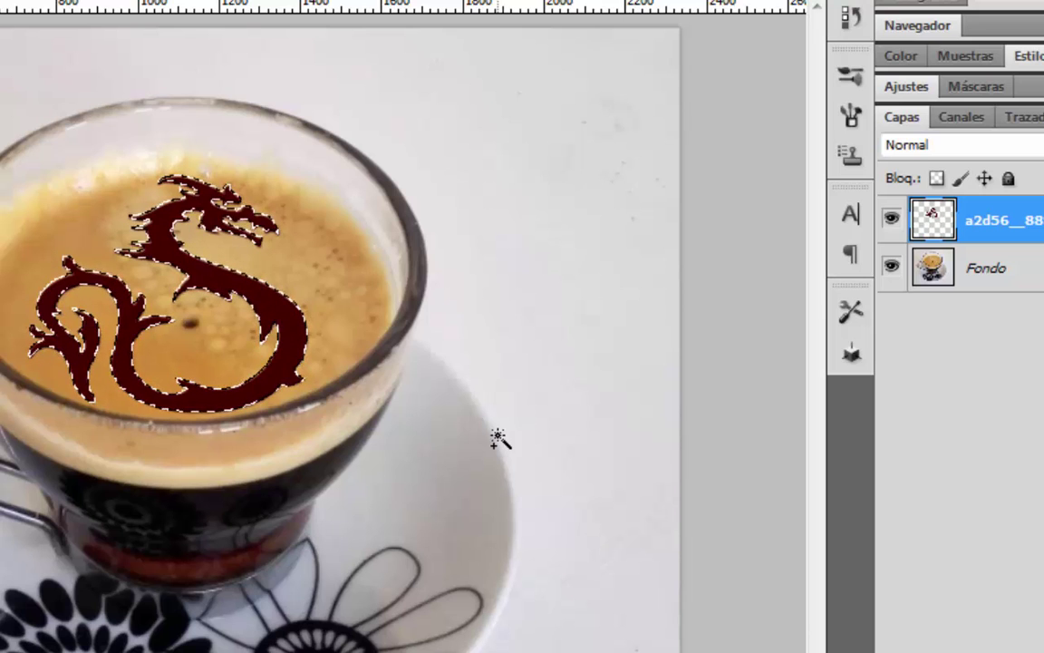
key(ctrl+d)
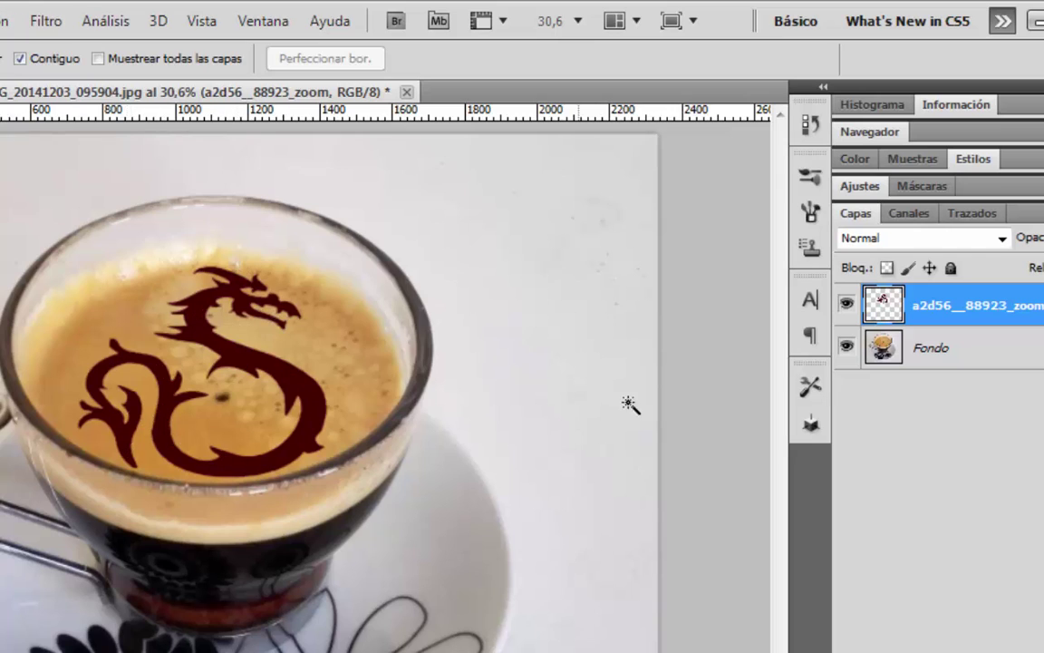
Set the dragon layer to Subexposición lineal and apply a 1,4-pixel Gaussian blur
click(910, 241)
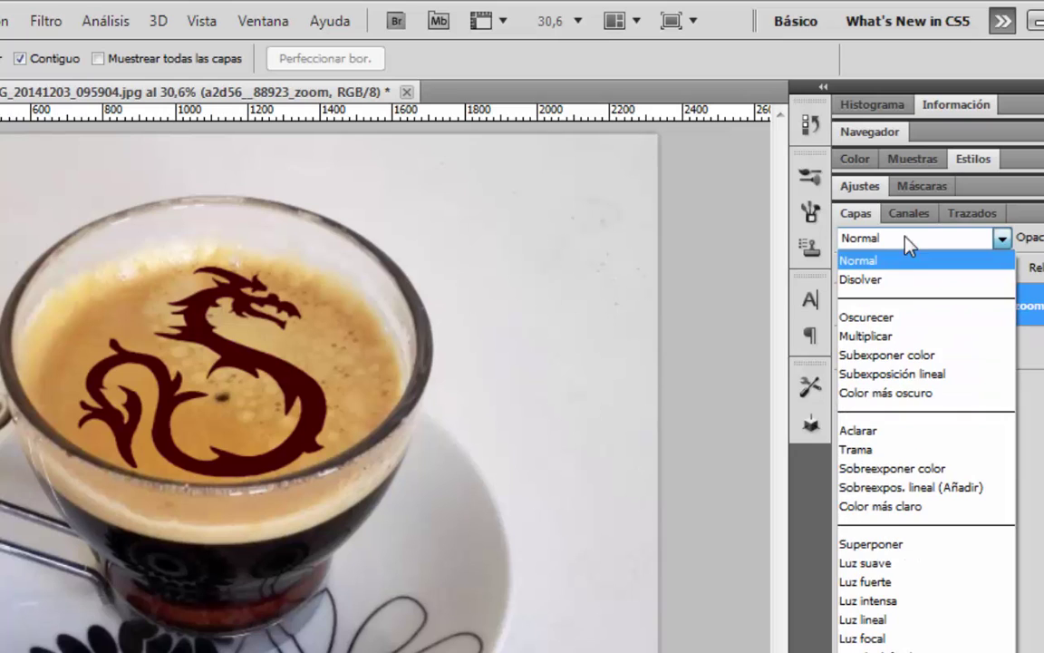
click(925, 379)
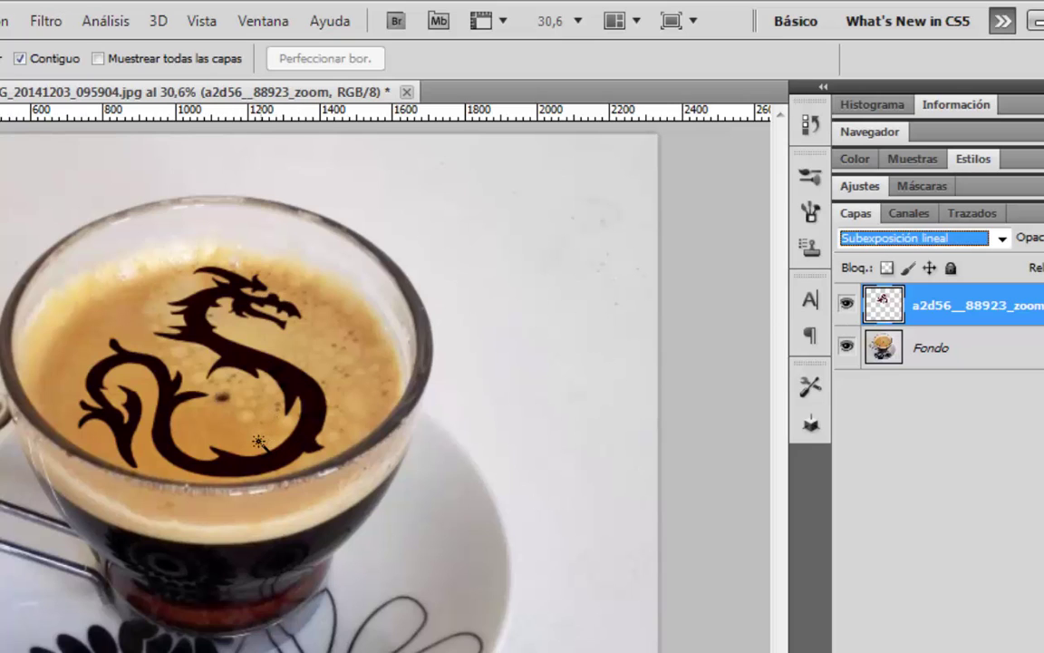
click(47, 20)
mouse_move(81, 259)
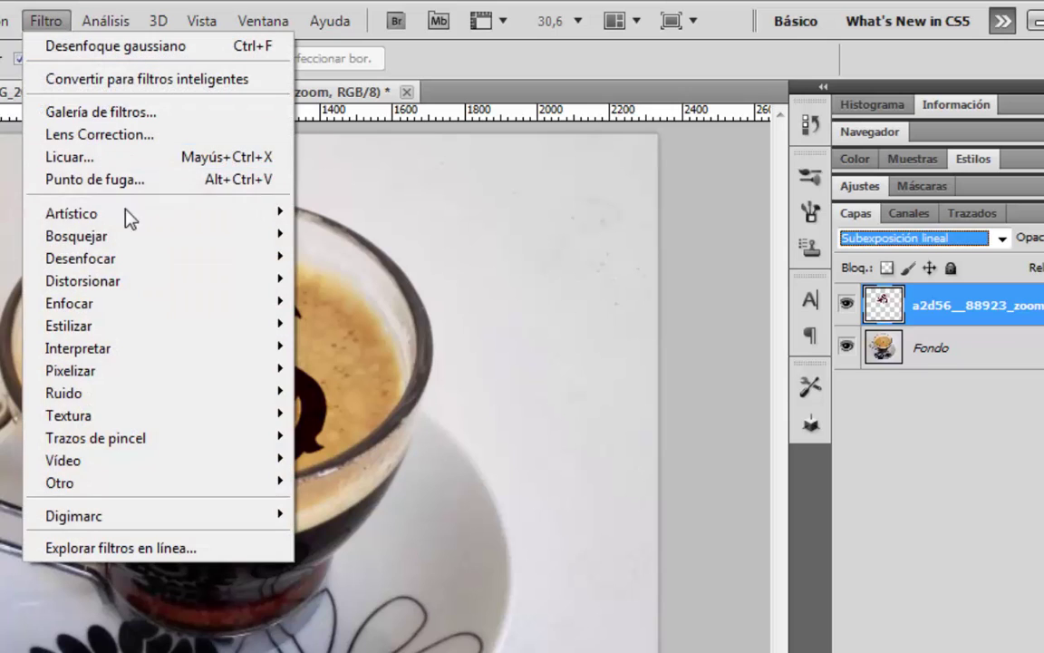
click(386, 414)
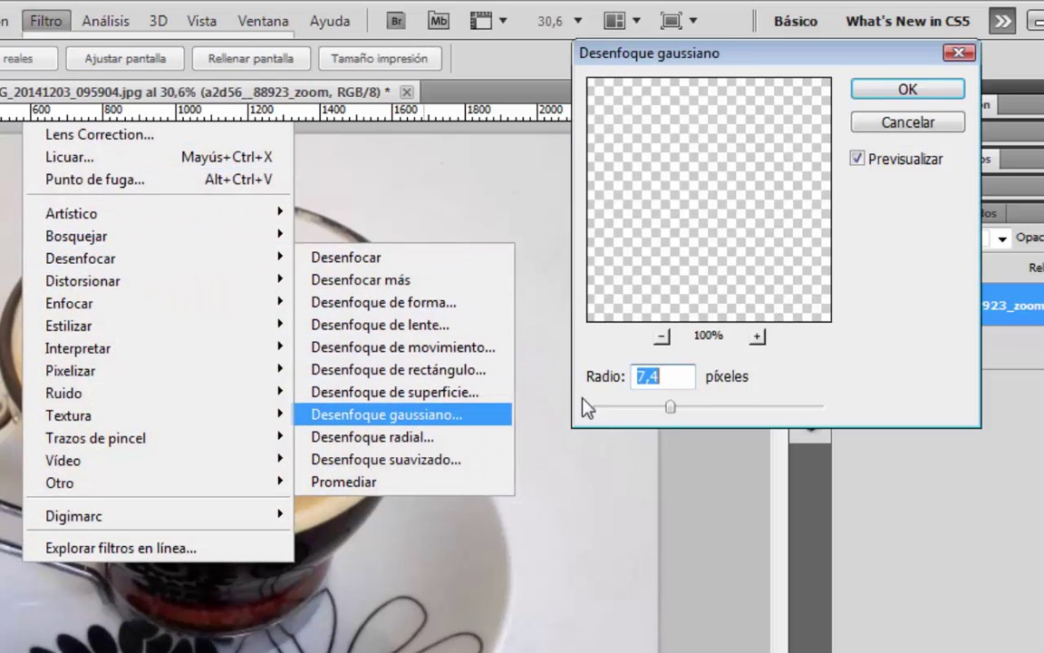
drag(676, 412, 613, 414)
click(893, 93)
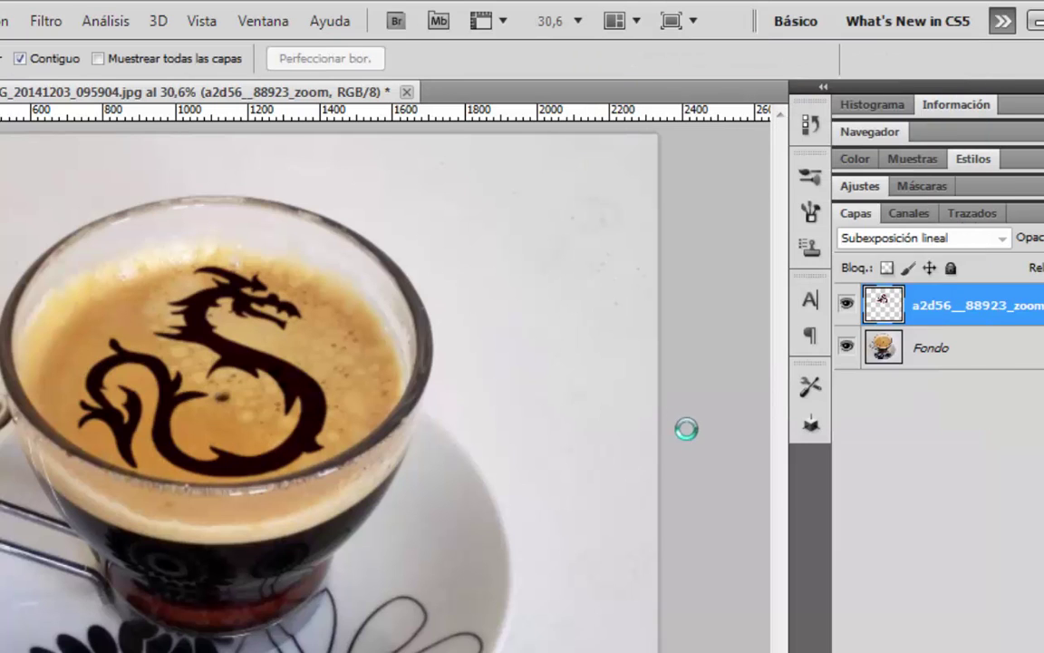
Convert the dragon layer to a smart object and apply a Desenfoque gaussiano with radius 7,6 px
right_click(952, 310)
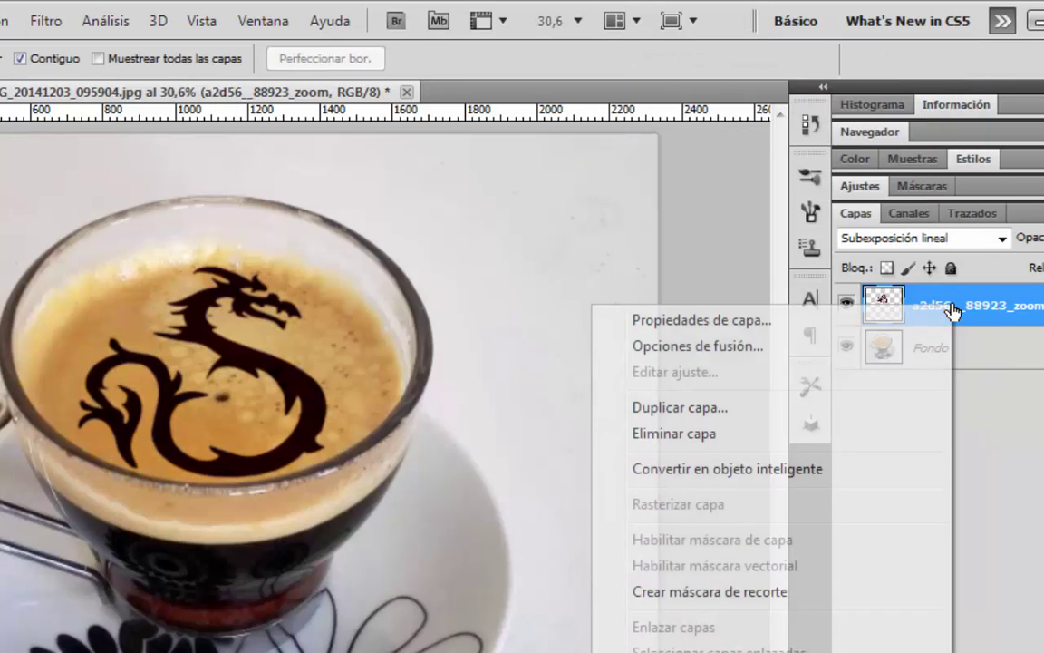
click(814, 470)
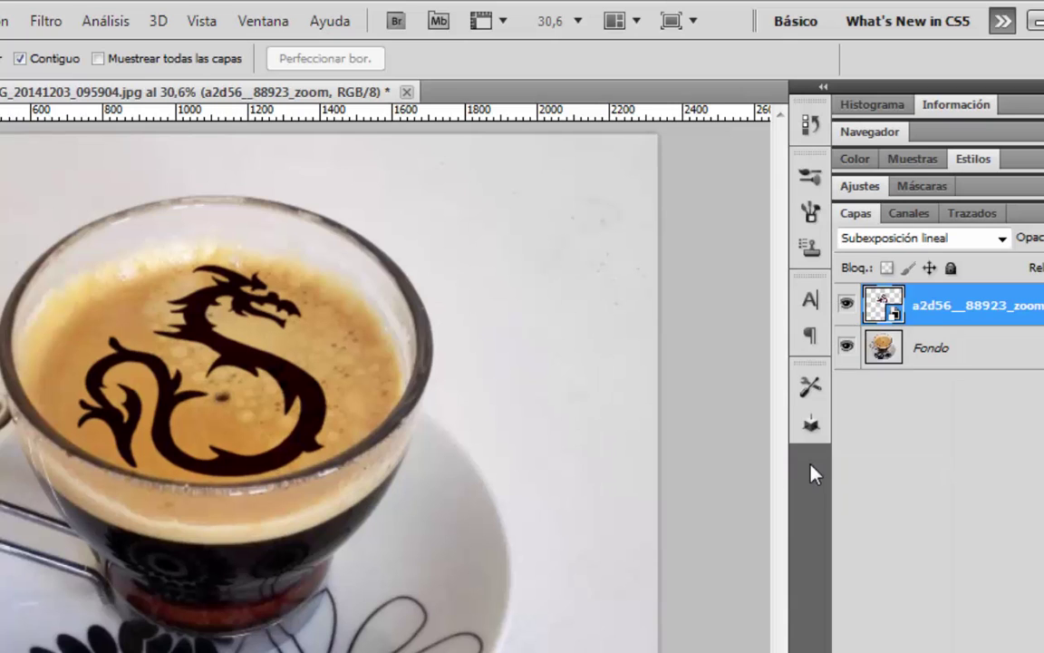
click(53, 20)
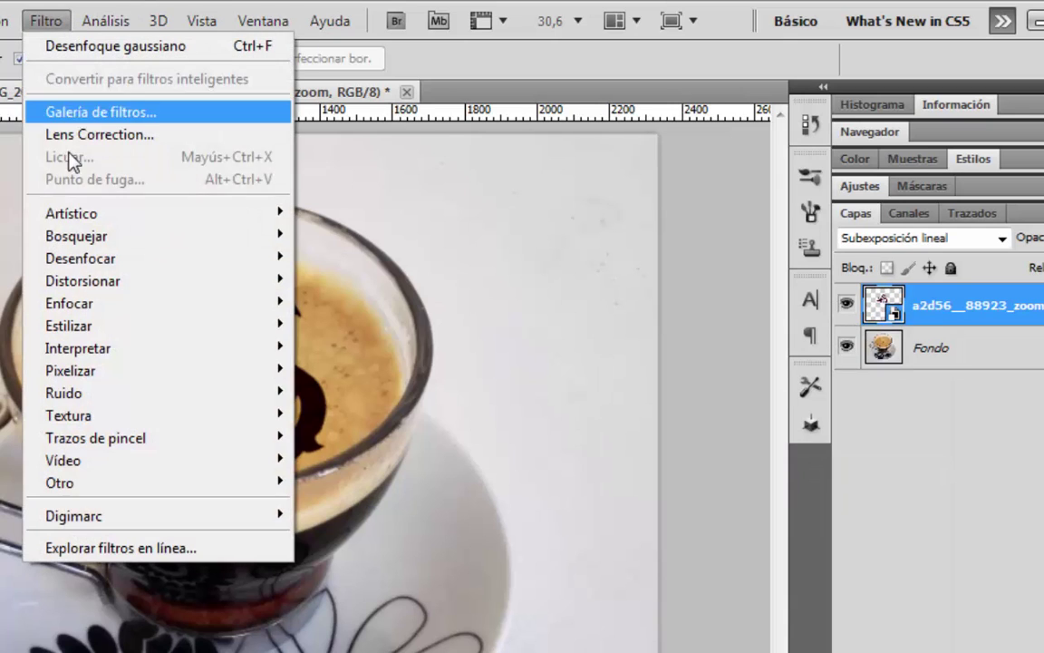
mouse_move(80, 259)
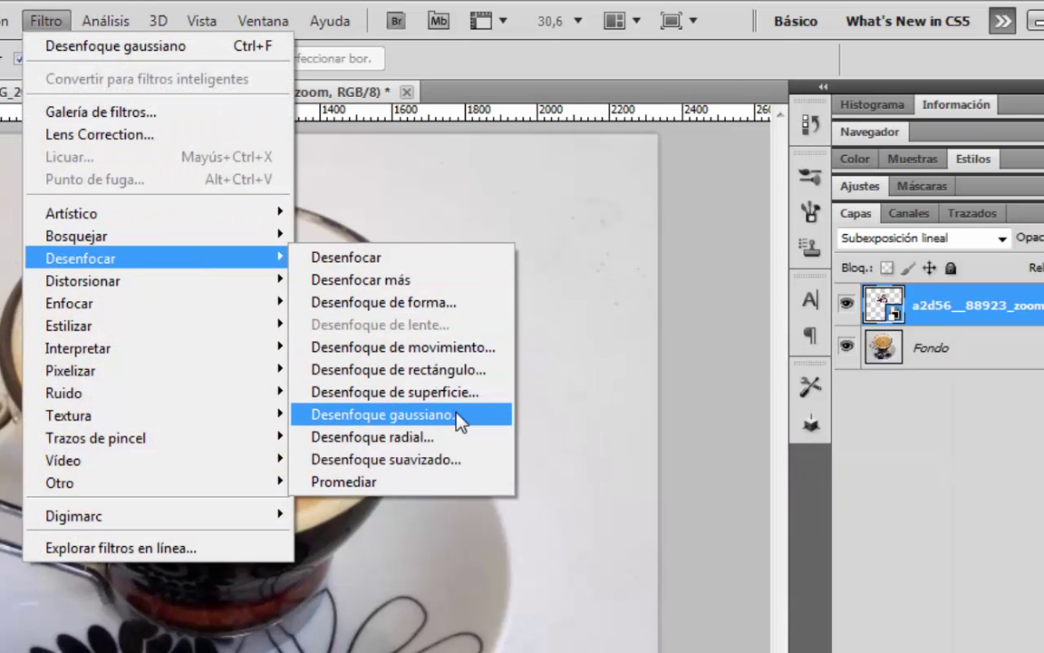
click(457, 419)
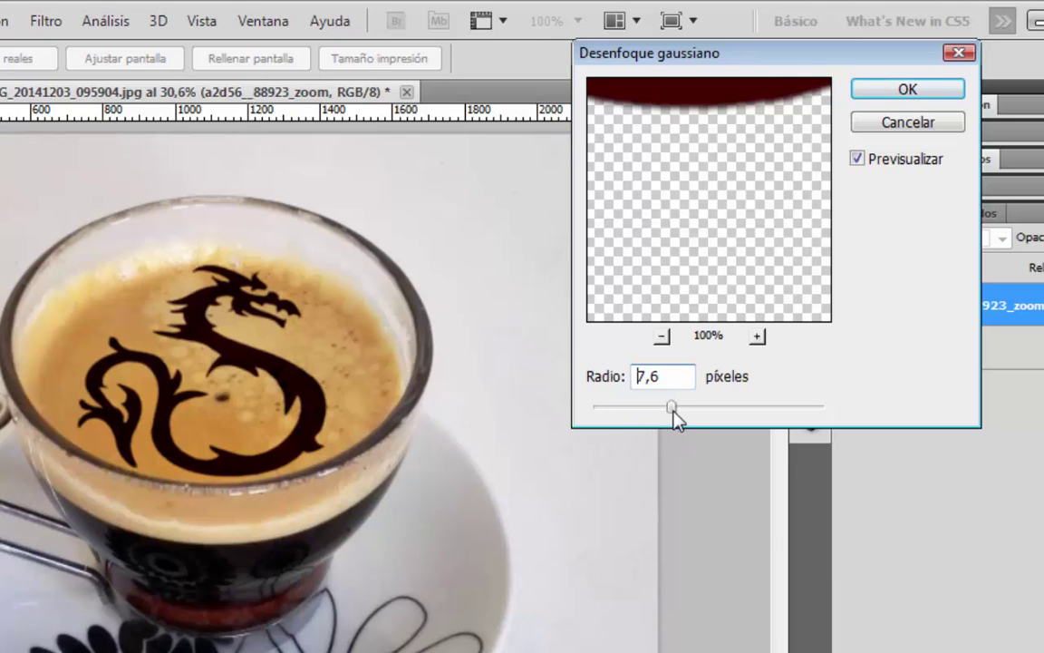
drag(673, 407, 673, 409)
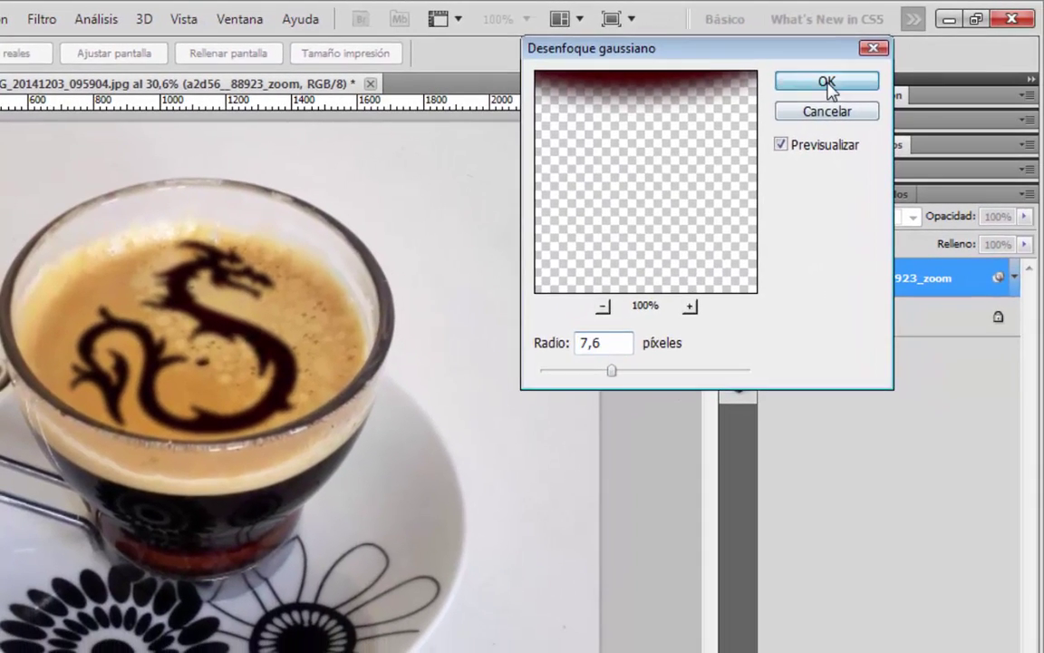
click(897, 91)
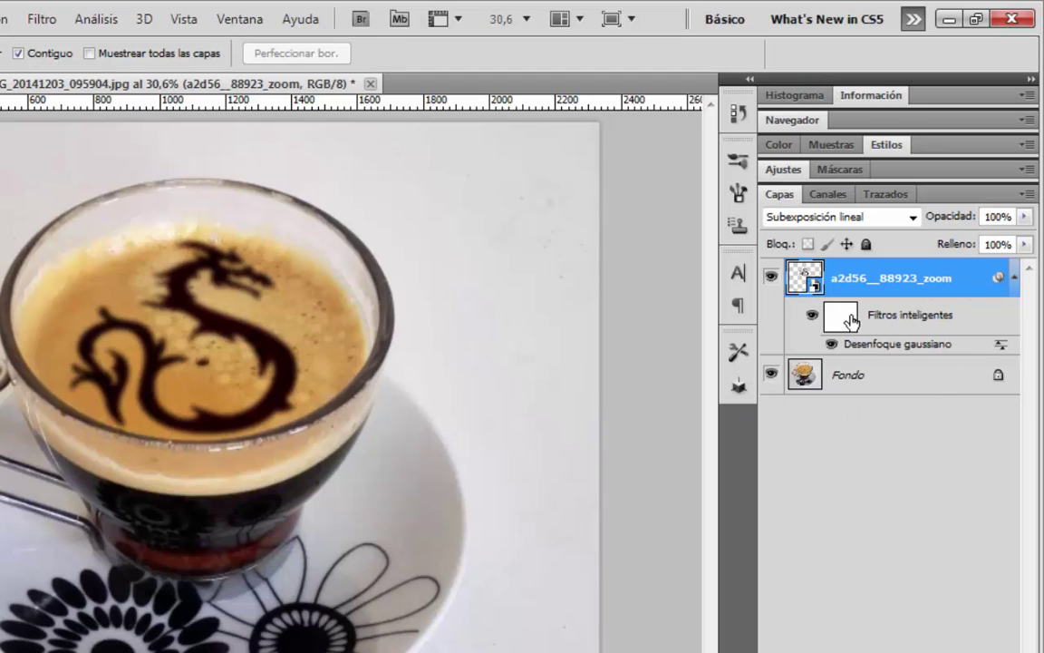
Change the blending mode of the dragon's Gaussian blur smart filter to Trama
double_click(1002, 350)
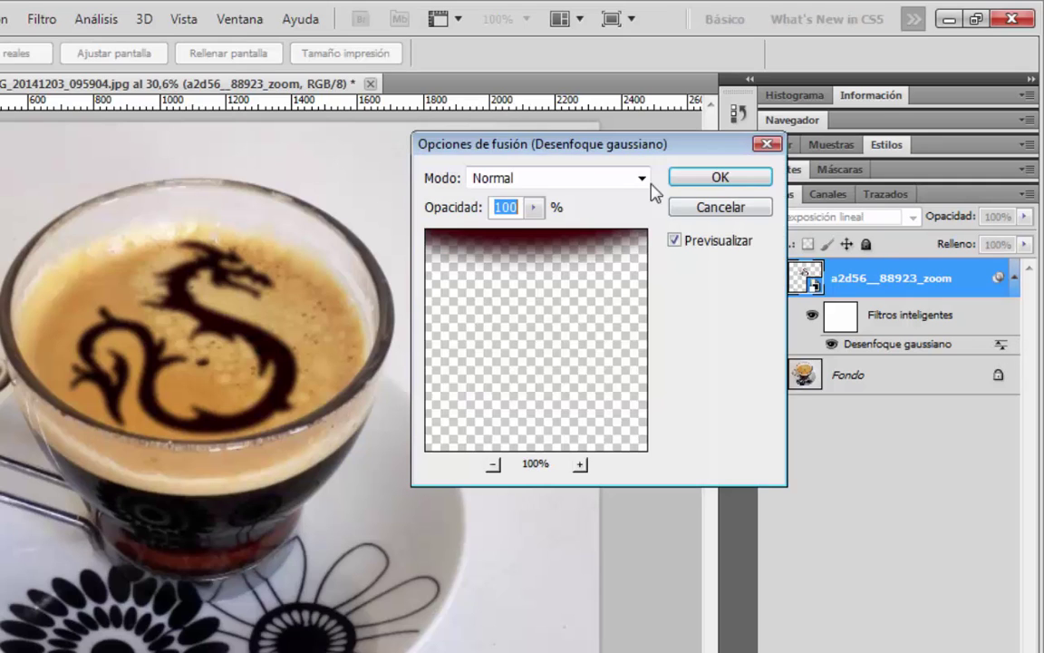
click(521, 181)
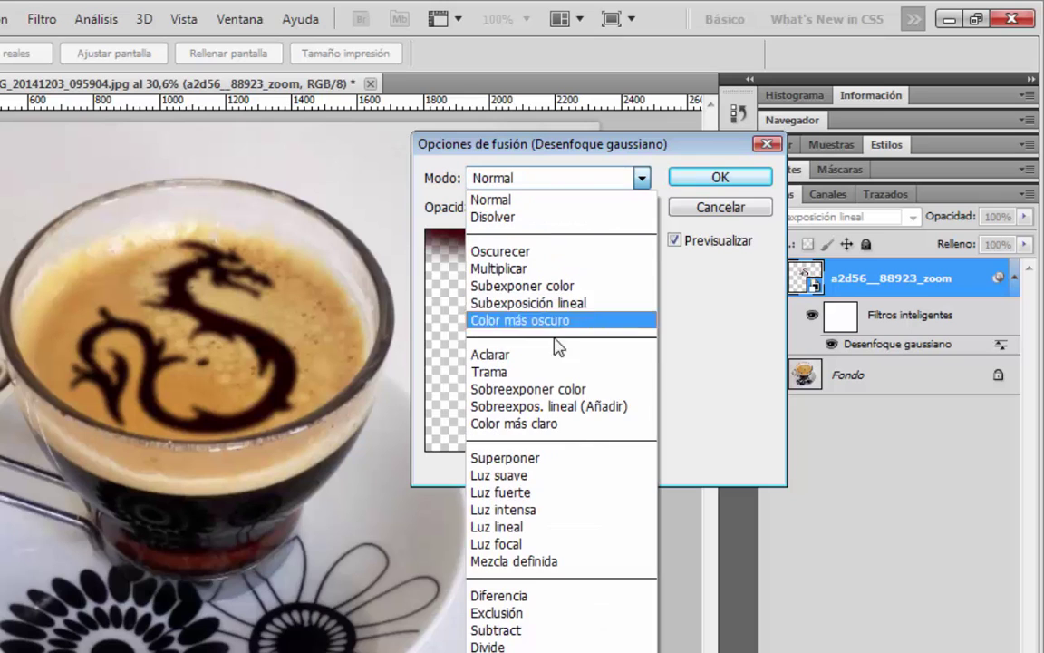
click(544, 368)
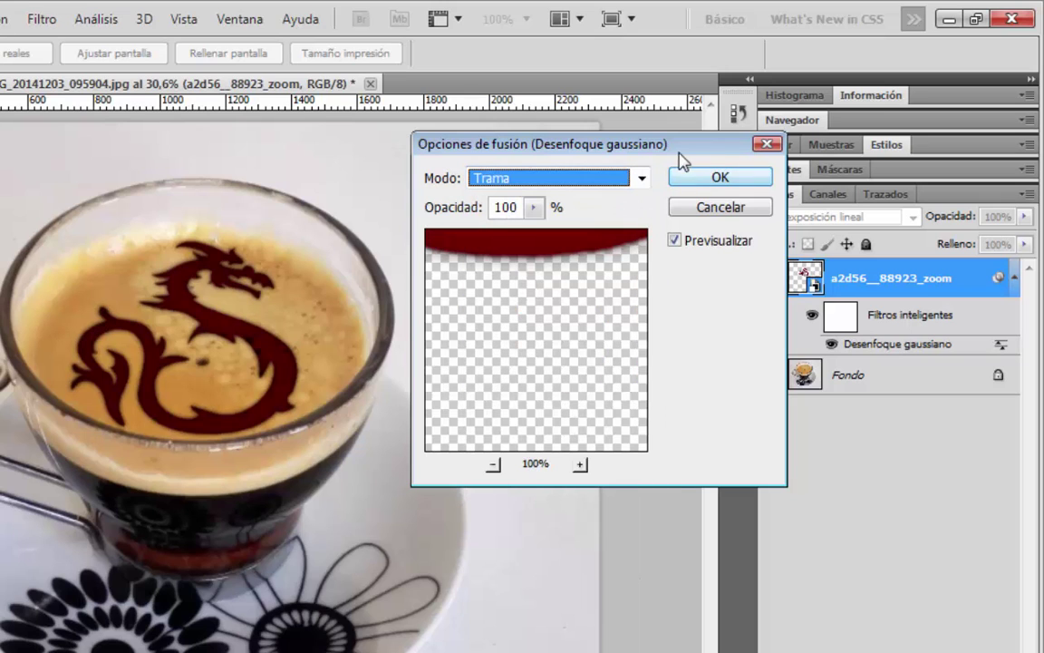
click(734, 184)
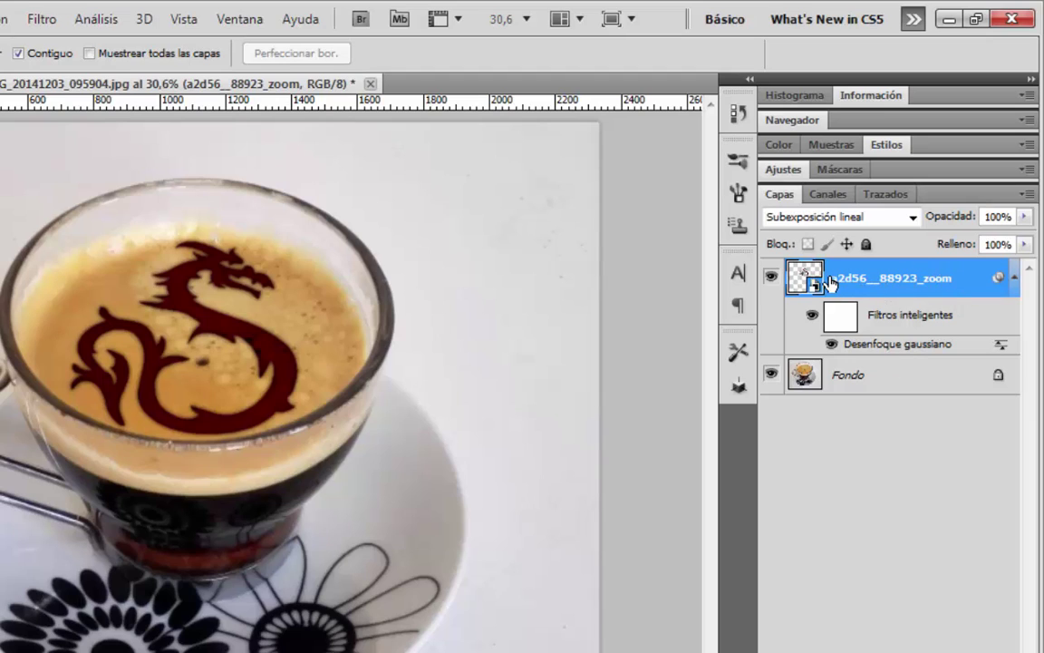
Add Bisel y relieve to the dragon, pointing downward with a local -41° light angle
double_click(973, 278)
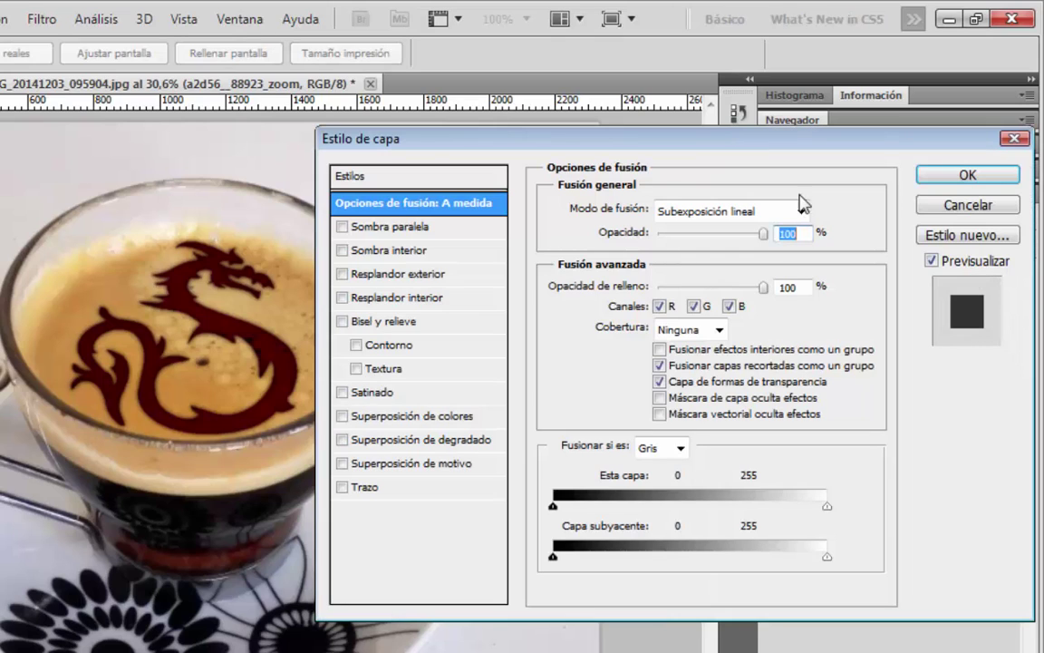
click(424, 325)
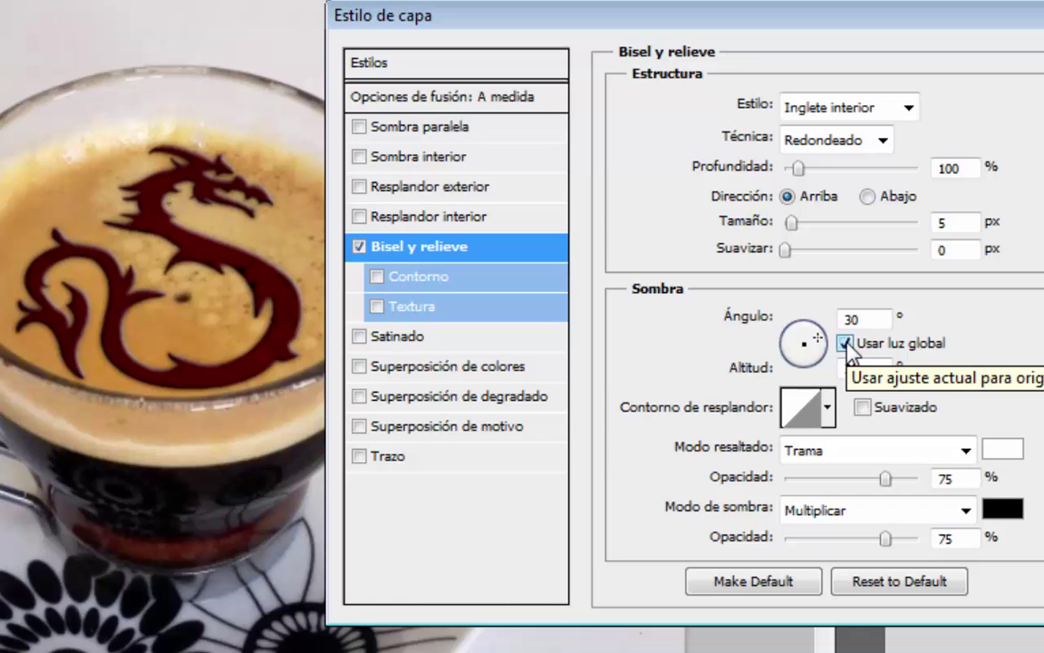
click(845, 343)
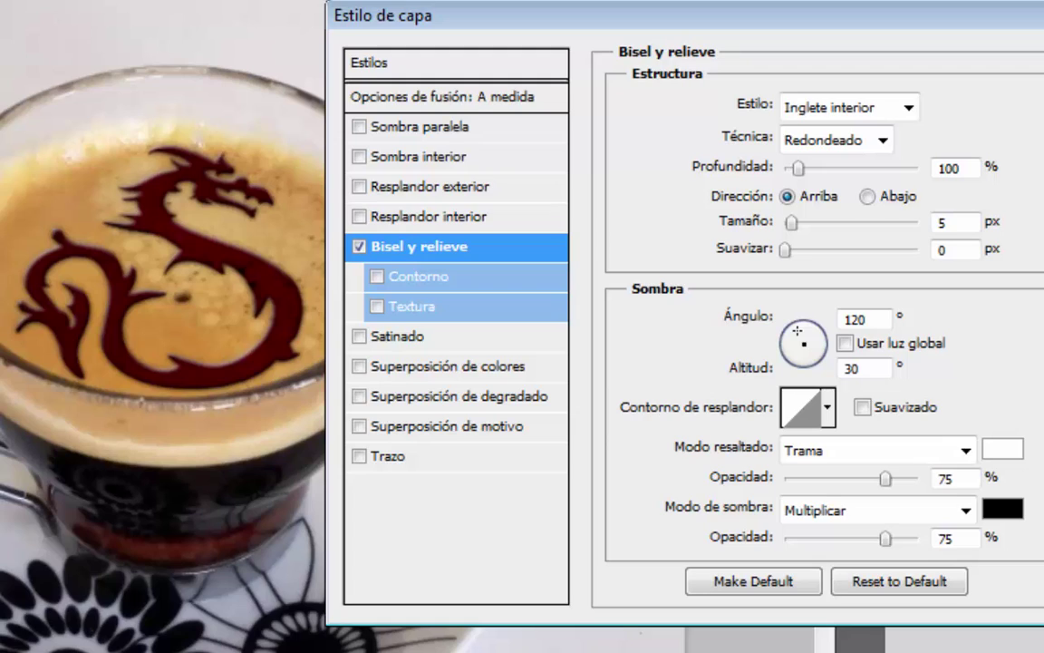
click(816, 353)
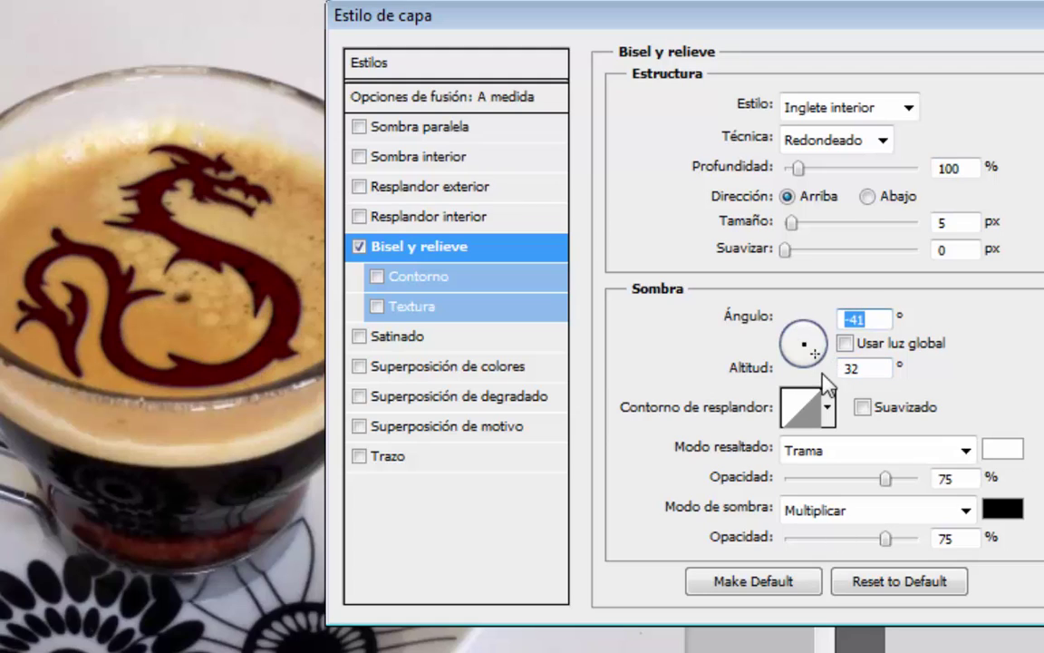
click(868, 197)
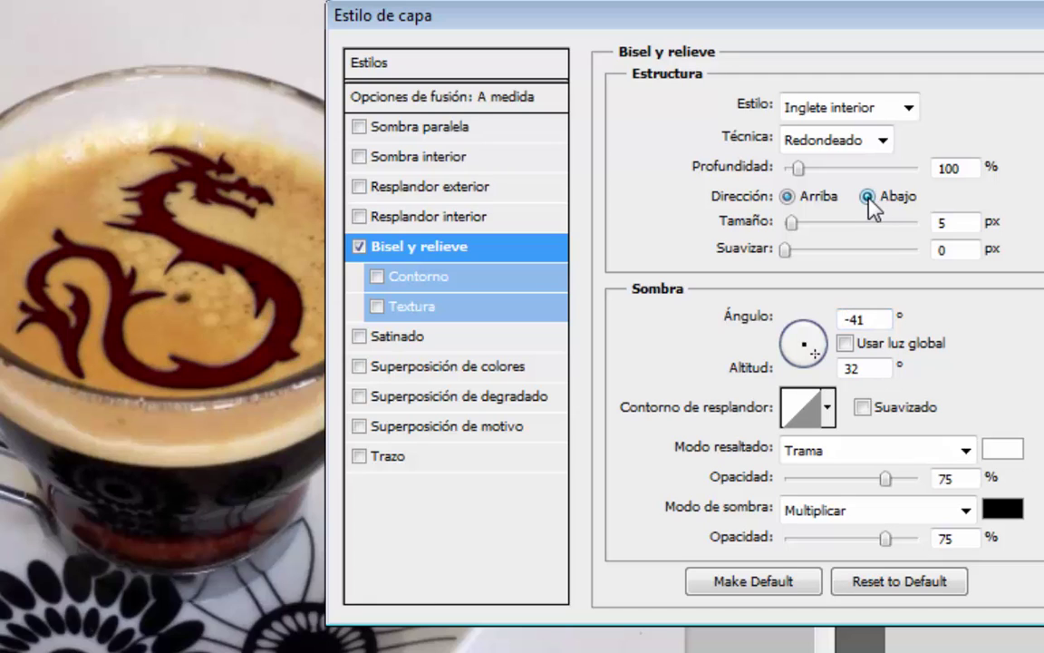
Try the Relieve and Inglete interior bevel styles while adjusting the bevel size
click(821, 108)
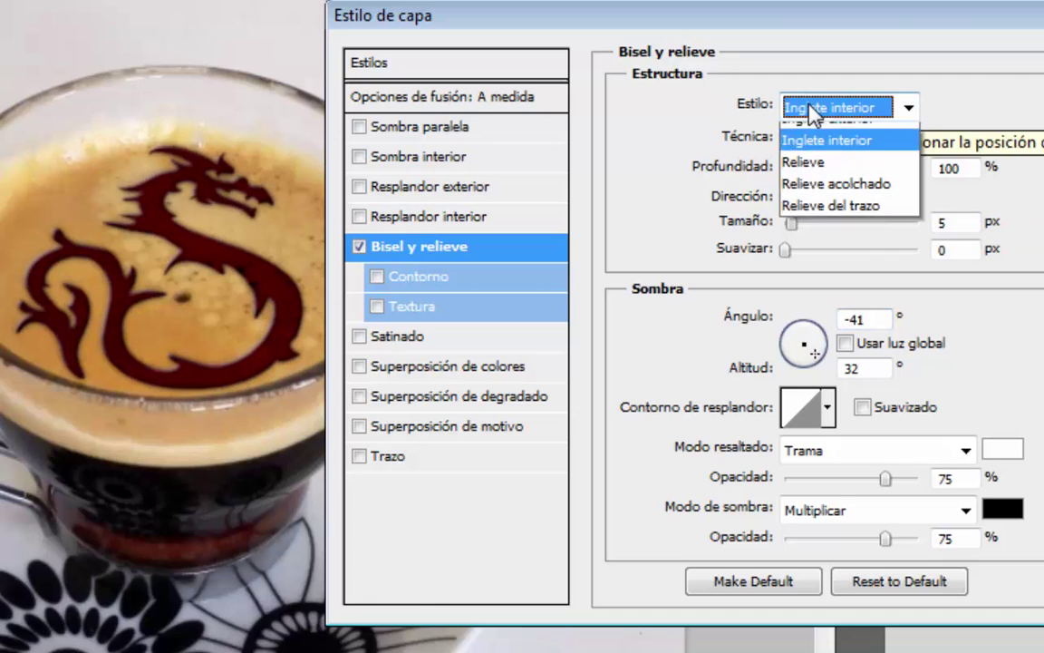
click(820, 177)
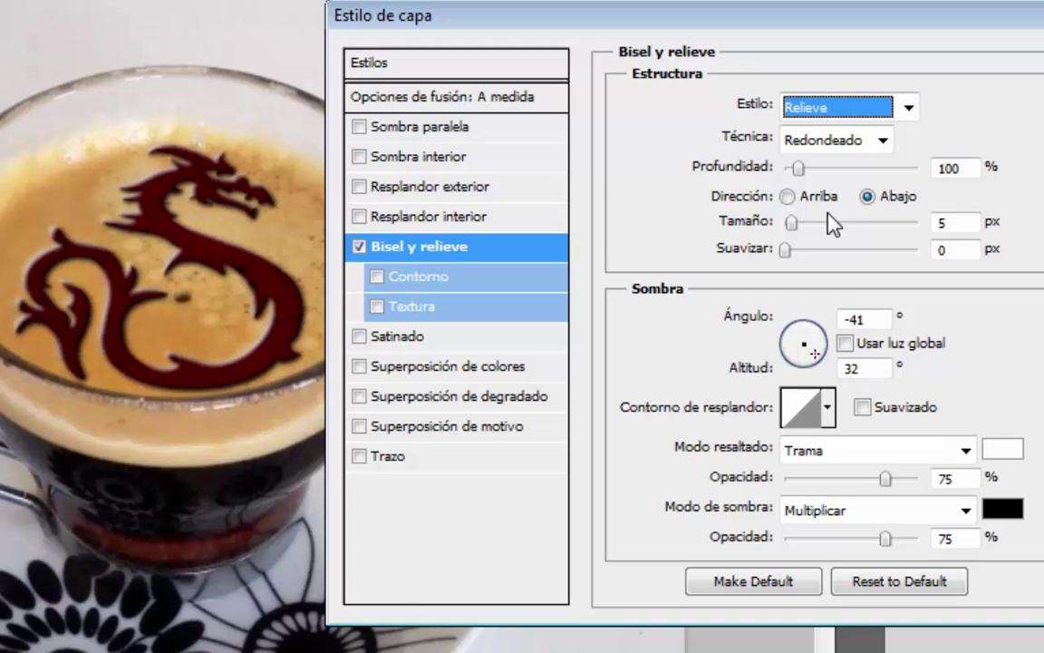
drag(802, 222, 852, 252)
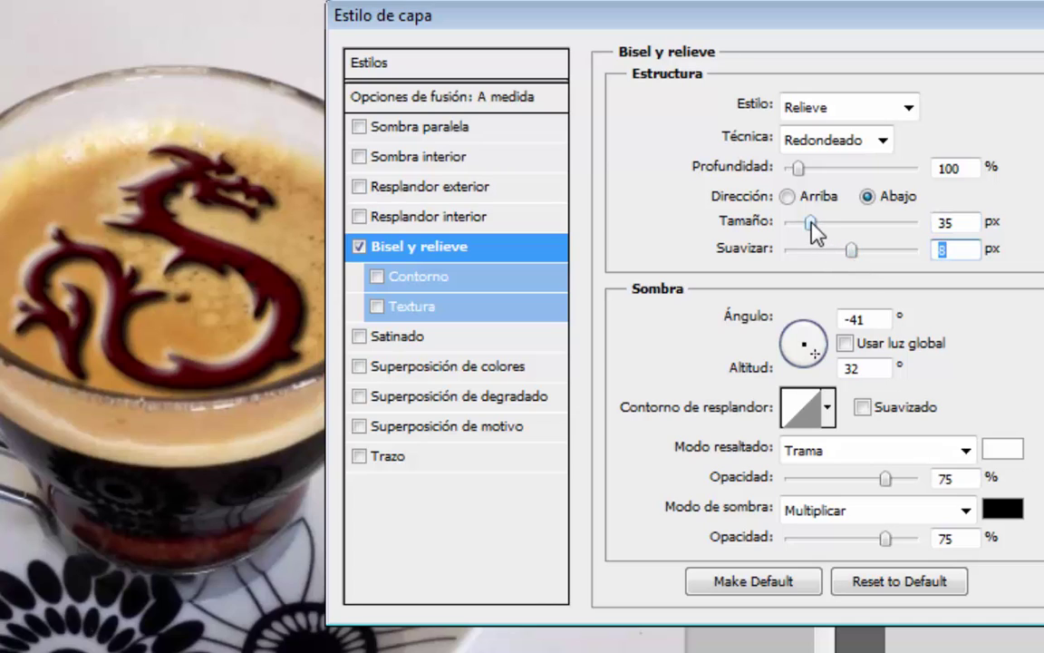
drag(813, 223, 795, 222)
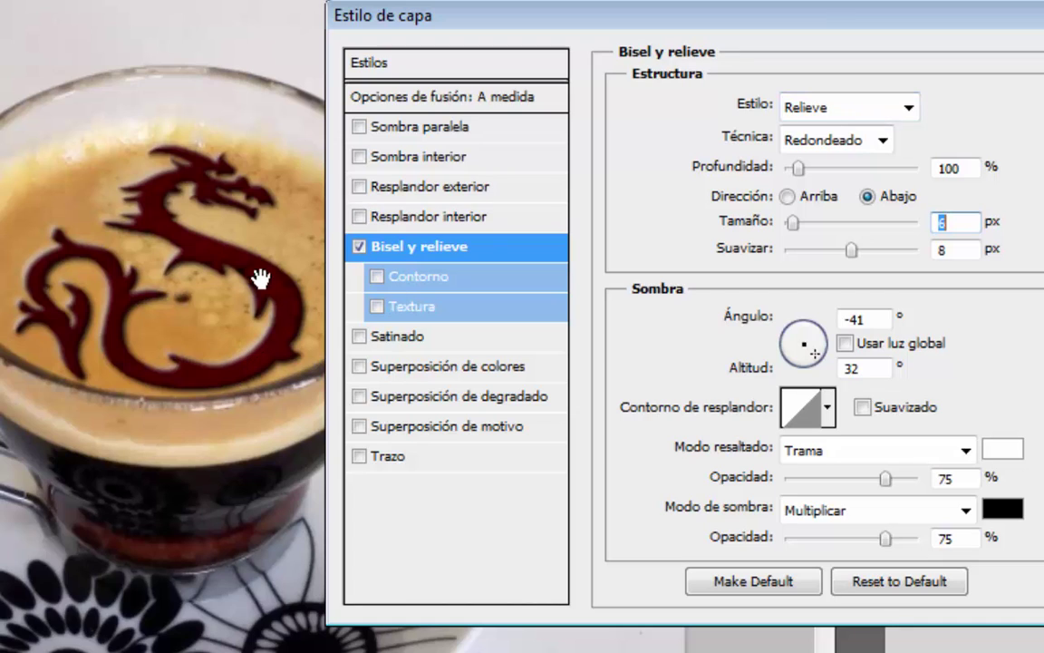
click(846, 109)
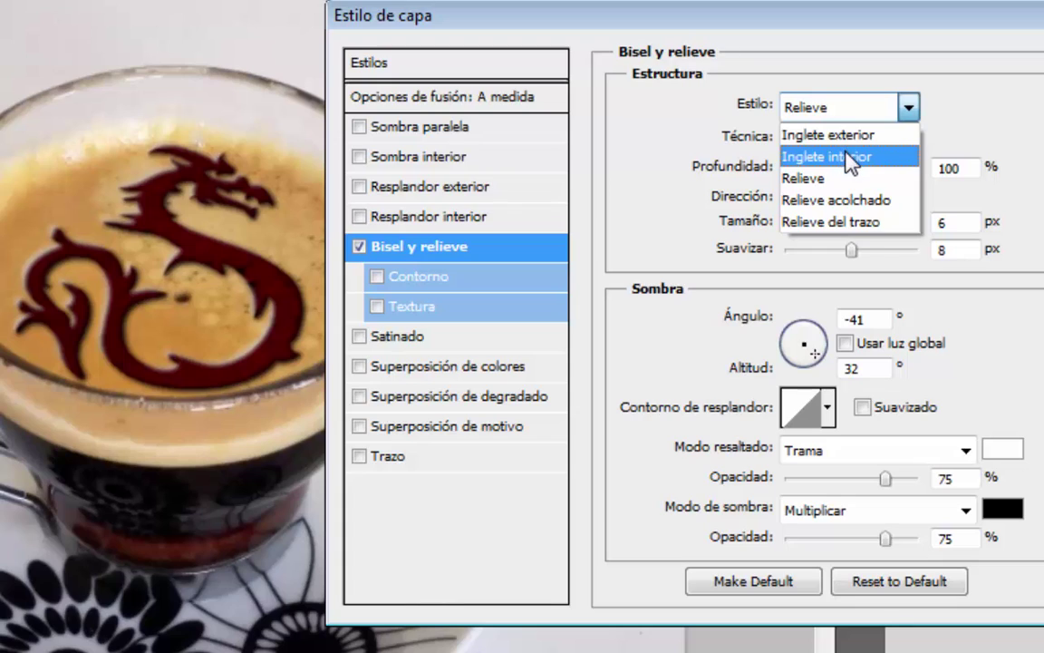
click(848, 158)
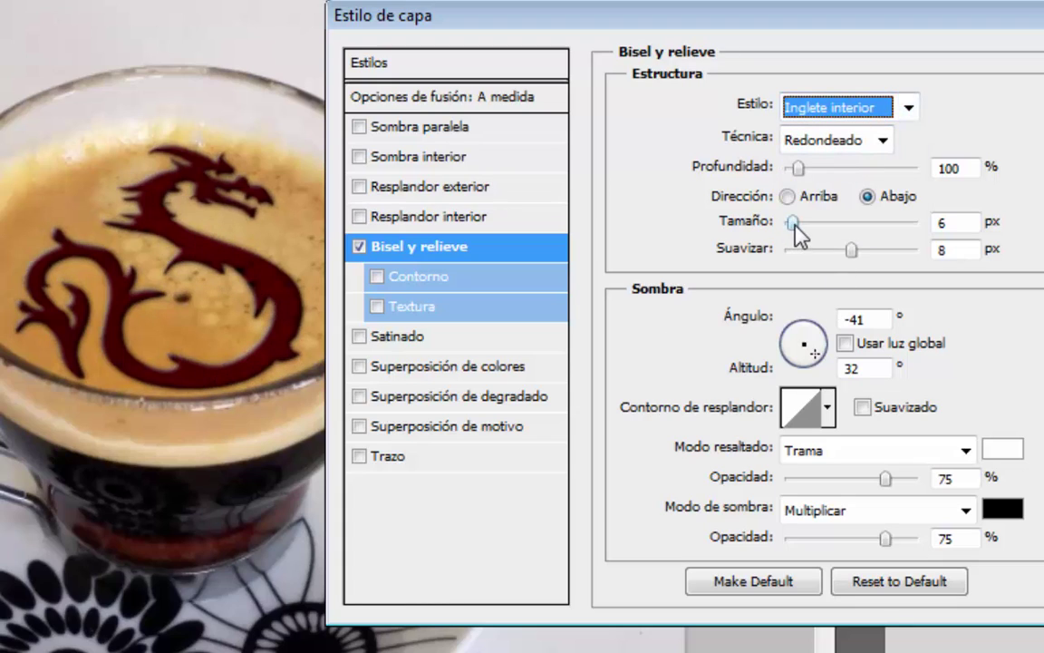
Set bevel size 40 px and depth 103%, return to Relieve style, and soften the edges
mouse_move(793, 222)
mouse_down()
mouse_move(813, 223)
mouse_move(785, 249)
mouse_up()
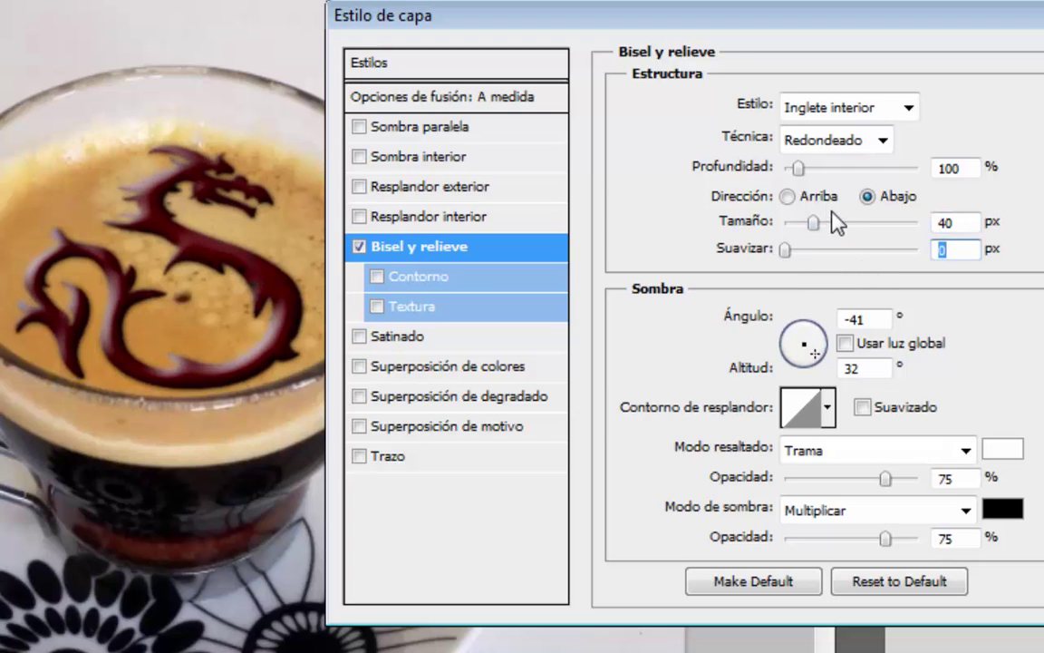
mouse_move(799, 168)
mouse_down()
mouse_move(848, 169)
mouse_move(804, 169)
mouse_up()
click(855, 107)
click(836, 177)
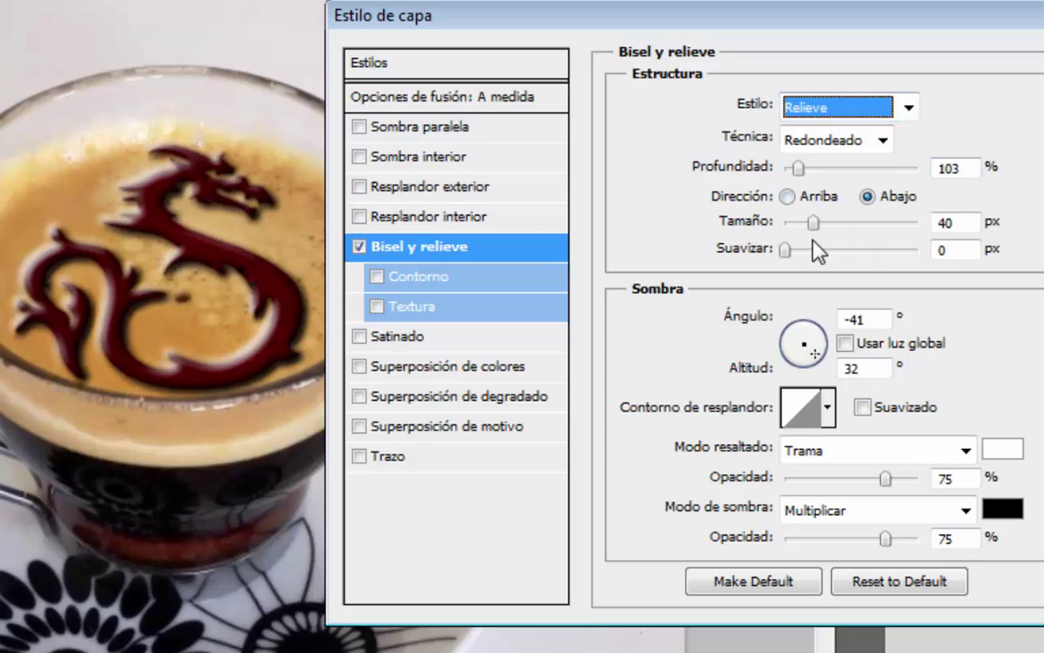
mouse_move(786, 250)
mouse_down()
mouse_move(835, 254)
mouse_move(799, 224)
mouse_up()
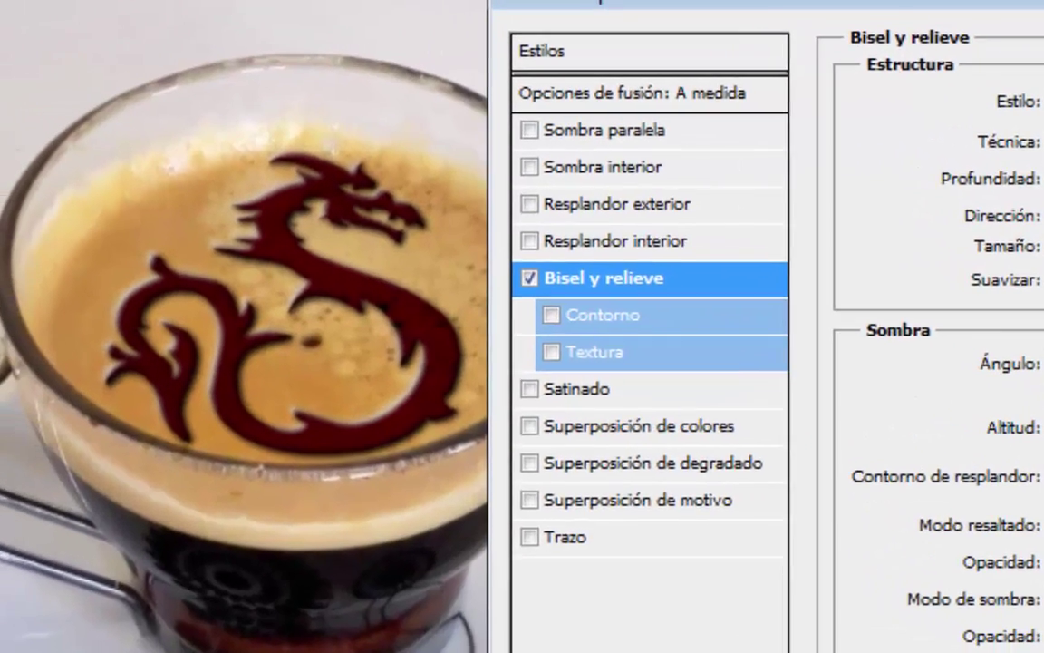